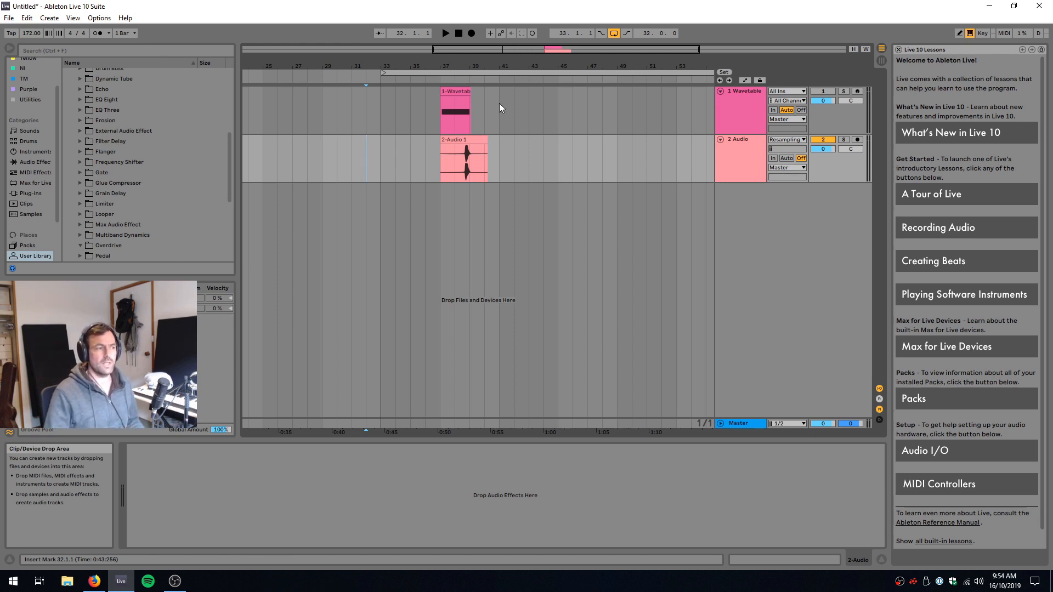
# - On the existing Wavetable track, lengthen the Env 2 attack to about 293 ms and lower the envelope's peak
pyautogui.click(454, 94)
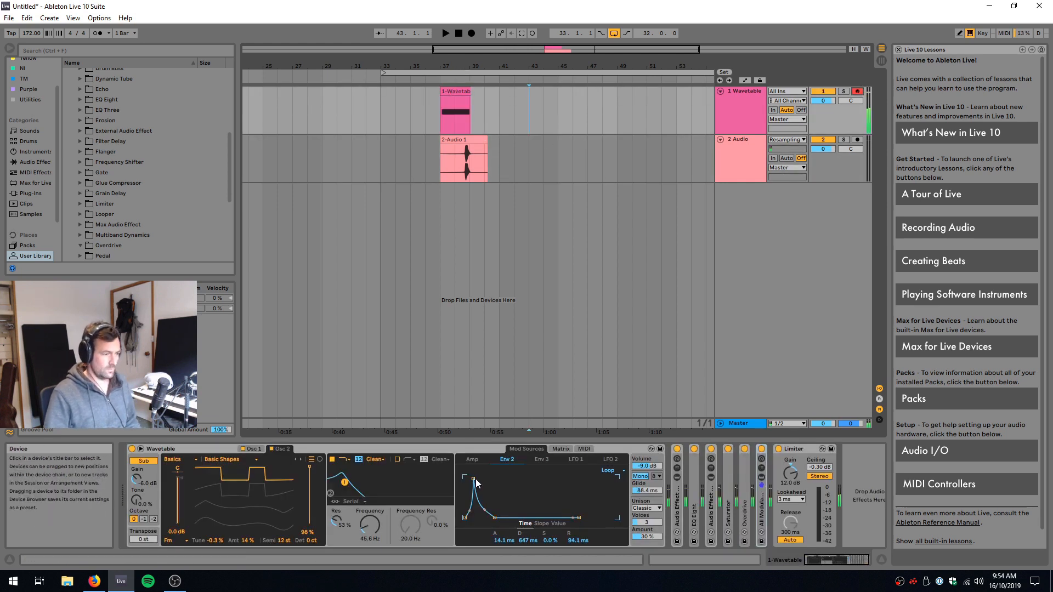
pyautogui.moveTo(476, 478)
pyautogui.mouseDown()
pyautogui.moveTo(485, 514)
pyautogui.moveTo(492, 505)
pyautogui.moveTo(481, 513)
pyautogui.moveTo(502, 507)
pyautogui.moveTo(479, 512)
pyautogui.moveTo(502, 518)
pyautogui.moveTo(483, 501)
pyautogui.mouseUp()
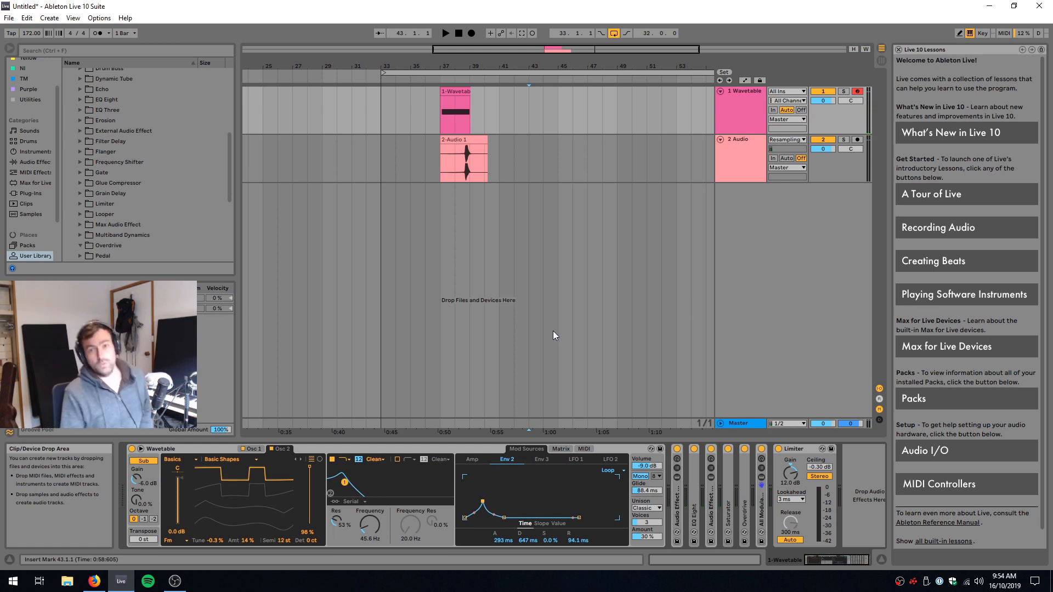
# - Fold the two existing tracks and add a new MIDI track loaded with the Wavetable instrument
pyautogui.click(725, 153)
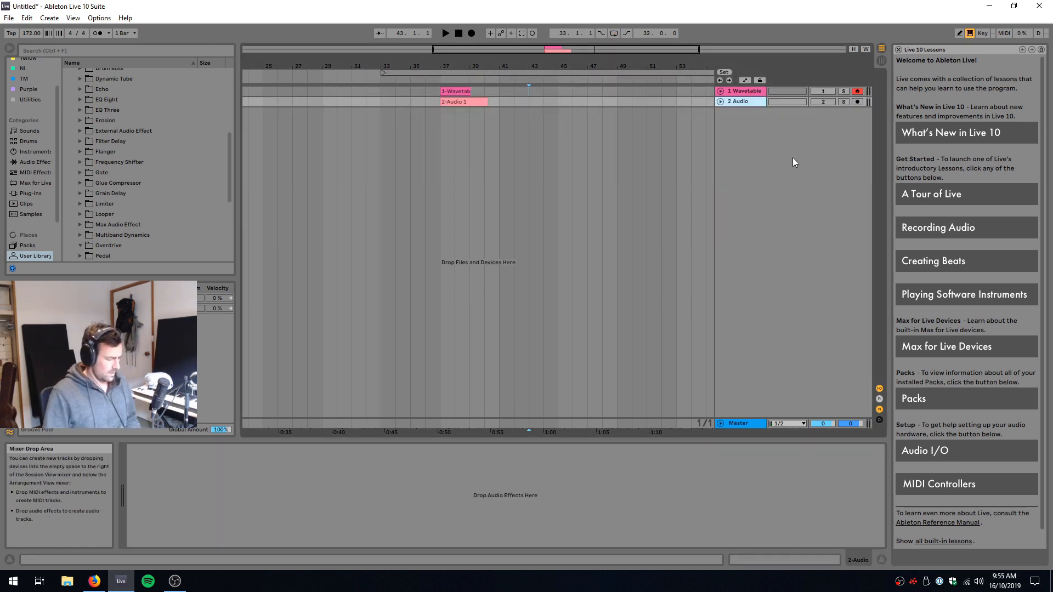
pyautogui.hotkey('ctrl', 'shift', 't')
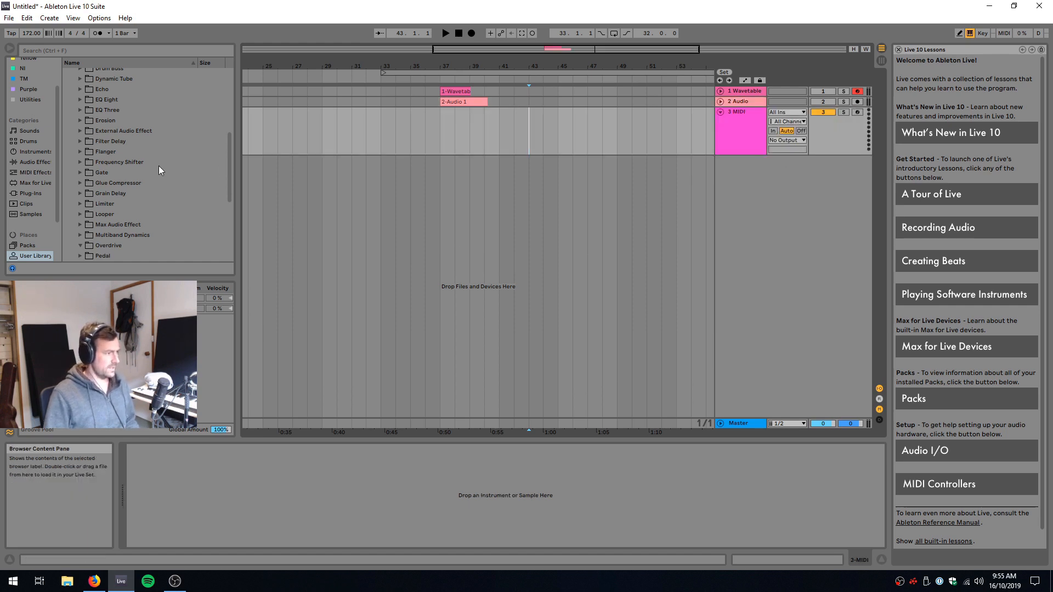
pyautogui.hotkey('ctrl', 'f')
pyautogui.write('wa')
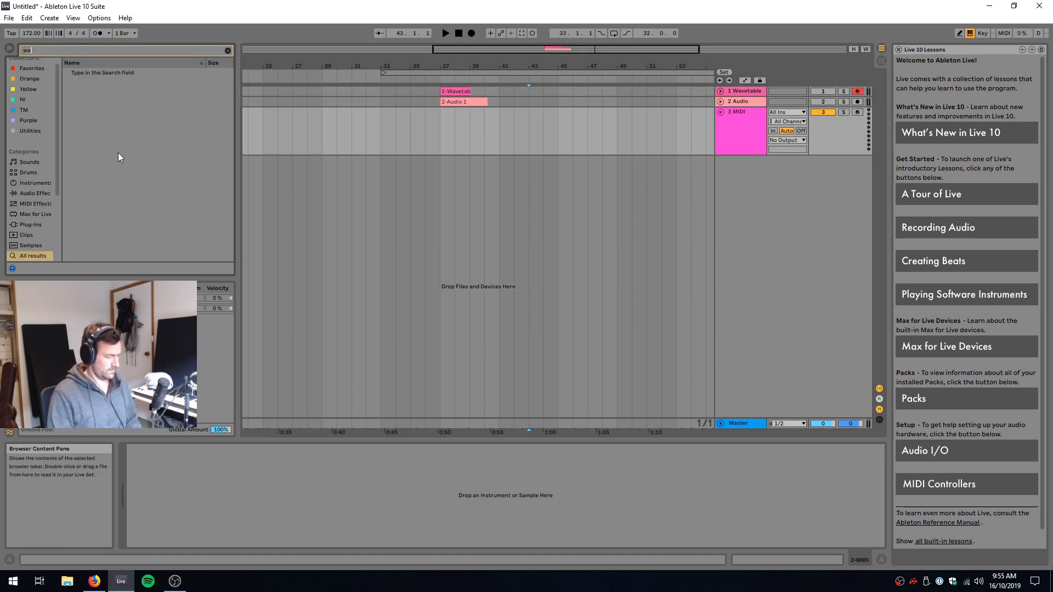
pyautogui.write('vet')
pyautogui.press('Down')
pyautogui.press('Return')
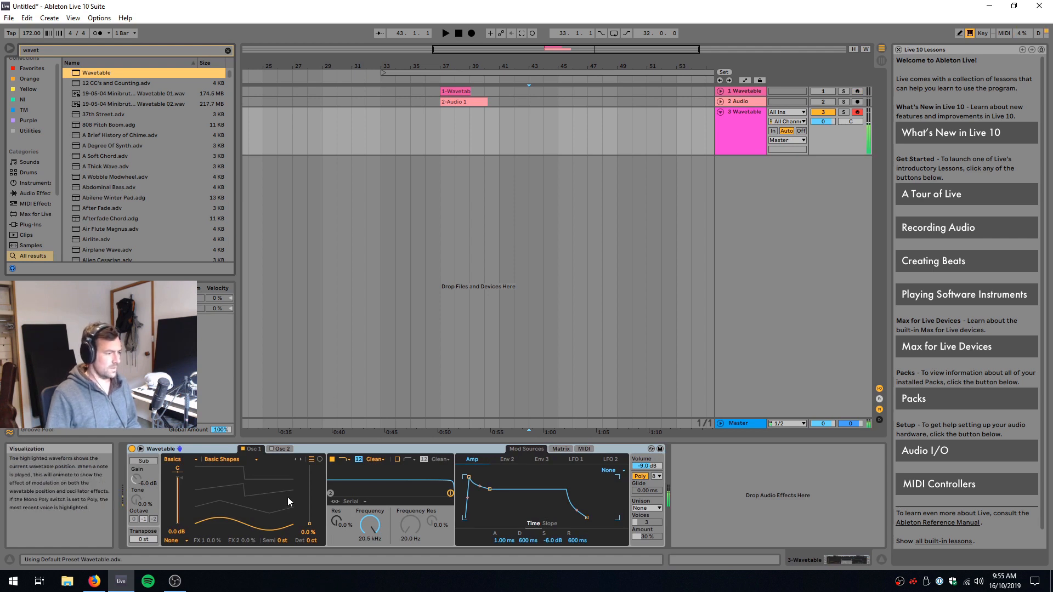
# - Set the Osc 1 wavetable position to 65% and enable the Sub oscillator at octave 0
pyautogui.moveTo(247, 524); pyautogui.dragTo(248, 489)
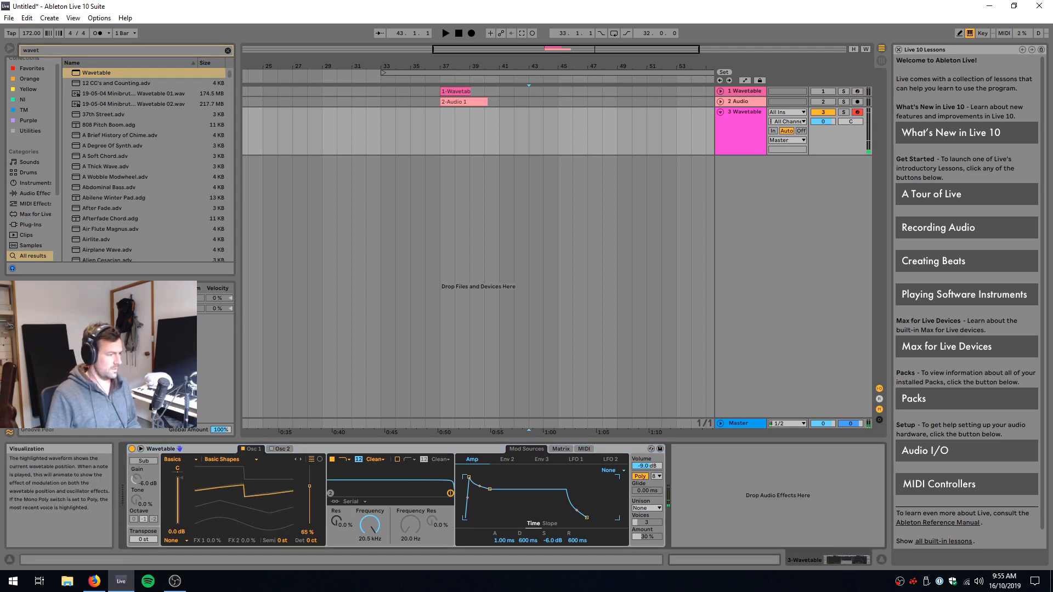
pyautogui.click(144, 461)
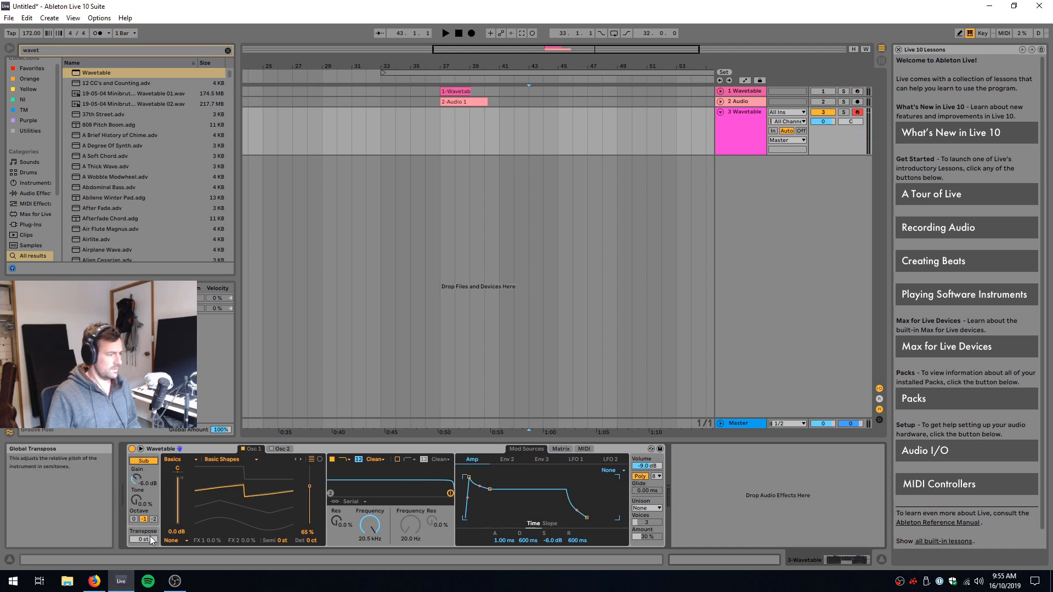
pyautogui.click(134, 519)
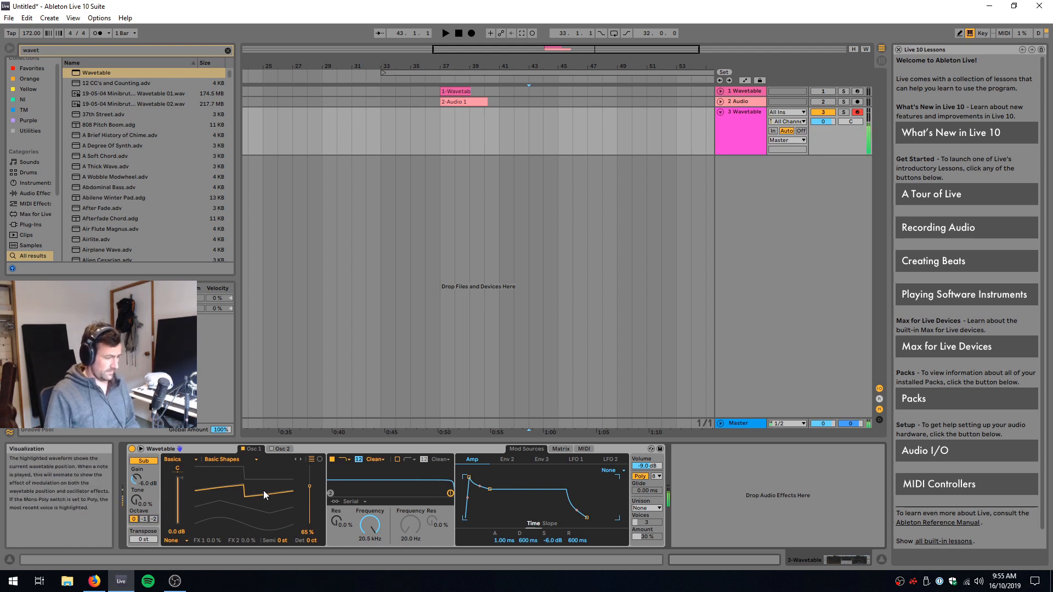
# - Find EQ Eight in the browser and add it after Wavetable on the new track
pyautogui.hotkey('ctrl', 'f')
pyautogui.write('eq')
pyautogui.press('Down')
pyautogui.press('Down')
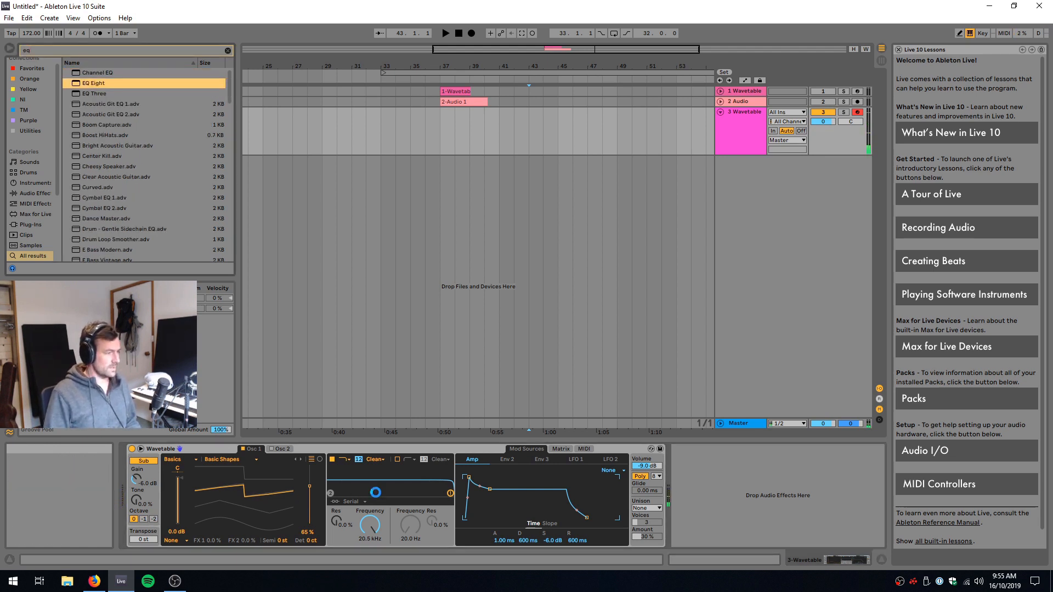
pyautogui.press('Return')
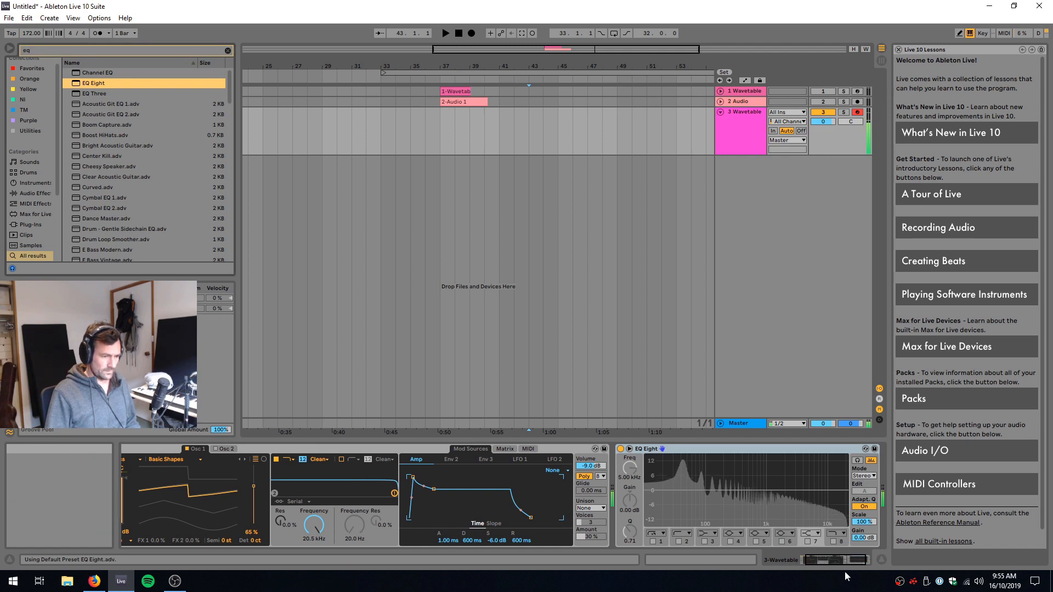
pyautogui.moveTo(849, 558); pyautogui.dragTo(789, 558)
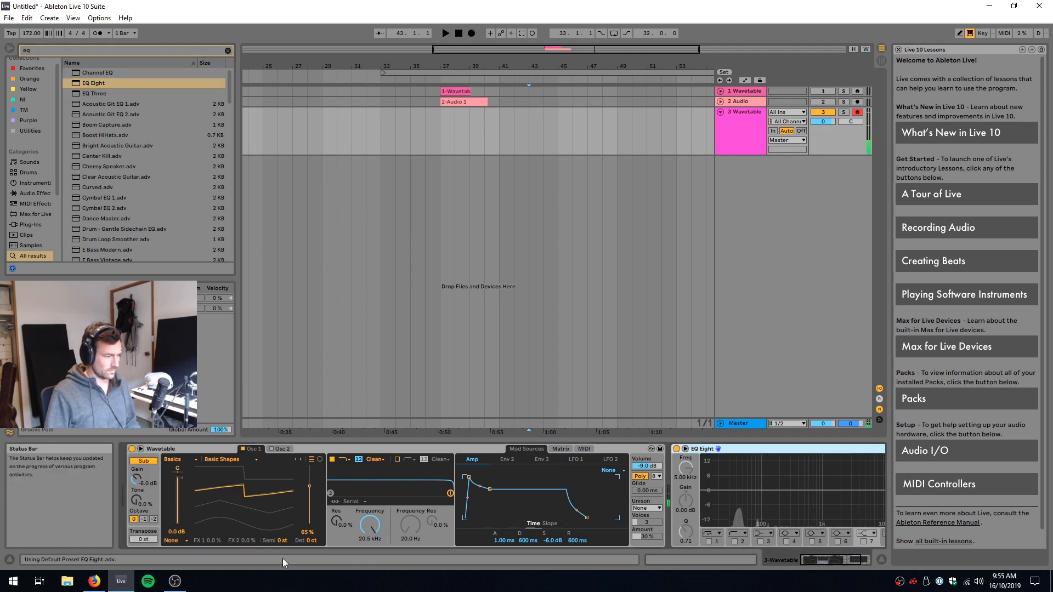
# - Apply the Modern effect mode to Osc 1 and set its Fold amount to 45%
pyautogui.click(149, 461)
pyautogui.click(149, 461)
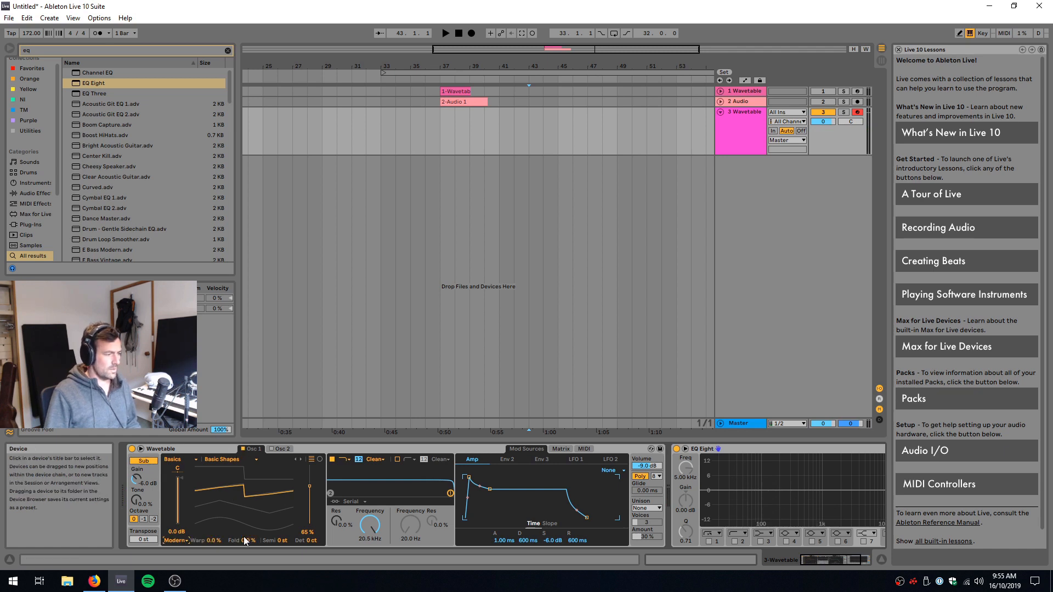
pyautogui.moveTo(248, 542); pyautogui.dragTo(249, 528)
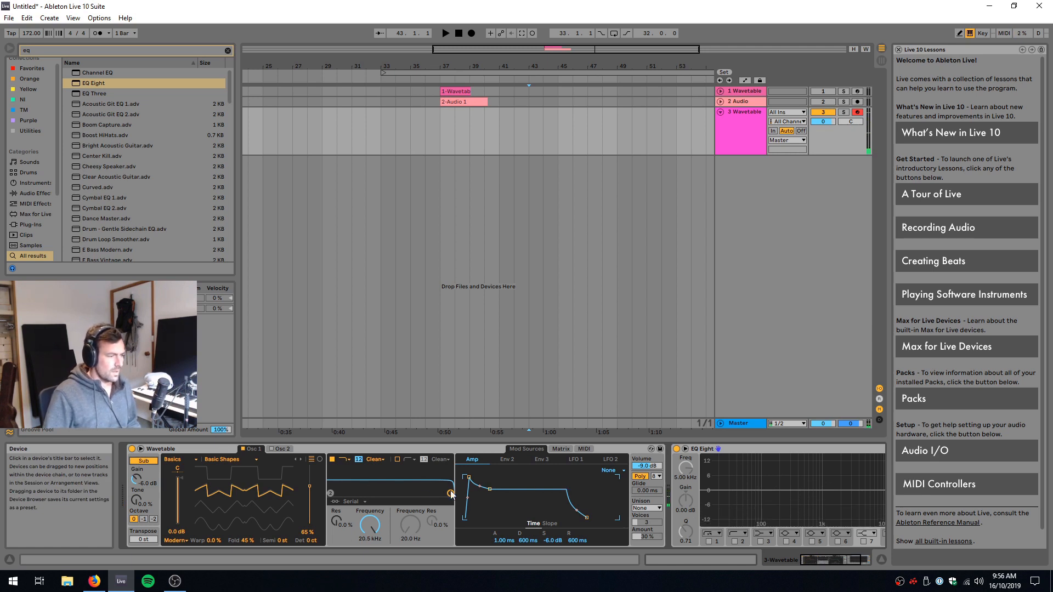
# - Lower the first filter's frequency to about 79.1 Hz and set its resonance to 33%
pyautogui.moveTo(370, 525); pyautogui.dragTo(369, 562)
pyautogui.moveTo(336, 523); pyautogui.dragTo(336, 500)
pyautogui.moveTo(378, 527)
pyautogui.mouseDown()
pyautogui.moveTo(379, 504)
pyautogui.moveTo(371, 536)
pyautogui.moveTo(371, 527)
pyautogui.mouseUp()
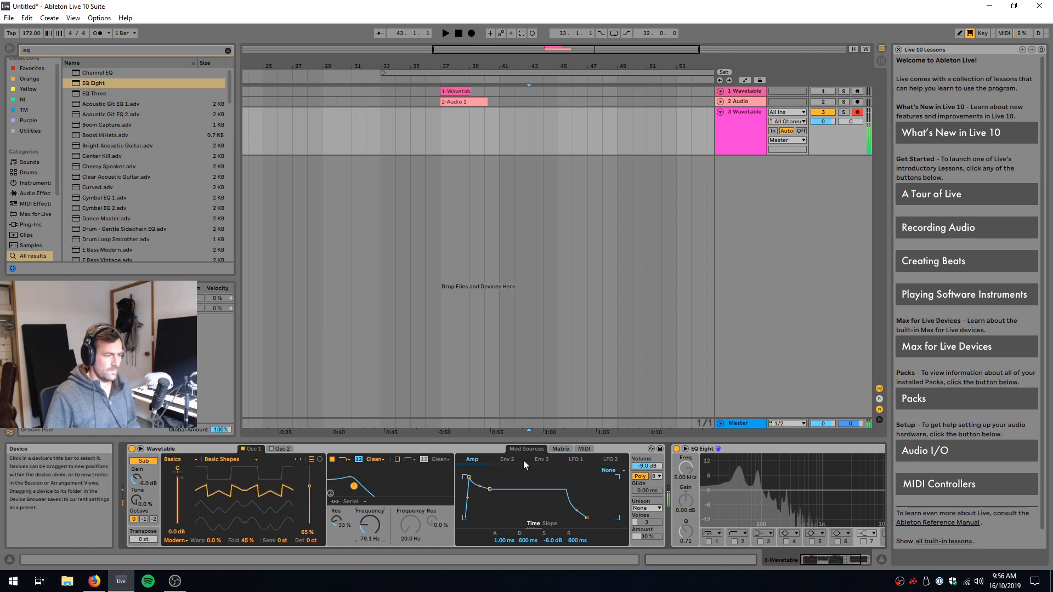
# - Reshape the Amp envelope to 0 ms attack, 15.6 ms decay, 0.0 dB sustain and 4.29 ms release
pyautogui.moveTo(490, 488); pyautogui.dragTo(477, 478)
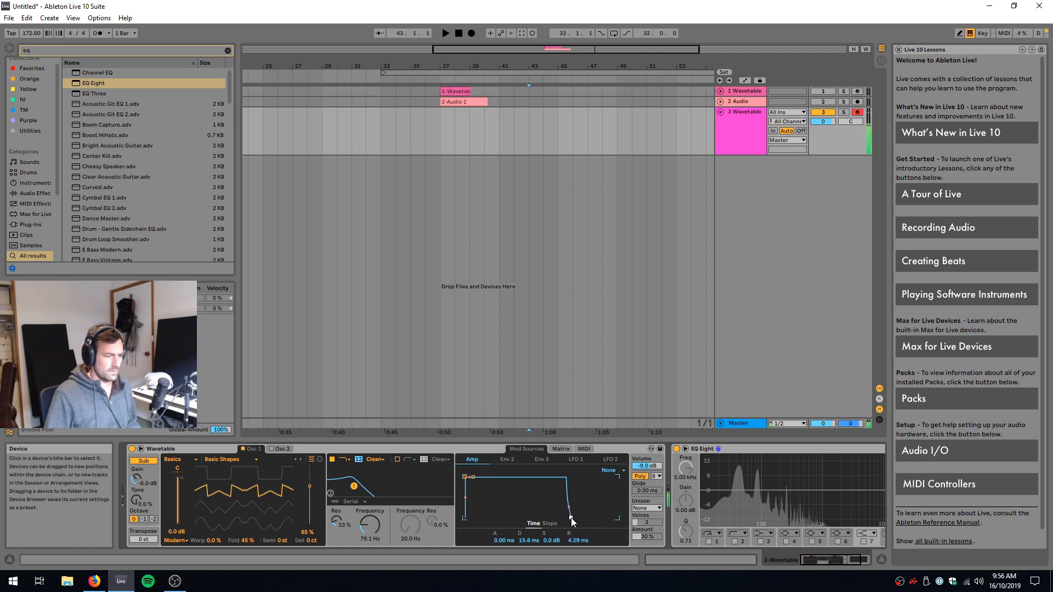
# - Route Env 2 to Filter 1 Freq in Wavetable's modulation matrix with an amount of 41
pyautogui.click(557, 449)
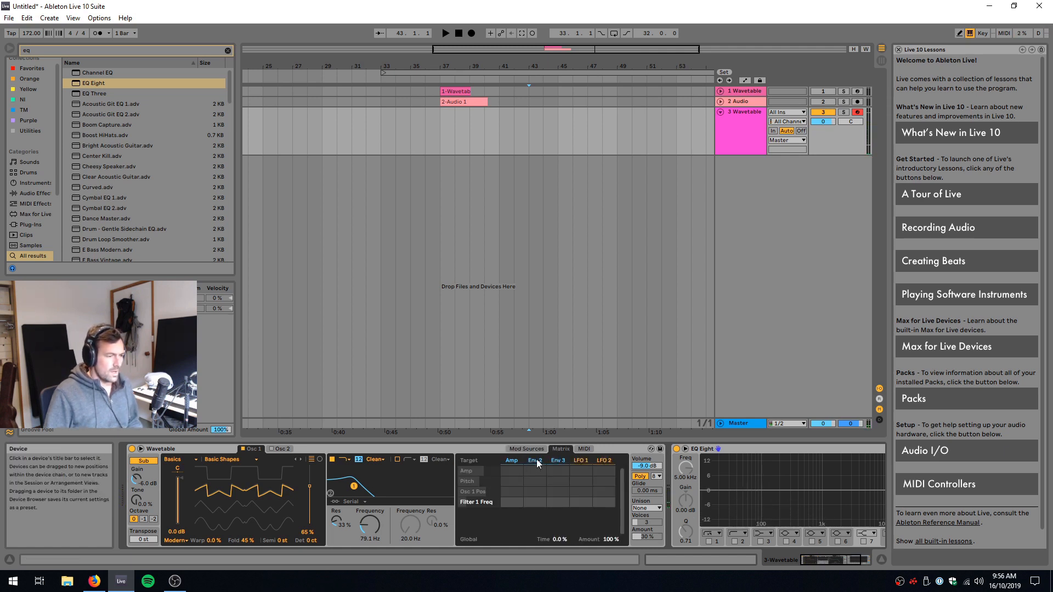
pyautogui.click(535, 462)
pyautogui.click(472, 459)
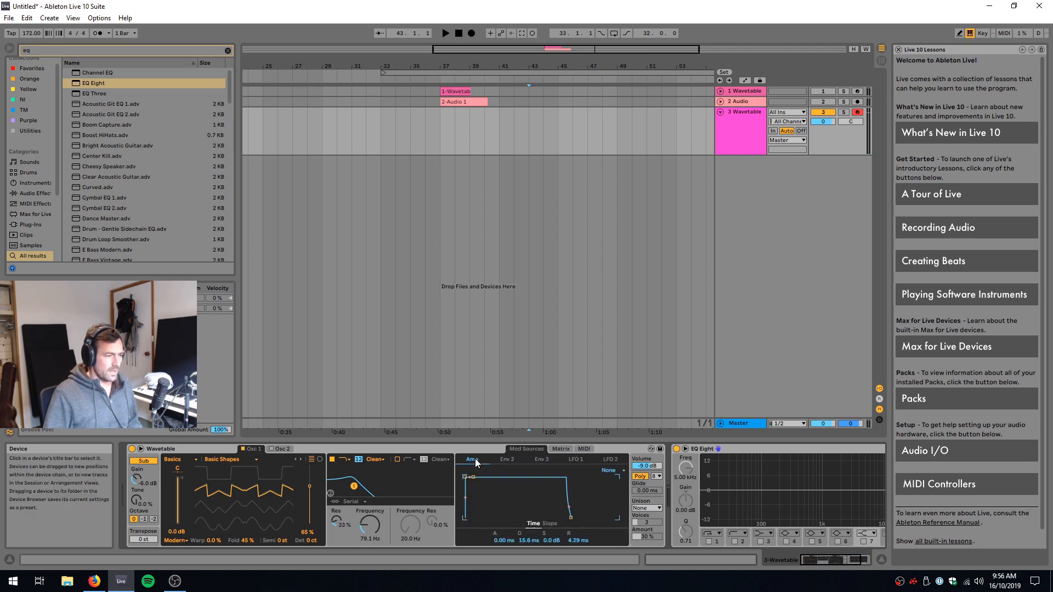
pyautogui.click(503, 460)
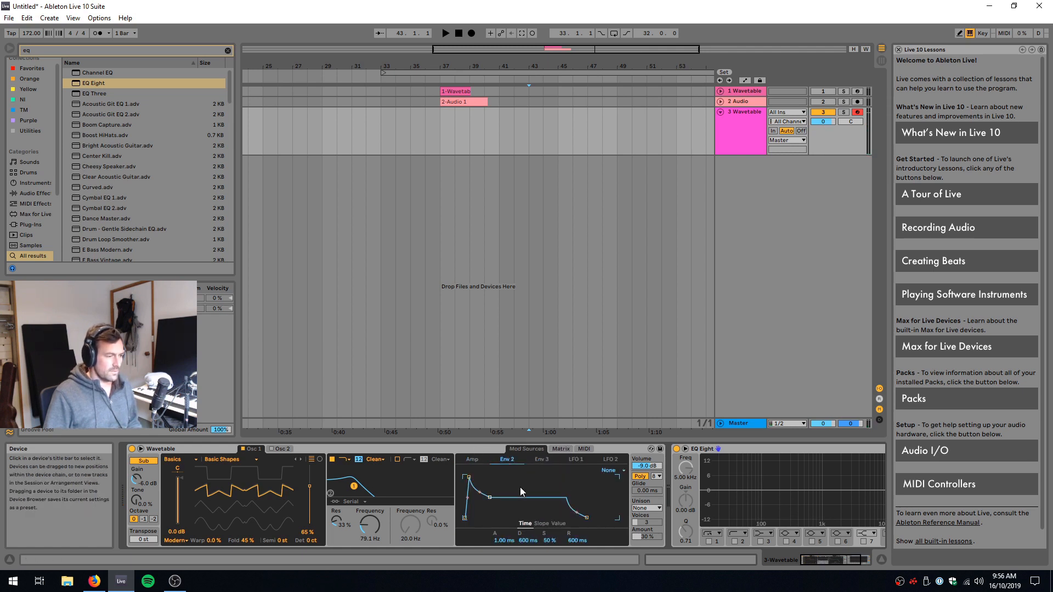
pyautogui.click(558, 449)
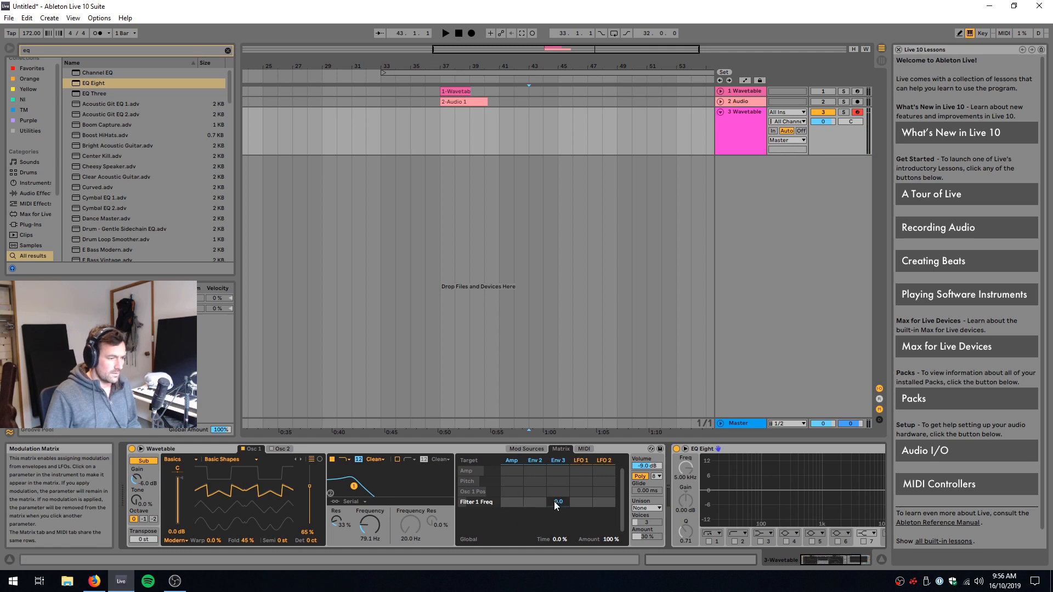
pyautogui.moveTo(535, 503); pyautogui.dragTo(535, 483)
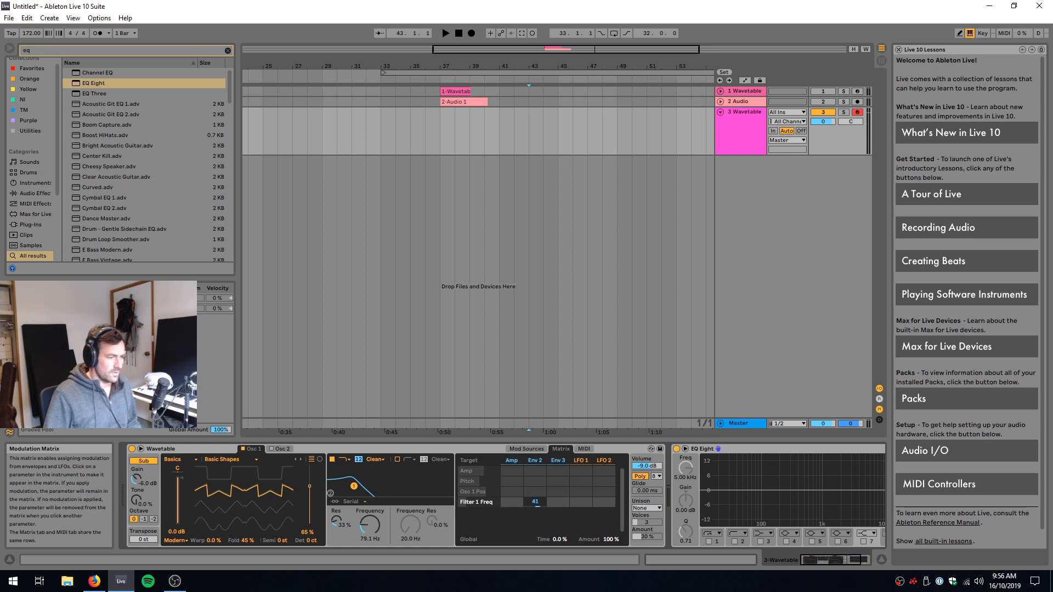
# - Shape Env 2 to a 226 ms attack, 259 ms decay and 39% sustain
pyautogui.click(532, 447)
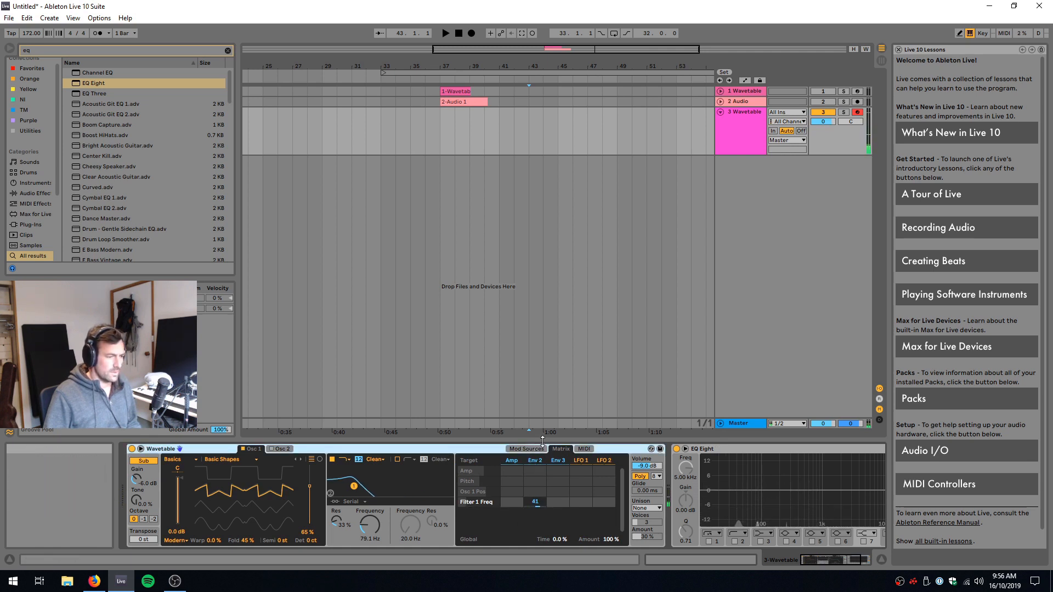
pyautogui.click(535, 449)
pyautogui.moveTo(469, 481); pyautogui.dragTo(498, 501)
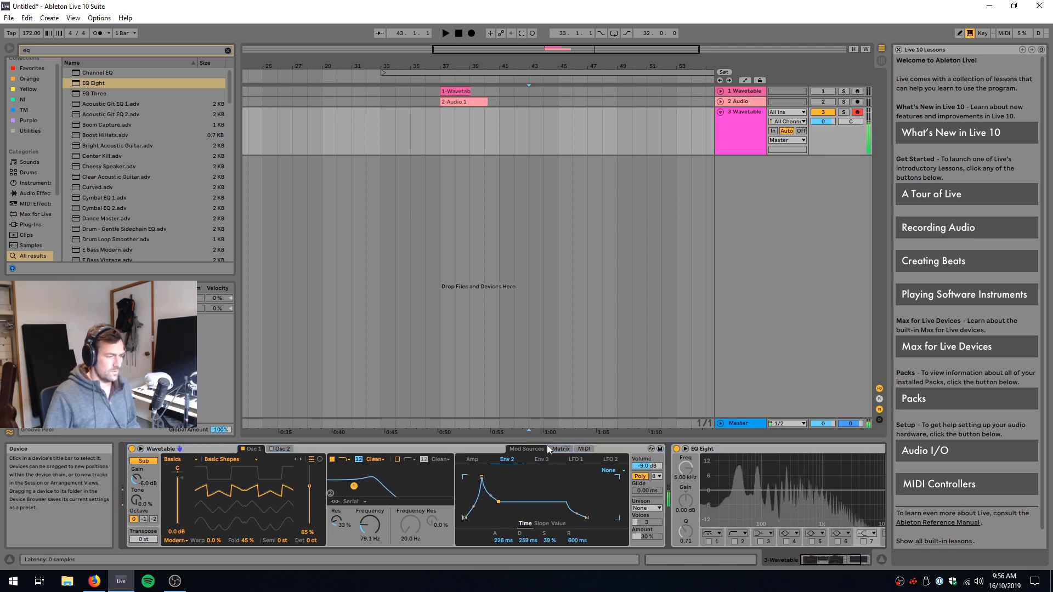
# - Route Env 2 to Amp in the modulation matrix with an amount of 53
pyautogui.click(561, 448)
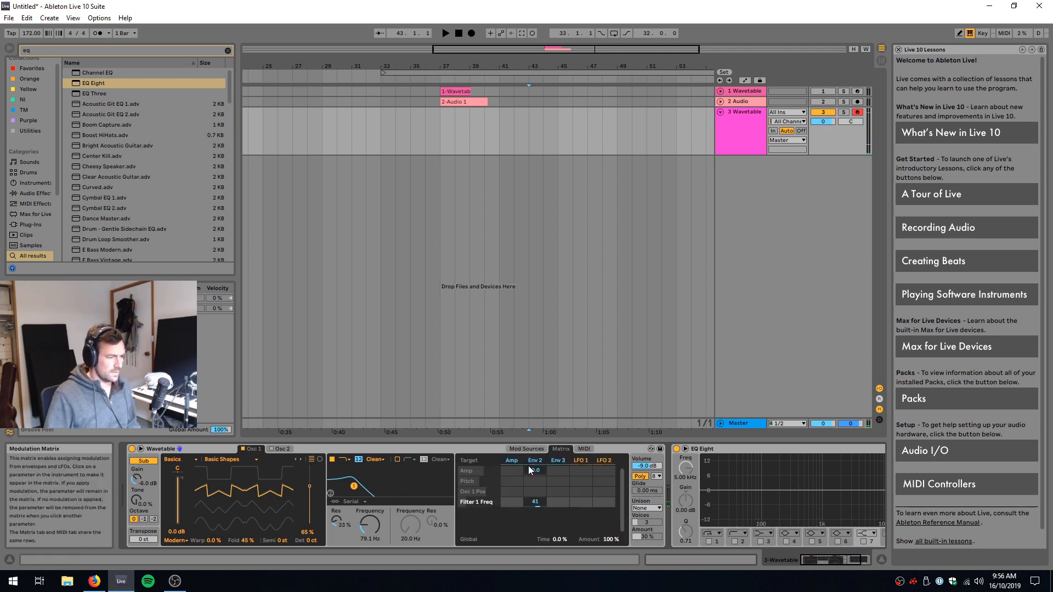
pyautogui.click(530, 470)
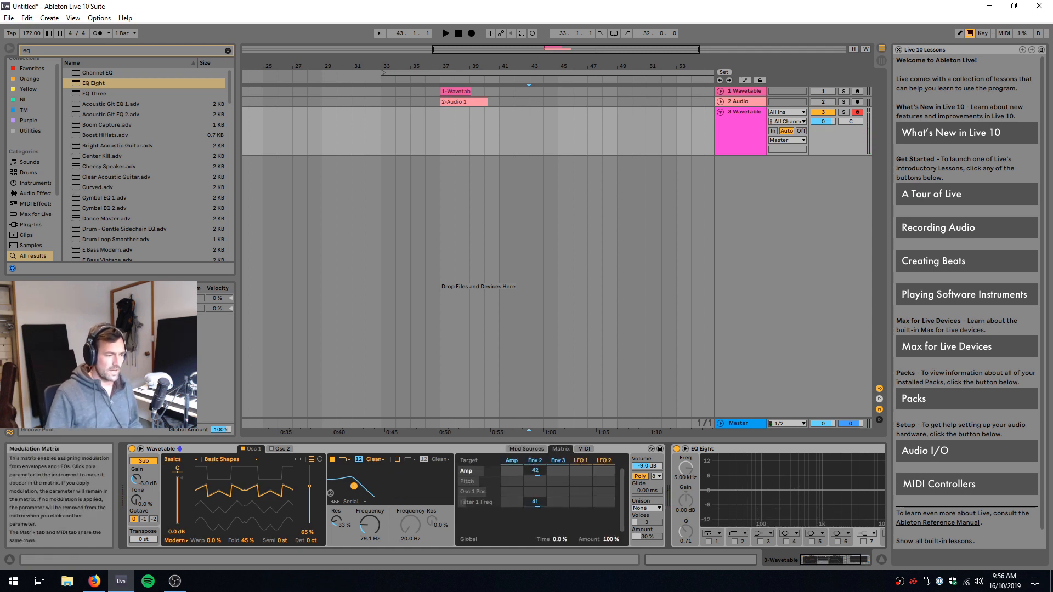
pyautogui.moveTo(533, 472); pyautogui.dragTo(533, 467)
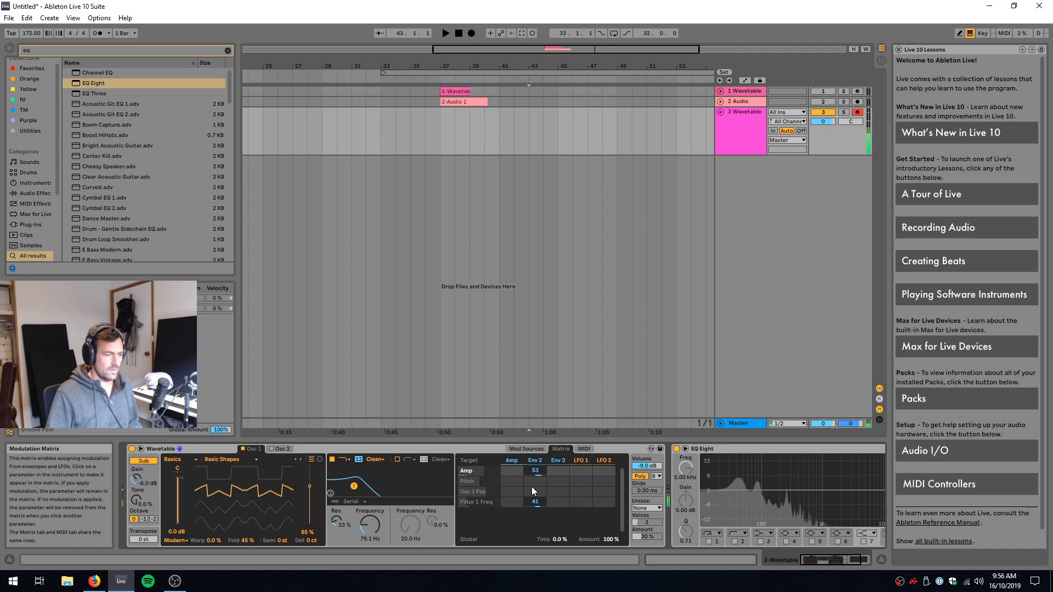
# - Set Env 2 to a 129 ms decay and 0.0% sustain, and raise its modulation of Amp to 100
pyautogui.click(537, 447)
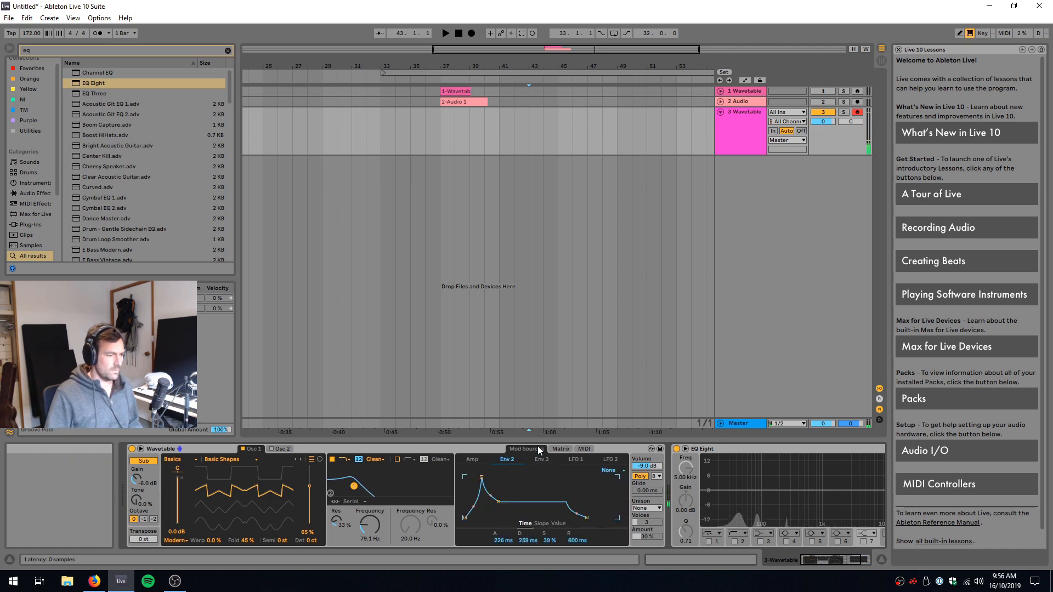
pyautogui.moveTo(498, 502); pyautogui.dragTo(495, 518)
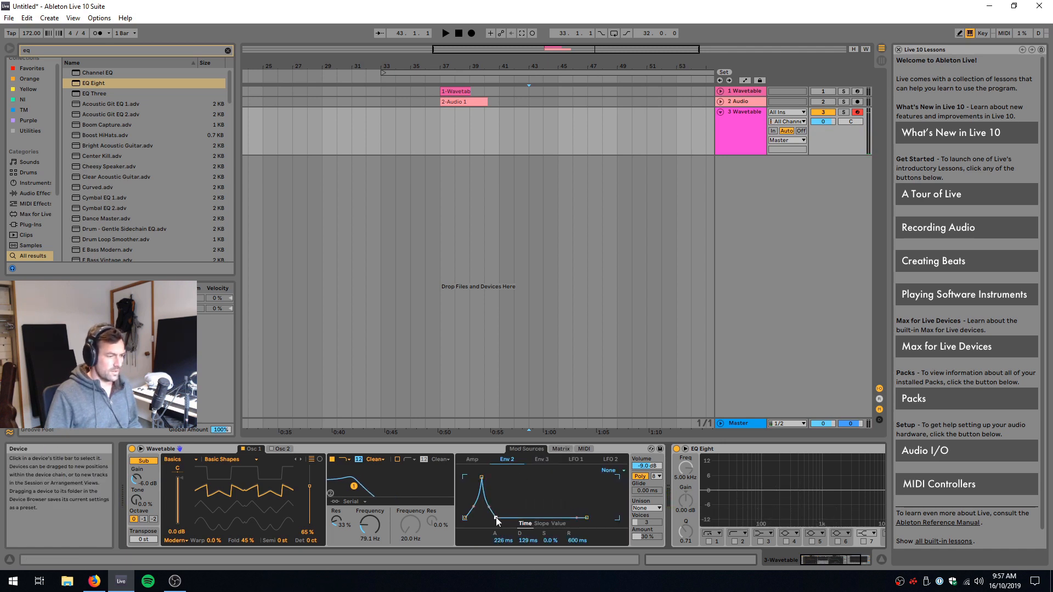
pyautogui.click(560, 449)
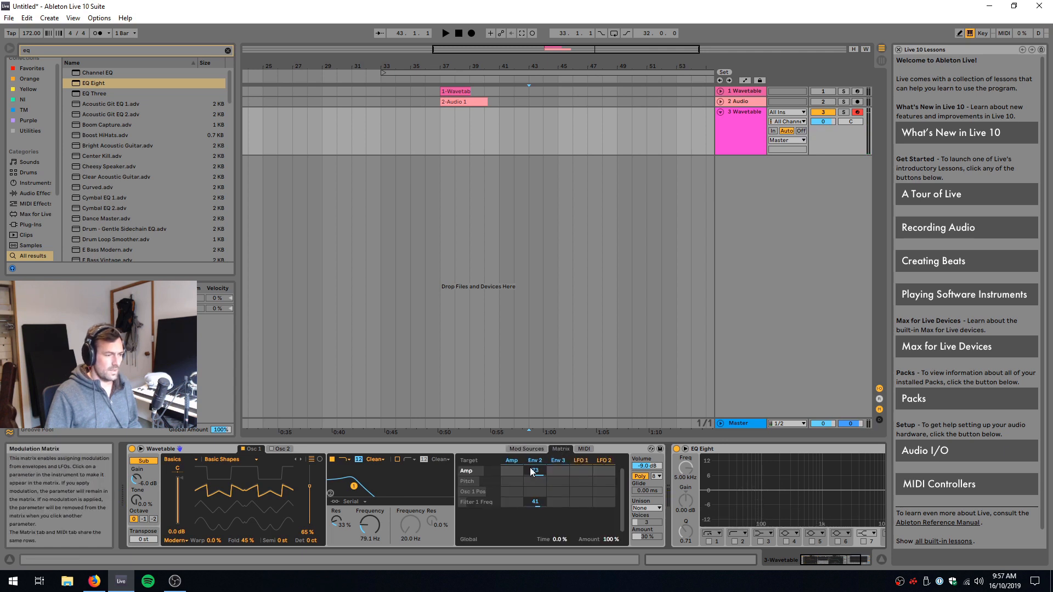
pyautogui.moveTo(531, 471); pyautogui.dragTo(530, 473)
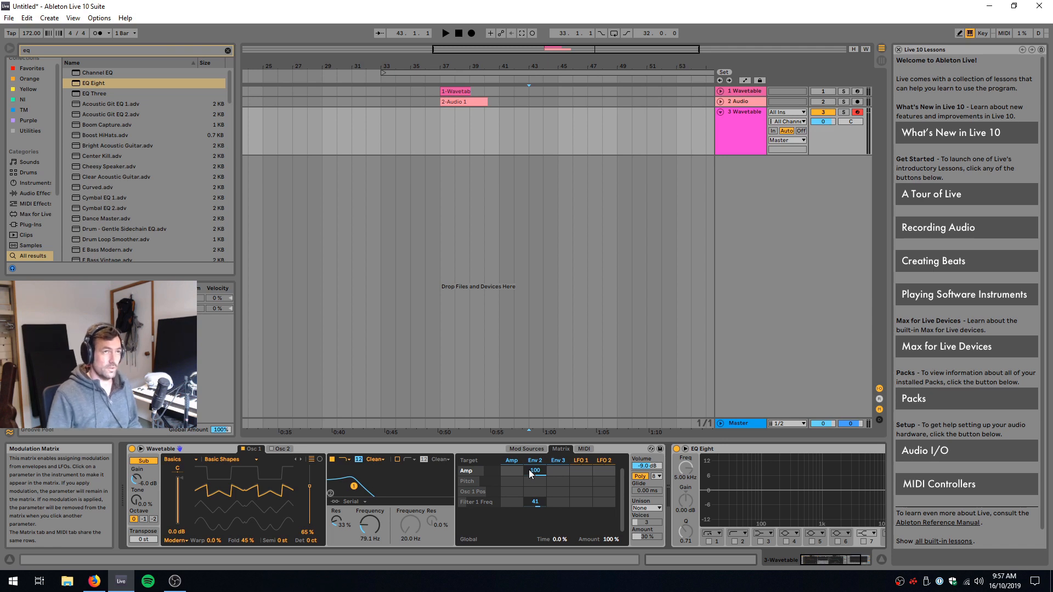
# - Compare the shape of the Amp envelope with that of Env 2
pyautogui.click(530, 446)
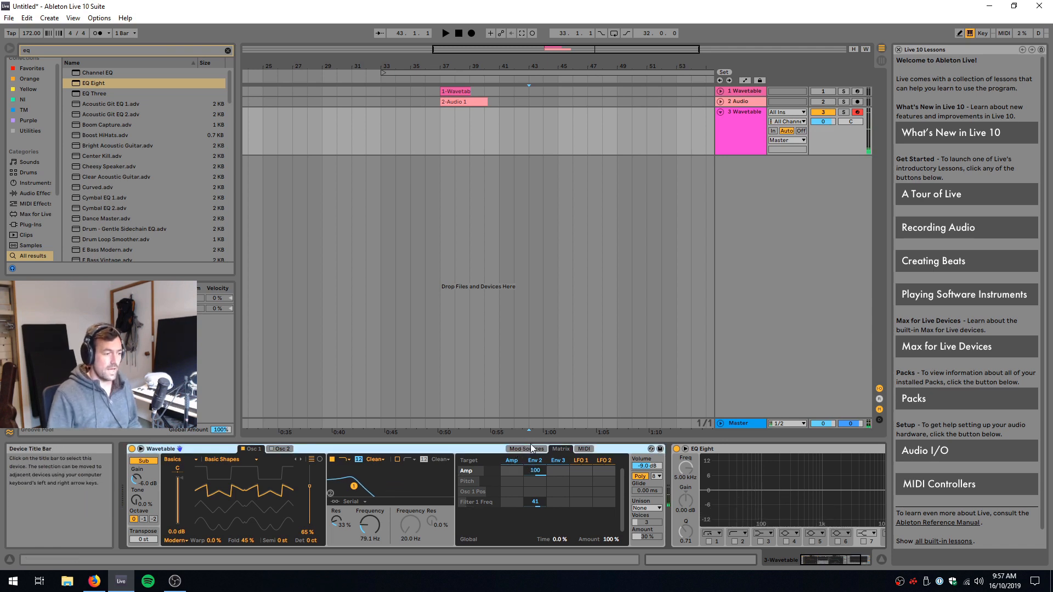
pyautogui.click(530, 449)
pyautogui.click(472, 460)
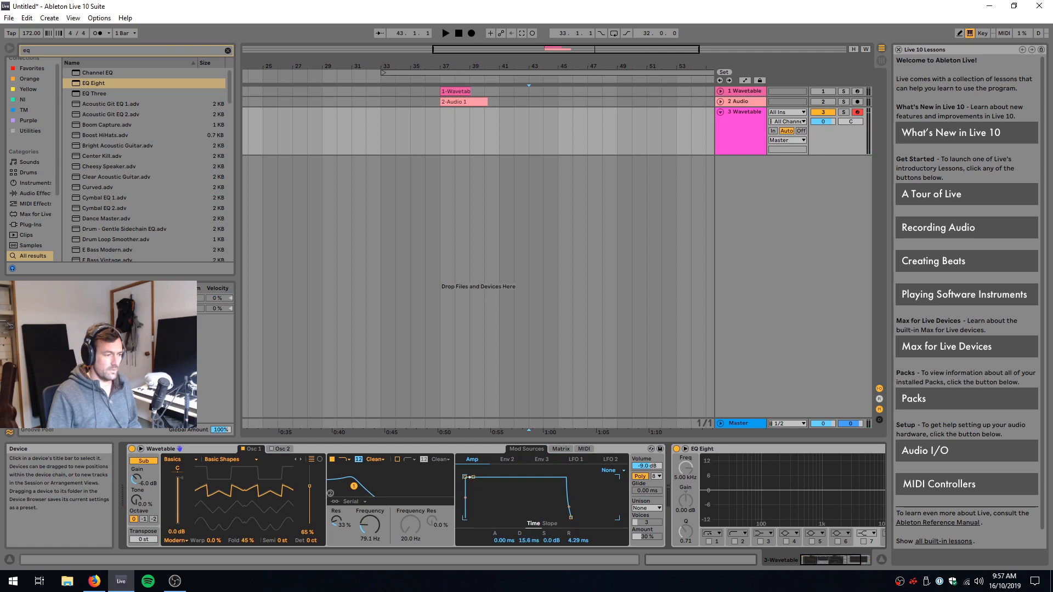
pyautogui.moveTo(473, 475)
pyautogui.mouseDown()
pyautogui.moveTo(465, 517)
pyautogui.moveTo(472, 479)
pyautogui.mouseUp()
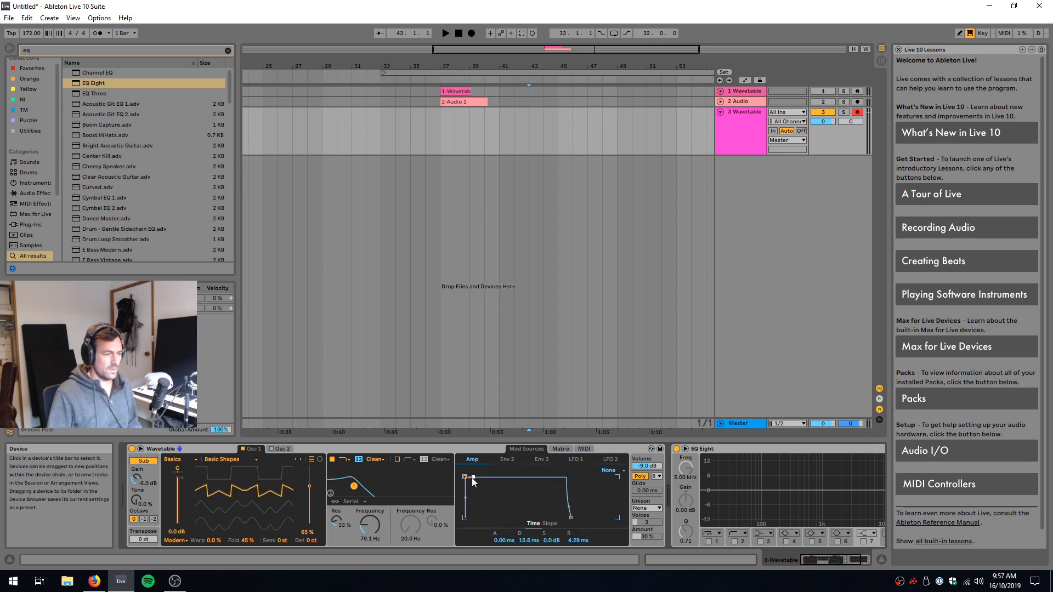
pyautogui.click(501, 460)
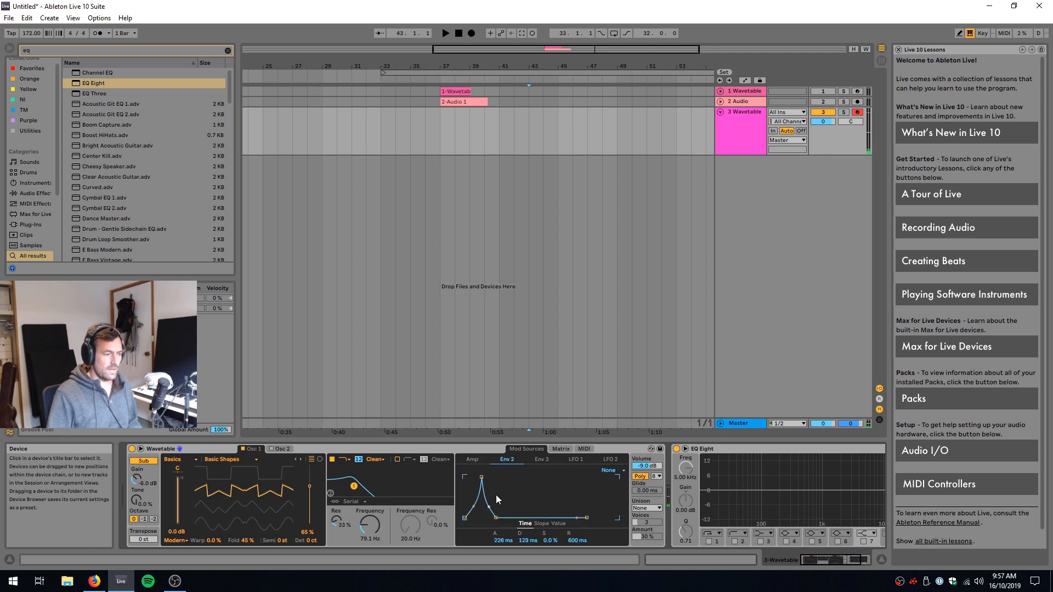
pyautogui.click(473, 460)
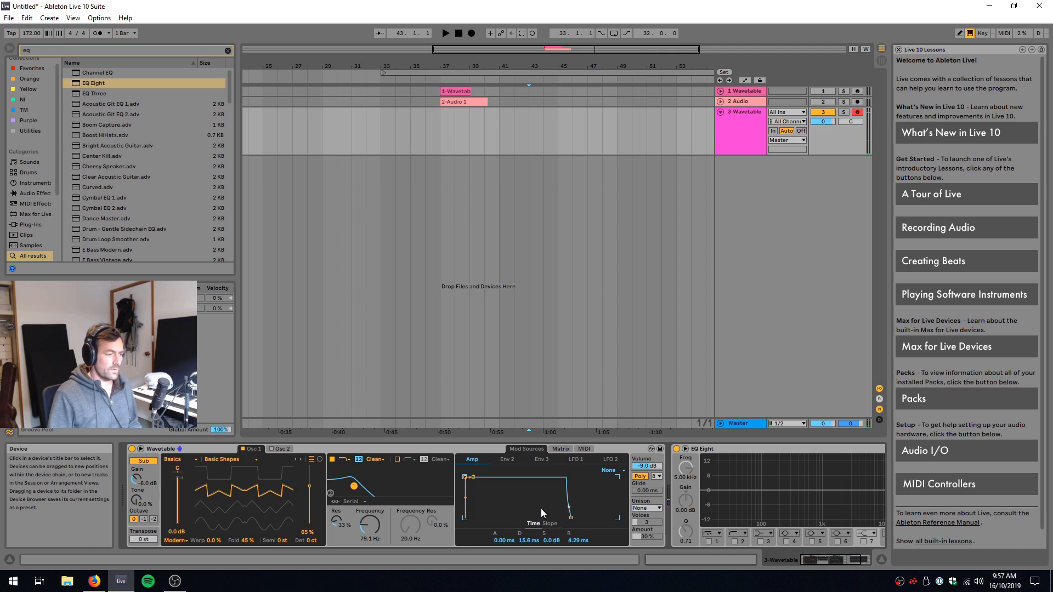
# - Route Env 2 to Osc 1 Fold with an amount of 20 and shape Env 2 to 523 ms attack, 956 ms decay and 92% sustain
pyautogui.click(502, 461)
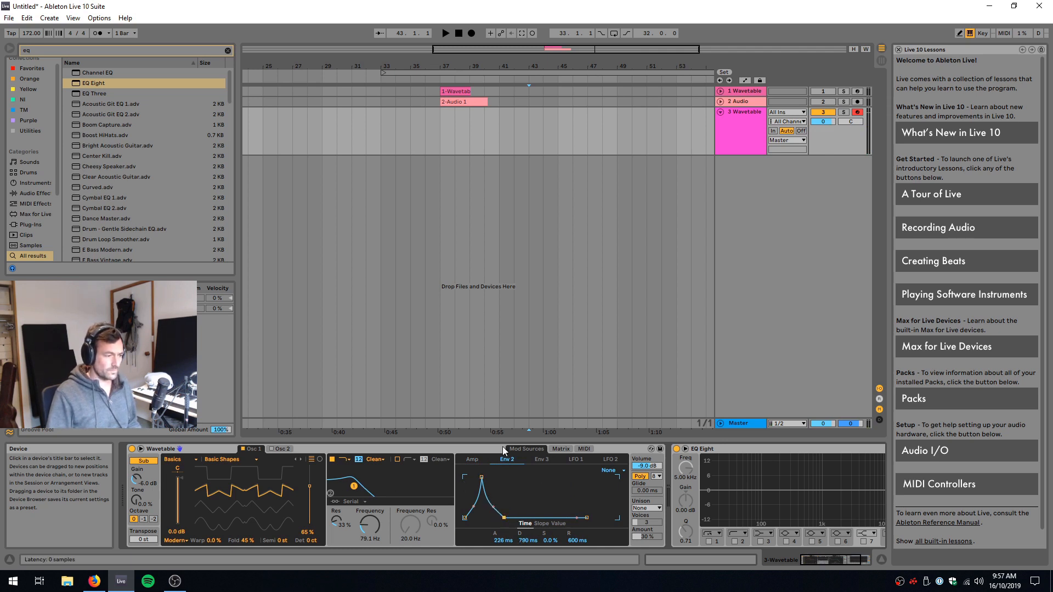
pyautogui.click(562, 449)
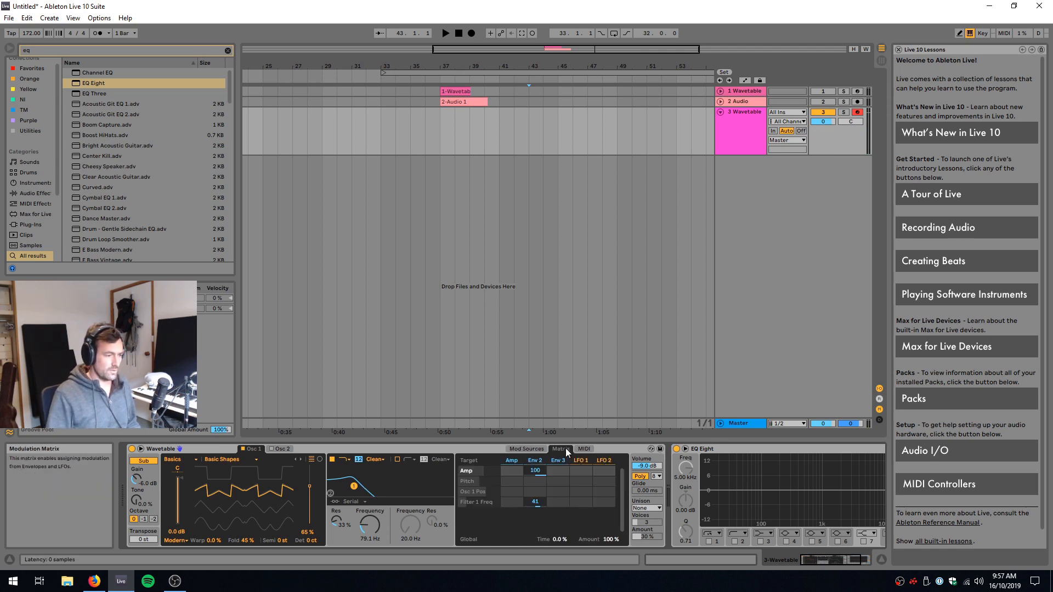
pyautogui.click(243, 541)
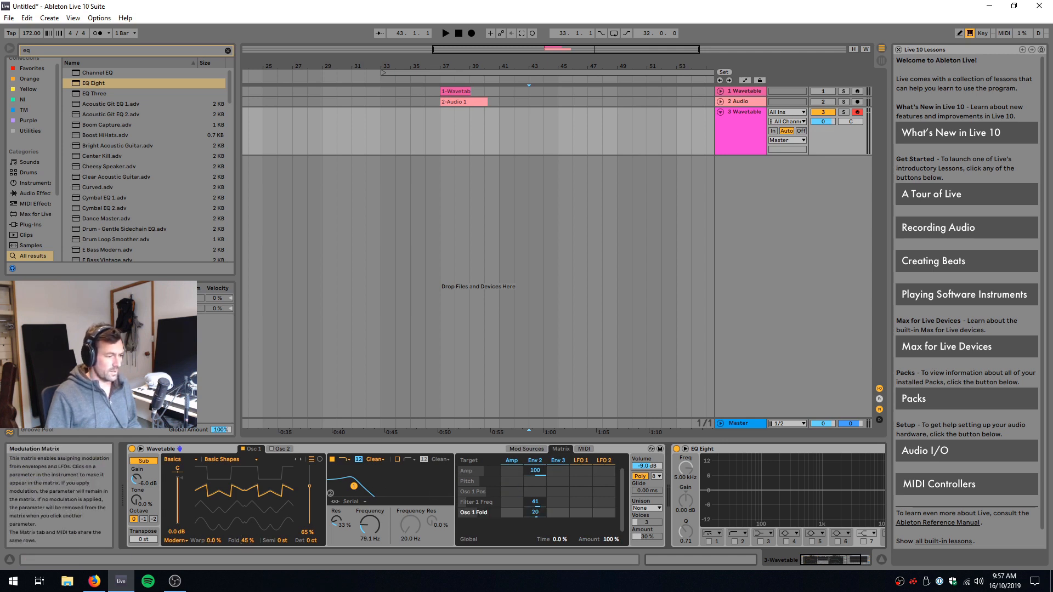
pyautogui.click(536, 460)
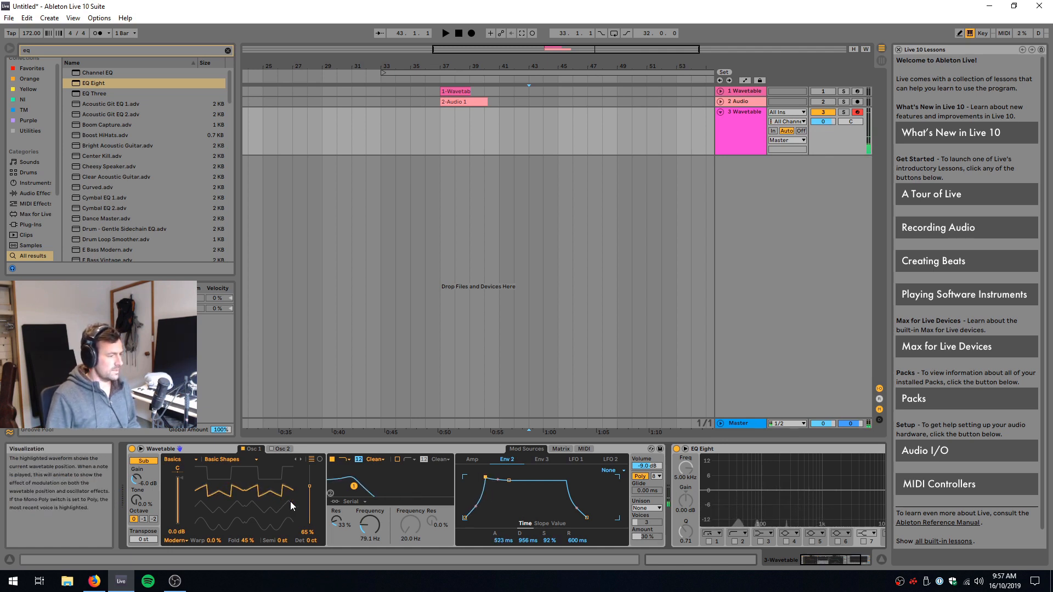
# - Modulate Osc 1 Fold by 56 from Env 2 and 22 from LFO 1, and select LFO 1's rate
pyautogui.click(562, 450)
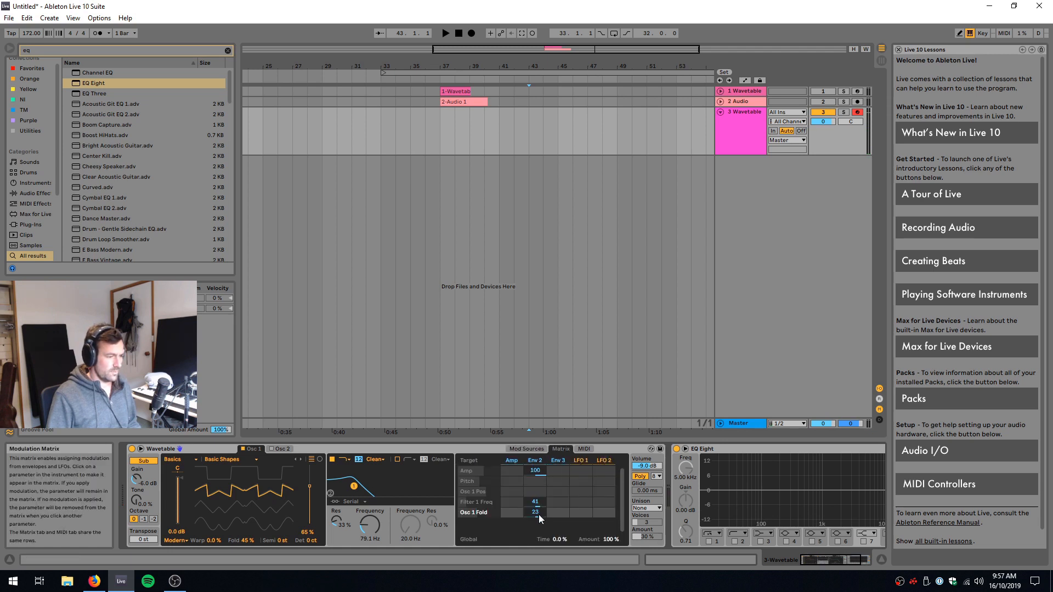
pyautogui.moveTo(535, 514); pyautogui.dragTo(583, 514)
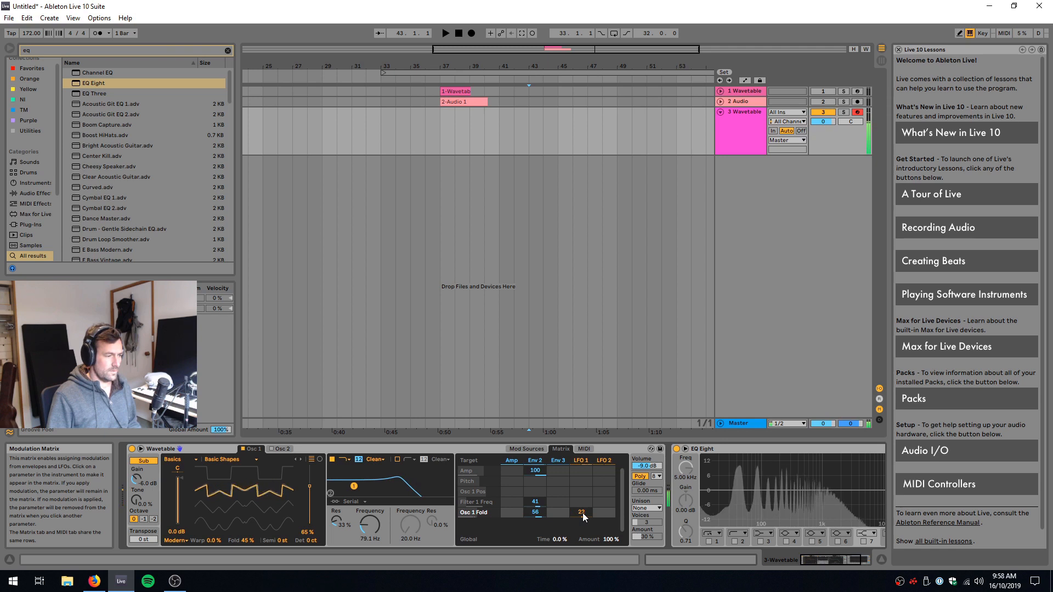
pyautogui.click(529, 448)
pyautogui.click(576, 459)
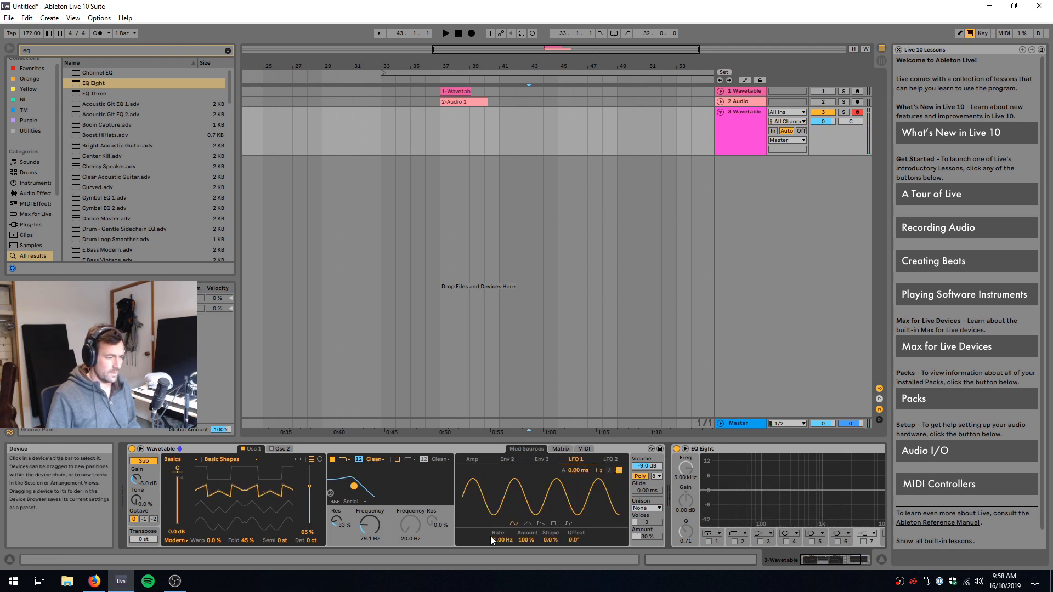
pyautogui.click(490, 535)
# - Enable Osc 2 and transpose it up by 12 semitones
pyautogui.click(278, 449)
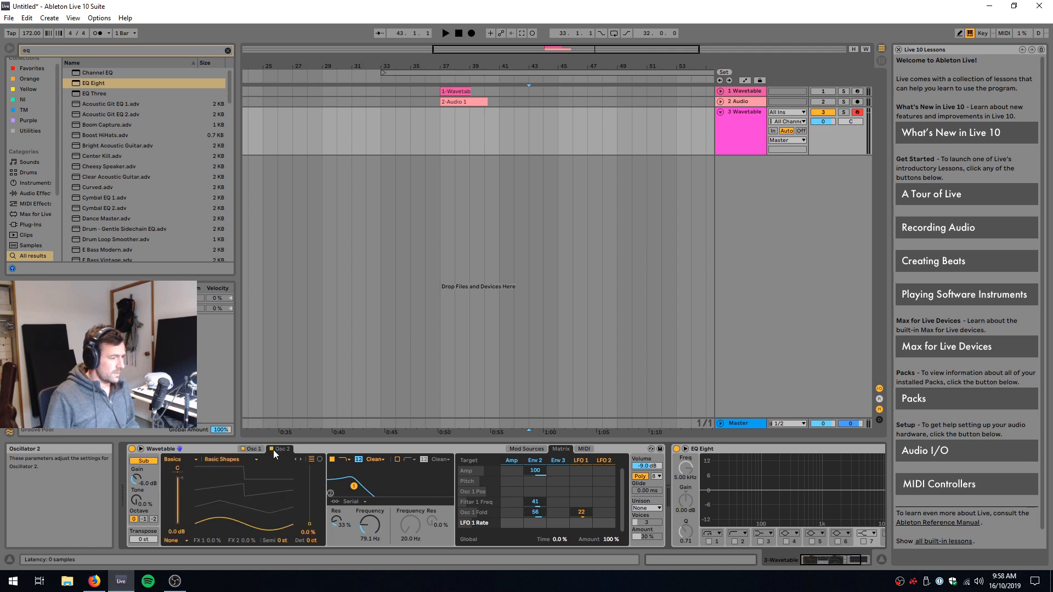
pyautogui.click(280, 541)
pyautogui.write('12')
pyautogui.press('Return')
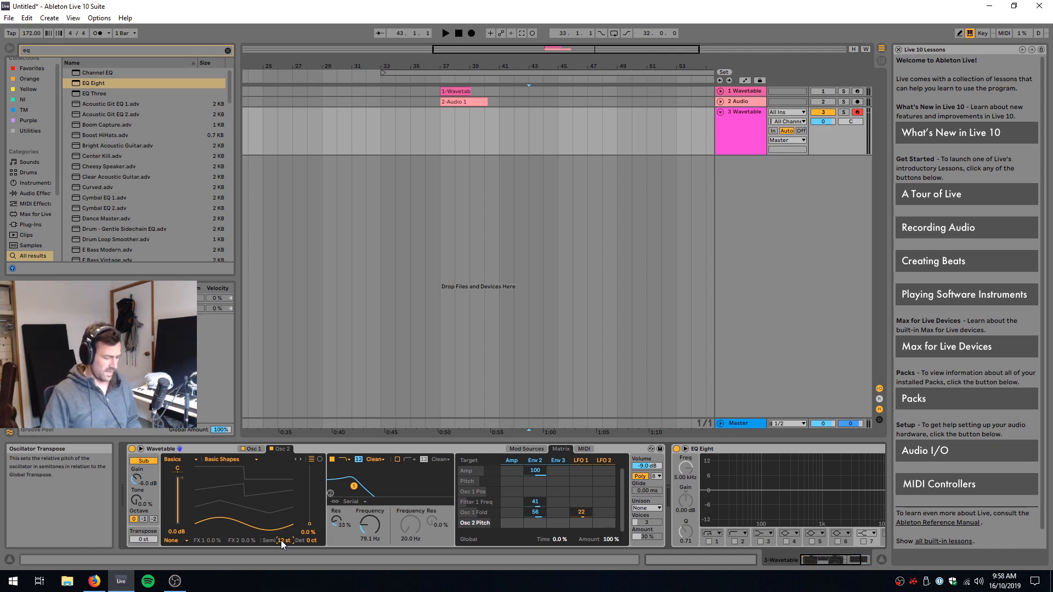
# - Move Osc 2's wave position to the square wave at 97% and switch off Osc 1 to audition Osc 2
pyautogui.doubleClick(276, 494)
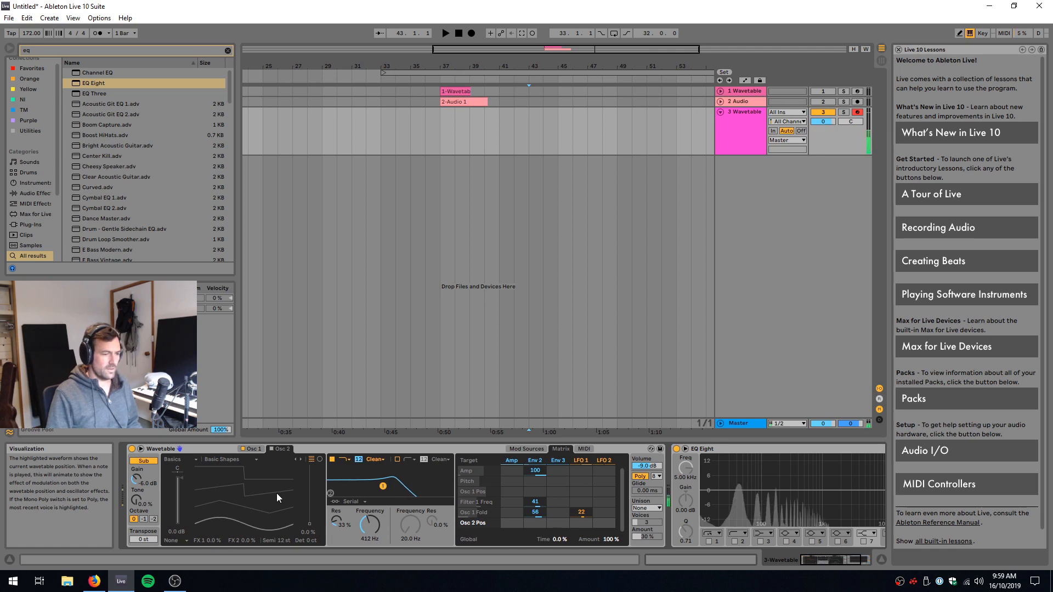
pyautogui.click(271, 449)
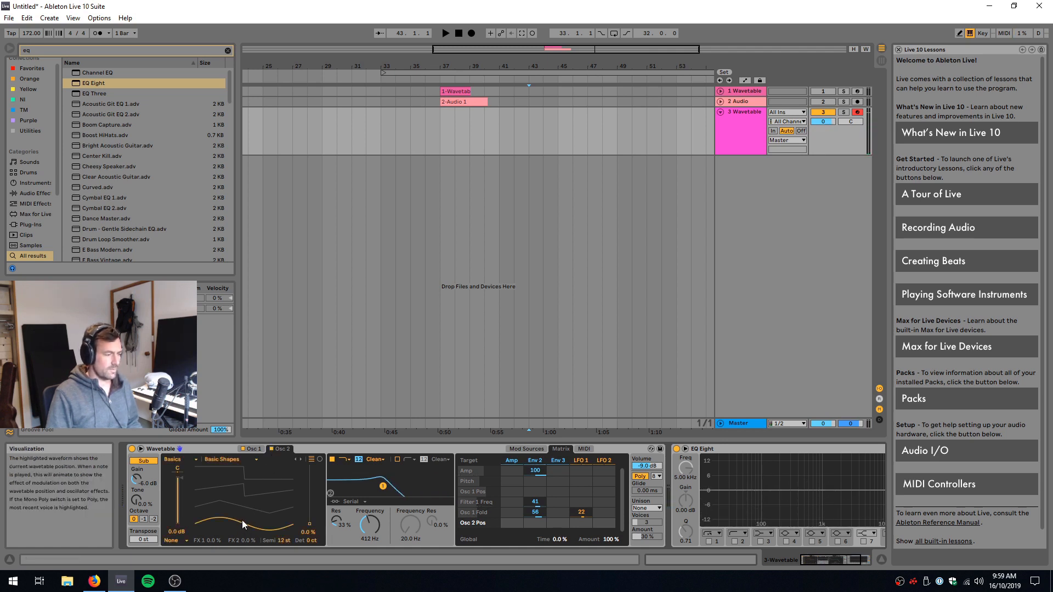
pyautogui.moveTo(241, 521); pyautogui.dragTo(242, 466)
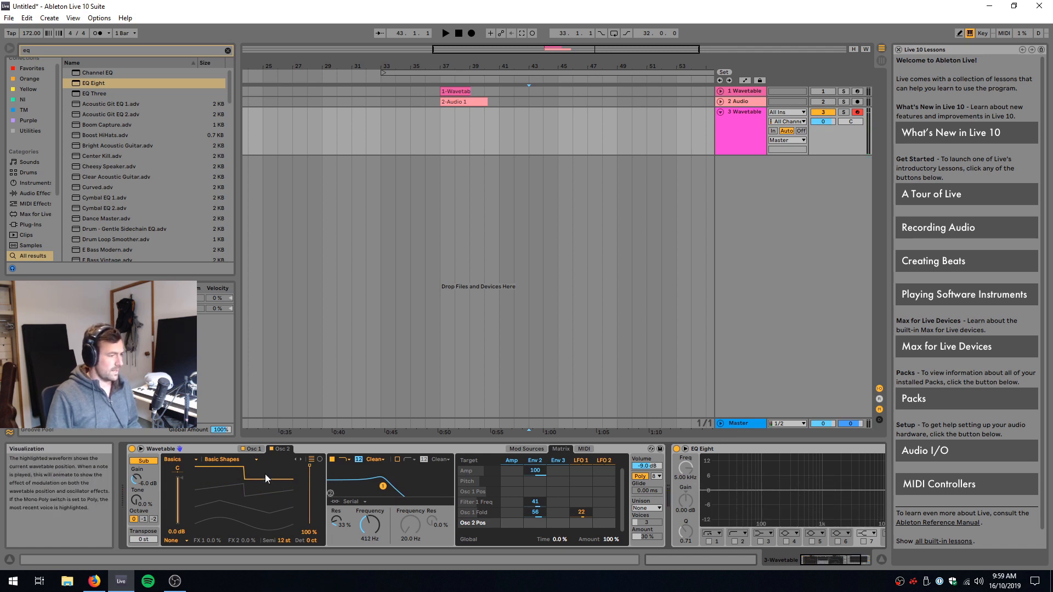
pyautogui.click(247, 449)
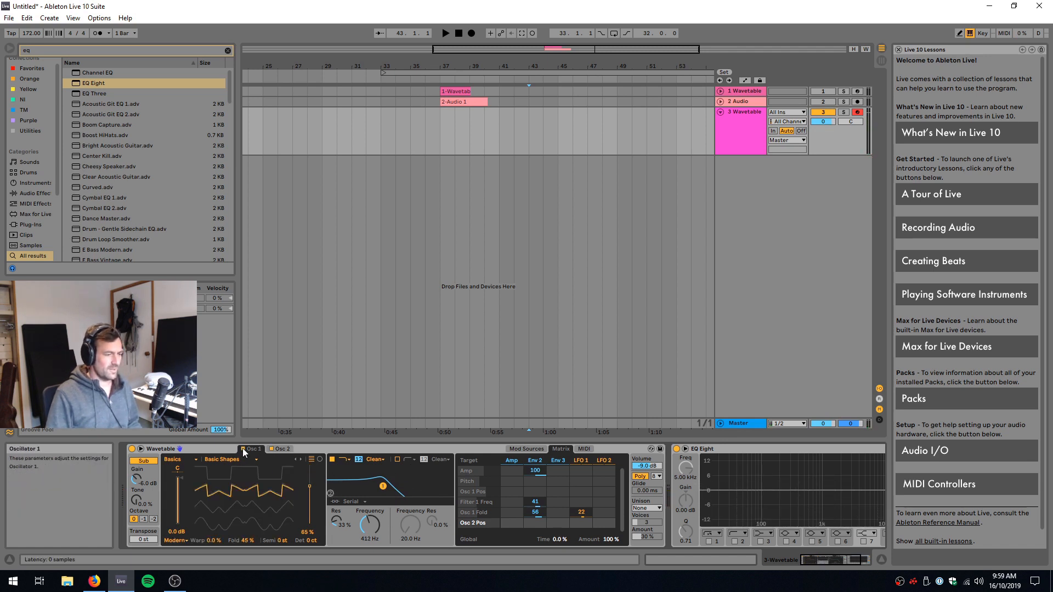
pyautogui.click(243, 449)
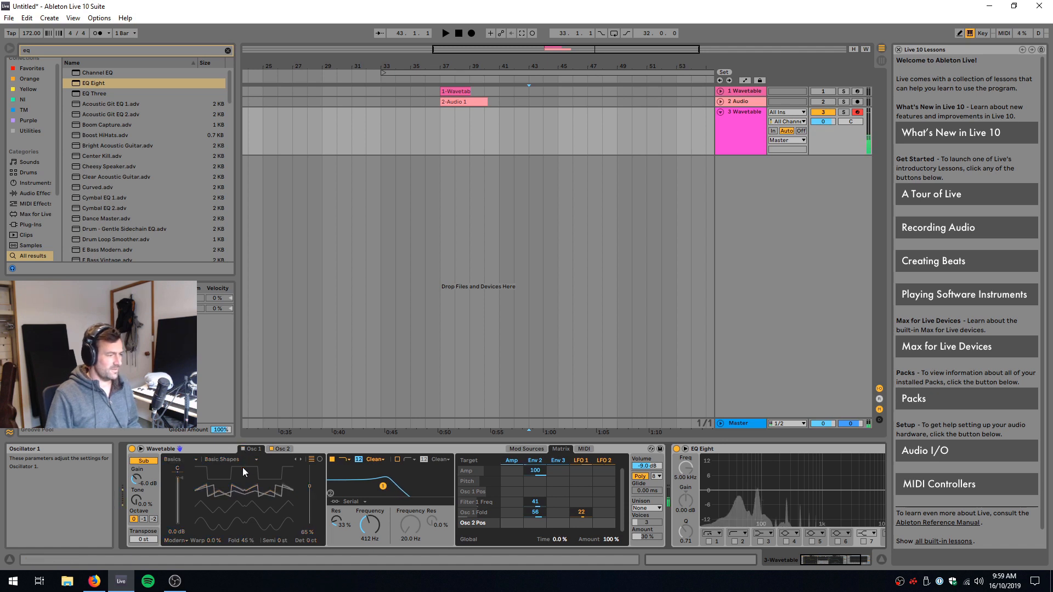
pyautogui.click(285, 449)
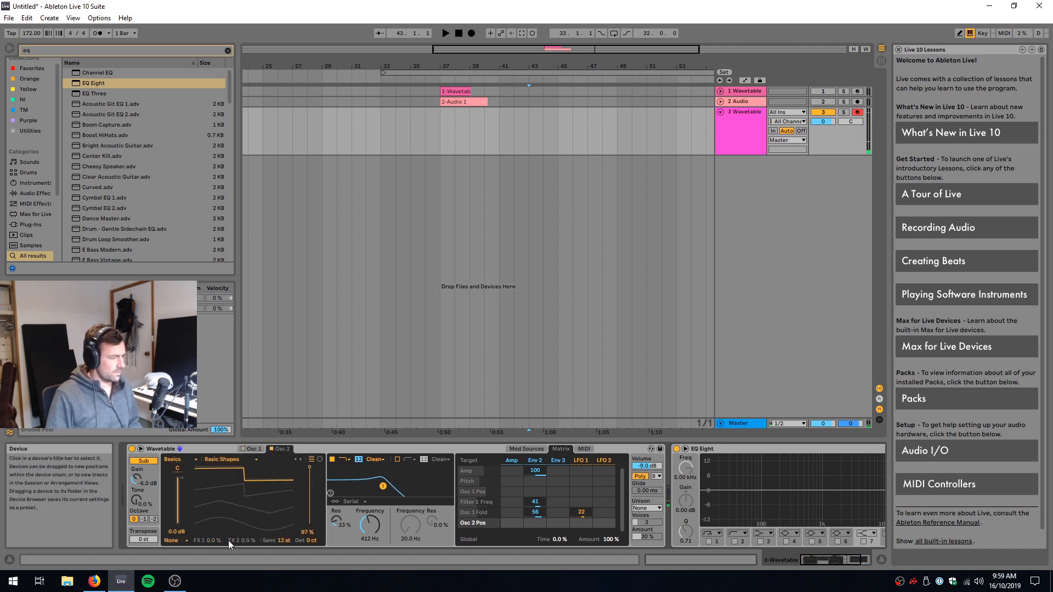
# - Set Osc 2's effect mode to Classic with 14% pulse width and 44% sync
pyautogui.click(170, 539)
pyautogui.click(173, 524)
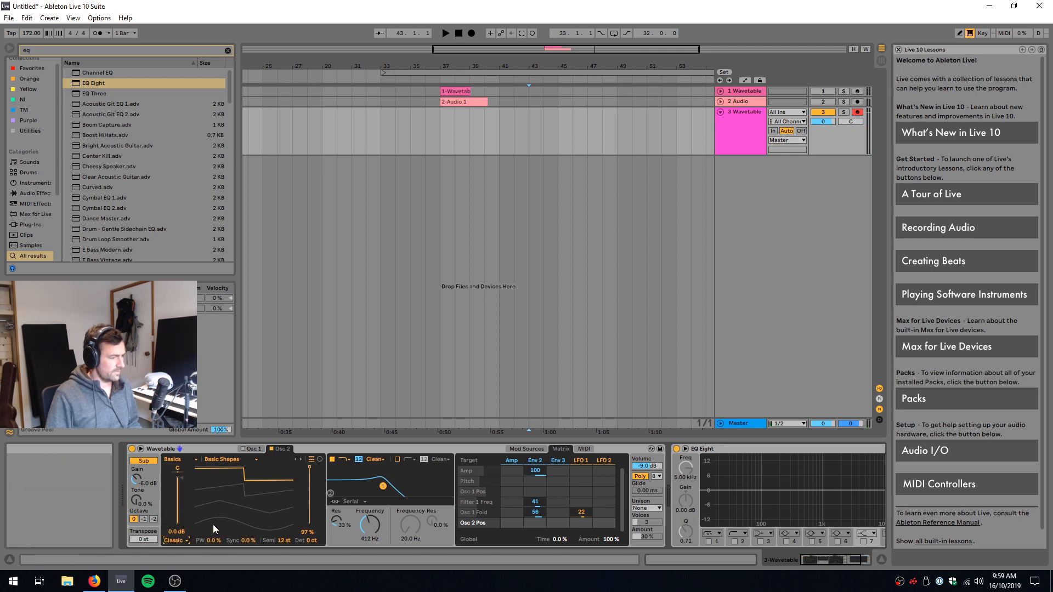
pyautogui.moveTo(246, 540); pyautogui.dragTo(215, 541)
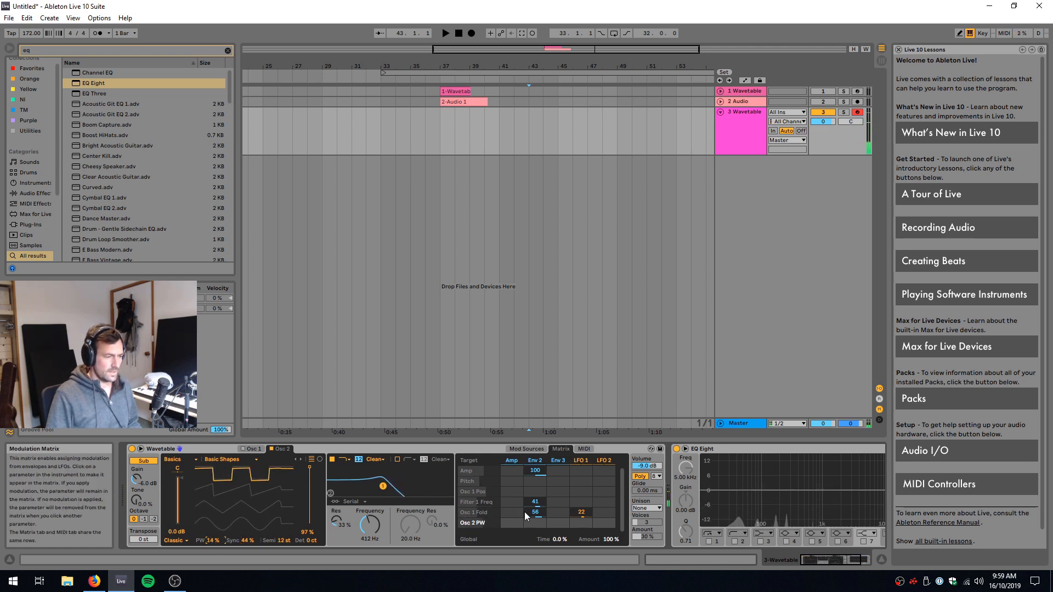
# - Modulate Osc 2 PW by 25 from Env 2 and -7.8 from LFO 1 in the modulation matrix
pyautogui.moveTo(538, 524); pyautogui.dragTo(538, 514)
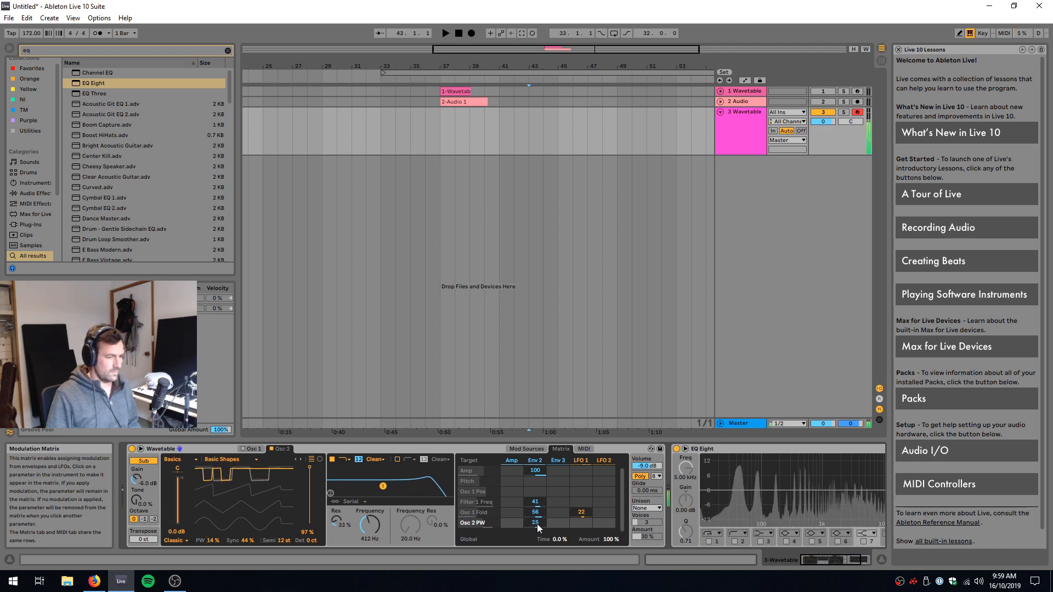
pyautogui.moveTo(582, 524); pyautogui.dragTo(582, 529)
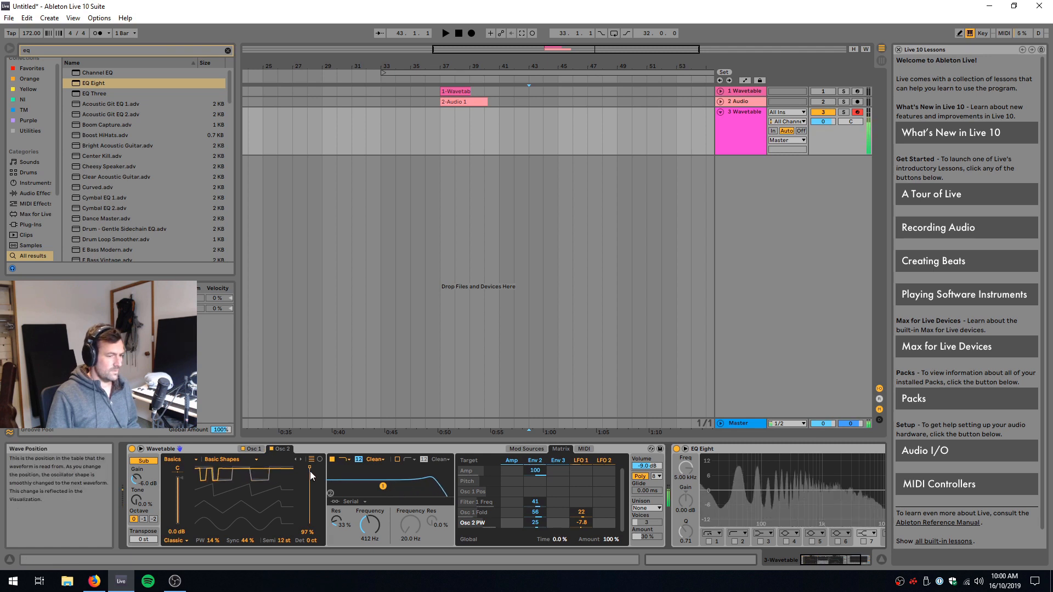
# - Lower the Filter 1 frequency to 88.3 Hz and Osc 2's gain to -5.9 dB
pyautogui.moveTo(378, 512)
pyautogui.mouseDown()
pyautogui.moveTo(379, 540)
pyautogui.moveTo(370, 522)
pyautogui.mouseUp()
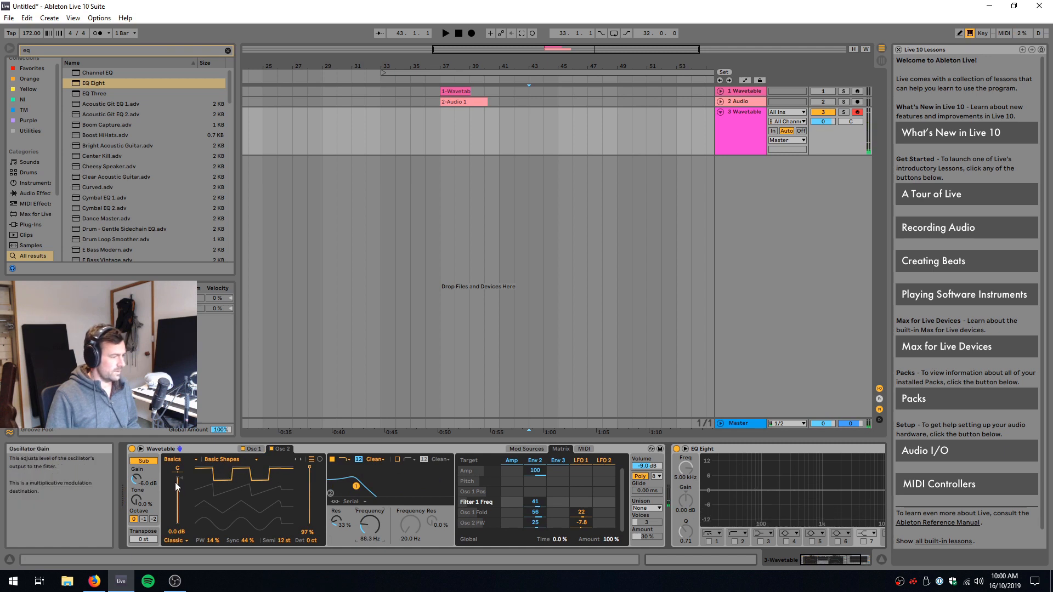
pyautogui.moveTo(175, 482); pyautogui.dragTo(184, 504)
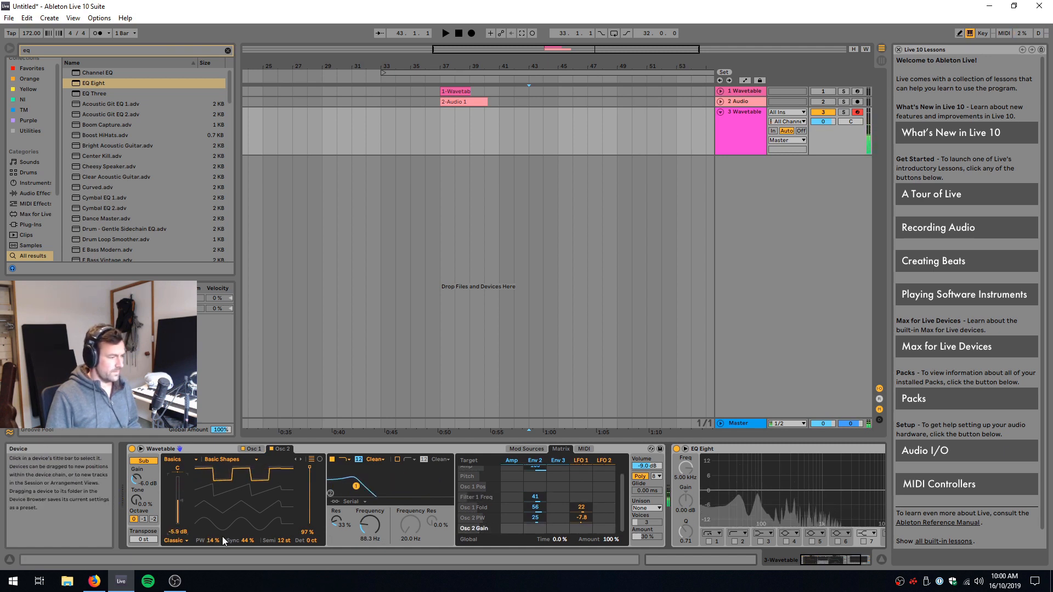
# - Set Osc 2's pulse width to 20% and its PW modulation to 9.4 from Env 2 and -13 from LFO 1
pyautogui.moveTo(582, 518); pyautogui.dragTo(583, 515)
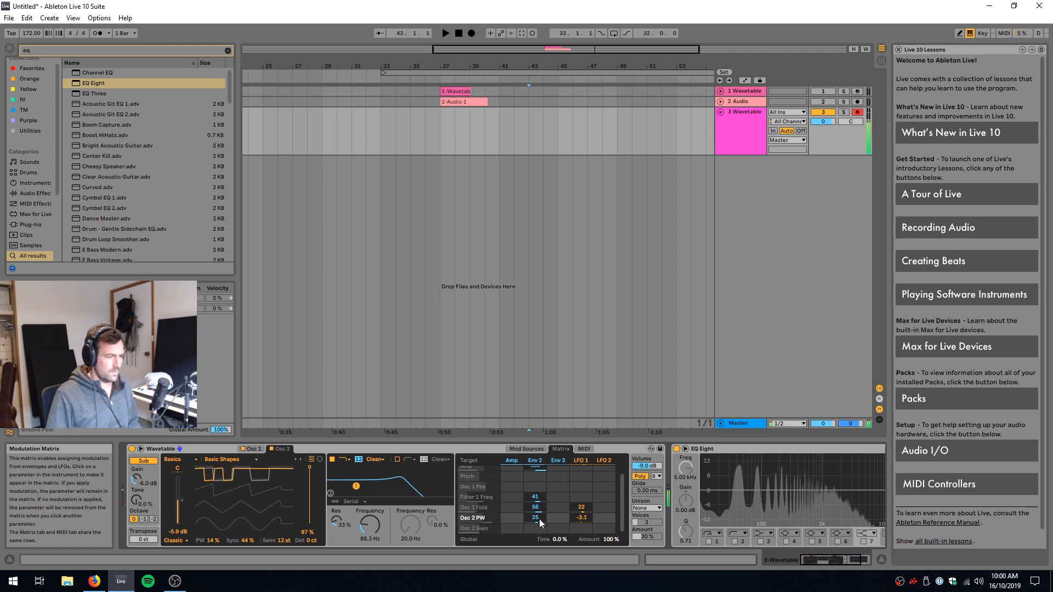
pyautogui.scroll(-10, 535, 519)
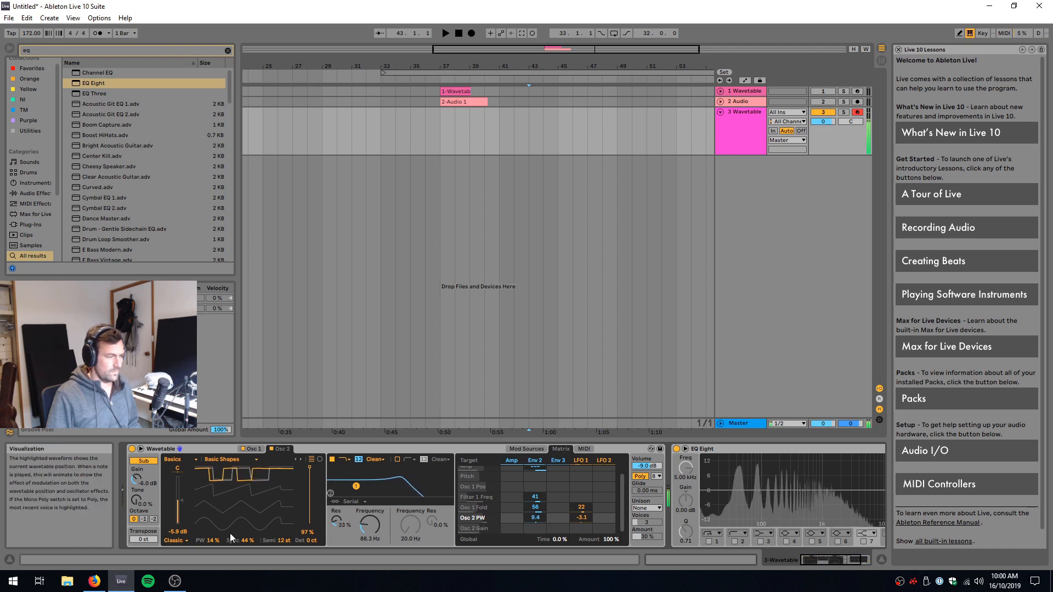
pyautogui.moveTo(213, 541); pyautogui.dragTo(212, 553)
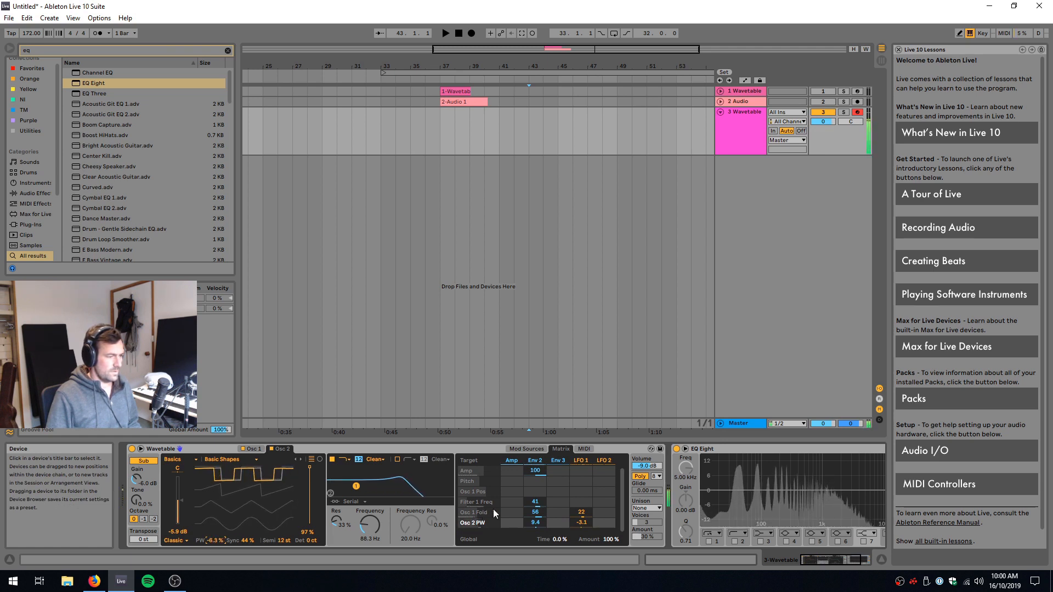
pyautogui.moveTo(581, 523); pyautogui.dragTo(582, 529)
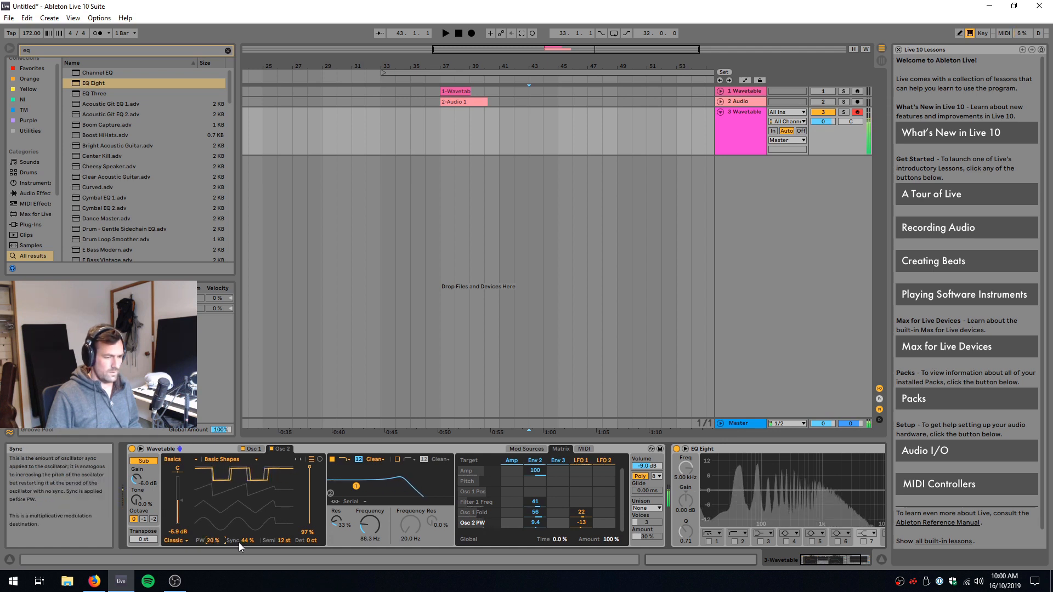
# - Set Env 2 to a 173 ms decay and 0.0% sustain, and switch its loop mode to Loop
pyautogui.click(515, 449)
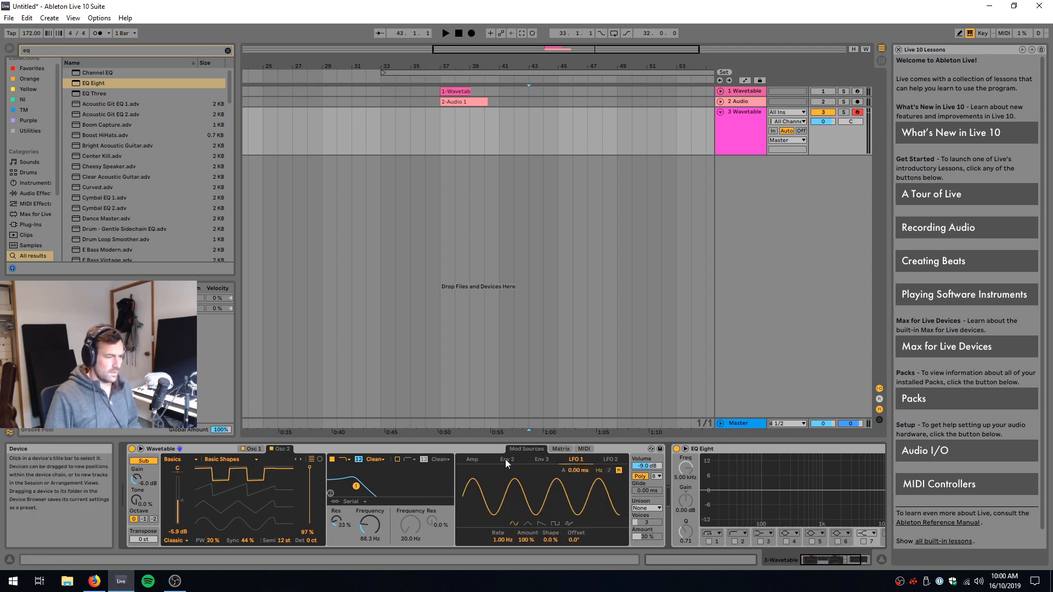
pyautogui.click(505, 459)
pyautogui.moveTo(509, 480); pyautogui.dragTo(500, 518)
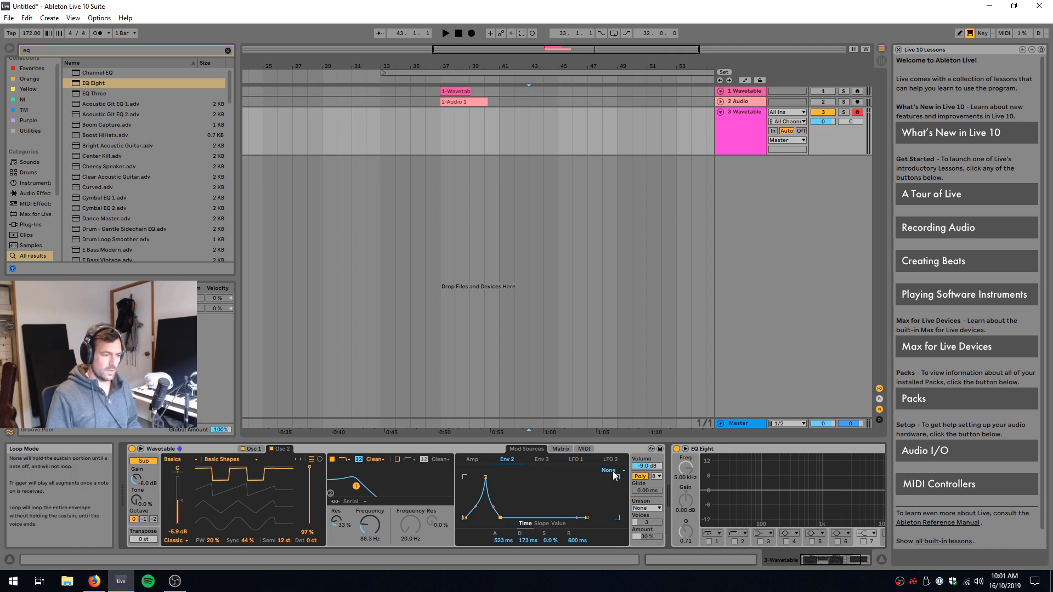
pyautogui.click(608, 495)
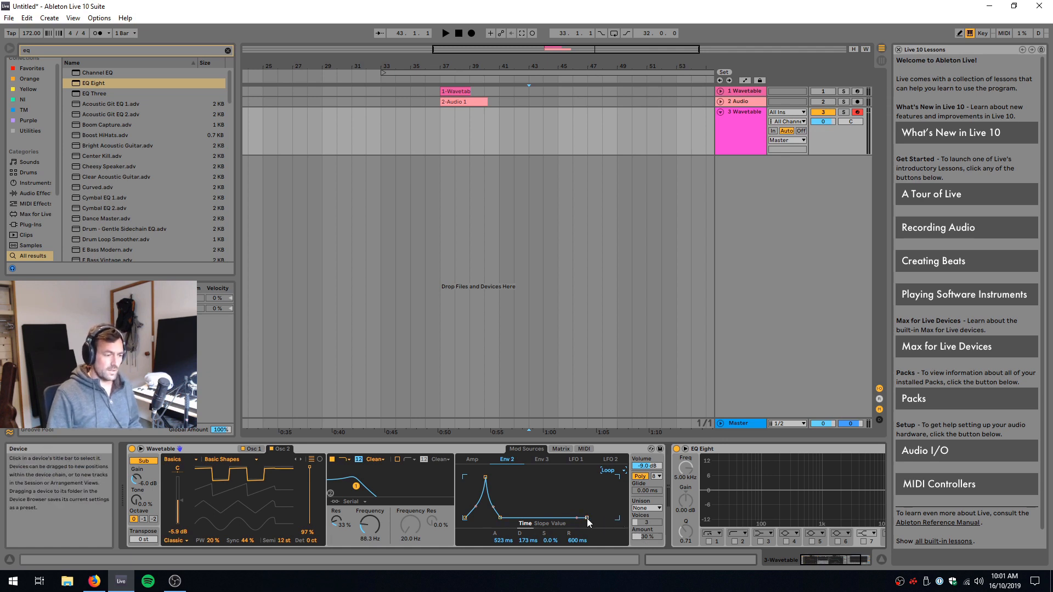
# - Set the looping Env 2 to 65.4 ms attack, 1.15 s decay and 5.59 ms release, with the decay curve bulging outward
pyautogui.moveTo(586, 518); pyautogui.dragTo(588, 523)
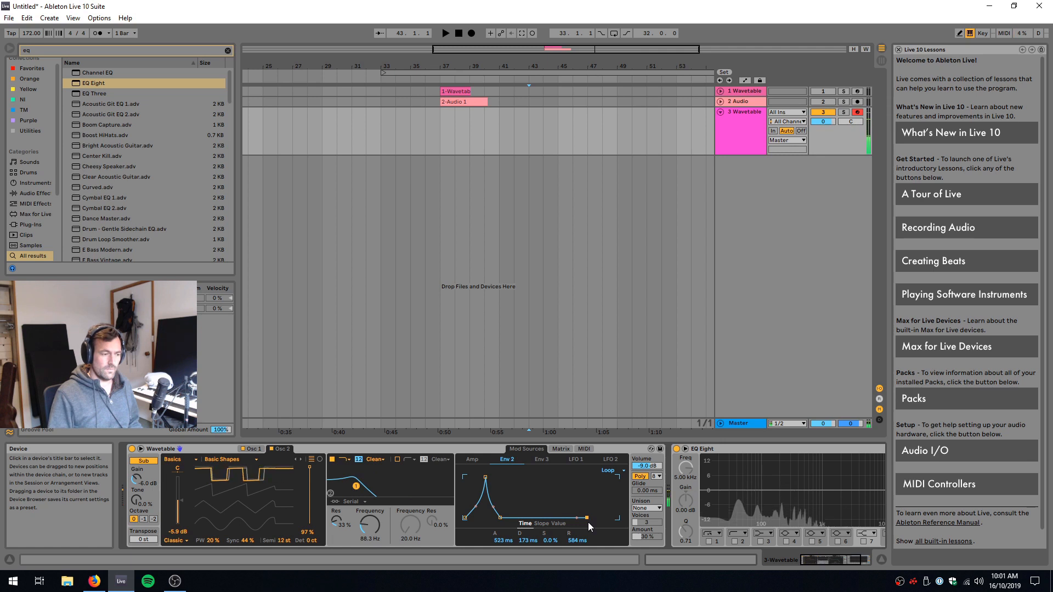
pyautogui.moveTo(586, 518); pyautogui.dragTo(582, 518)
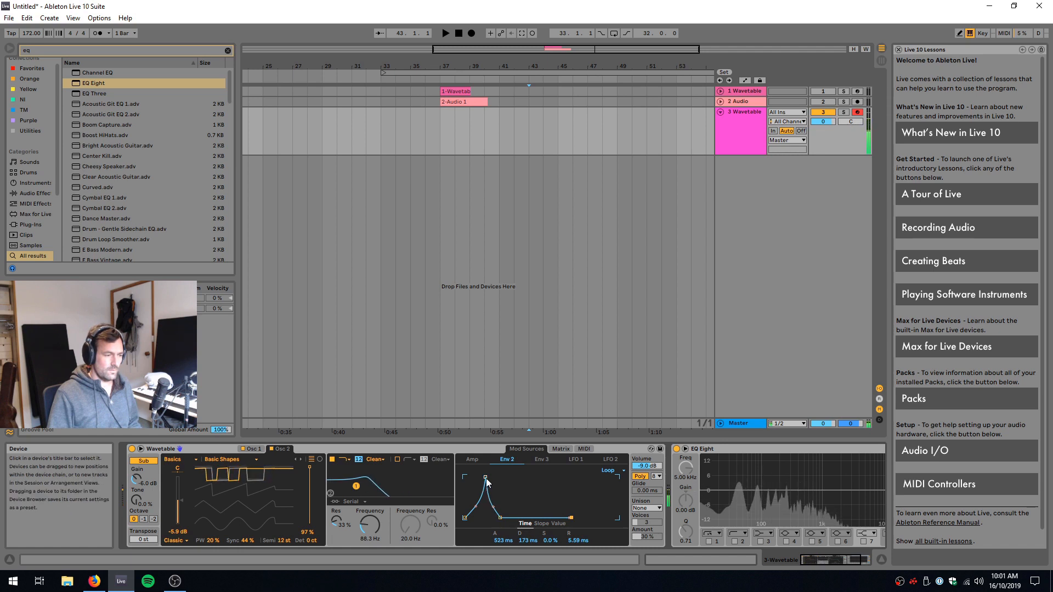
pyautogui.moveTo(485, 478)
pyautogui.mouseDown()
pyautogui.moveTo(479, 488)
pyautogui.moveTo(477, 477)
pyautogui.mouseUp()
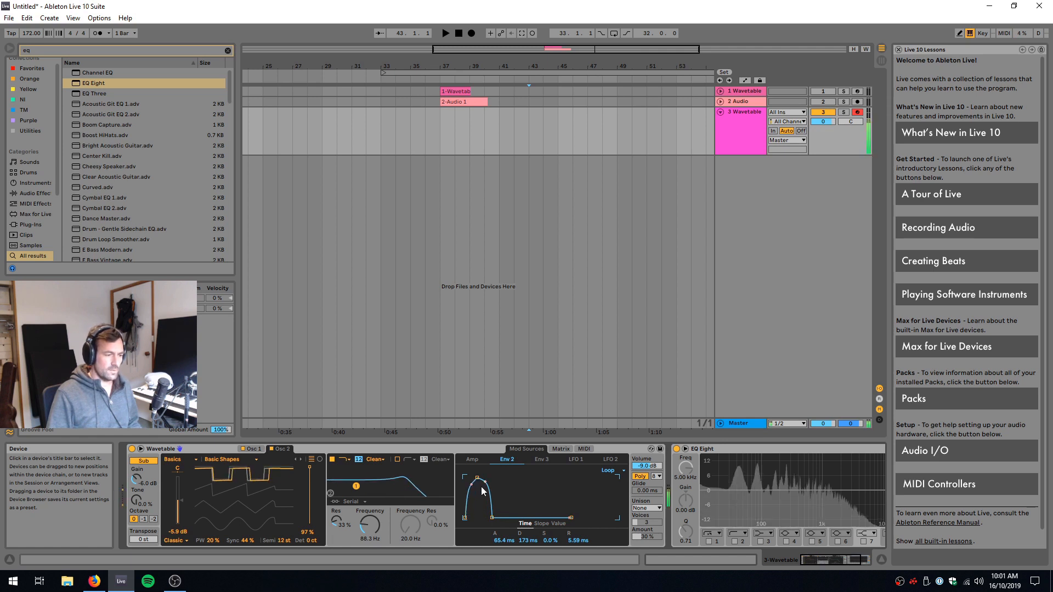
pyautogui.moveTo(472, 485)
pyautogui.mouseDown()
pyautogui.moveTo(472, 502)
pyautogui.moveTo(491, 487)
pyautogui.mouseUp()
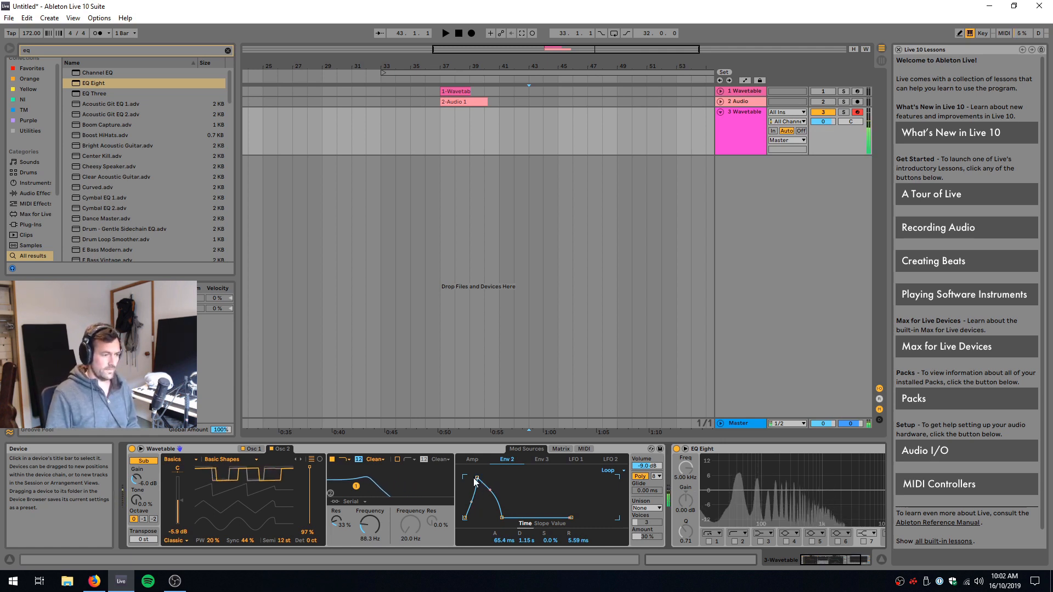
# - Bend Env 2's attack and decay curves inward and set its attack to 148 ms
pyautogui.moveTo(473, 503); pyautogui.dragTo(473, 515)
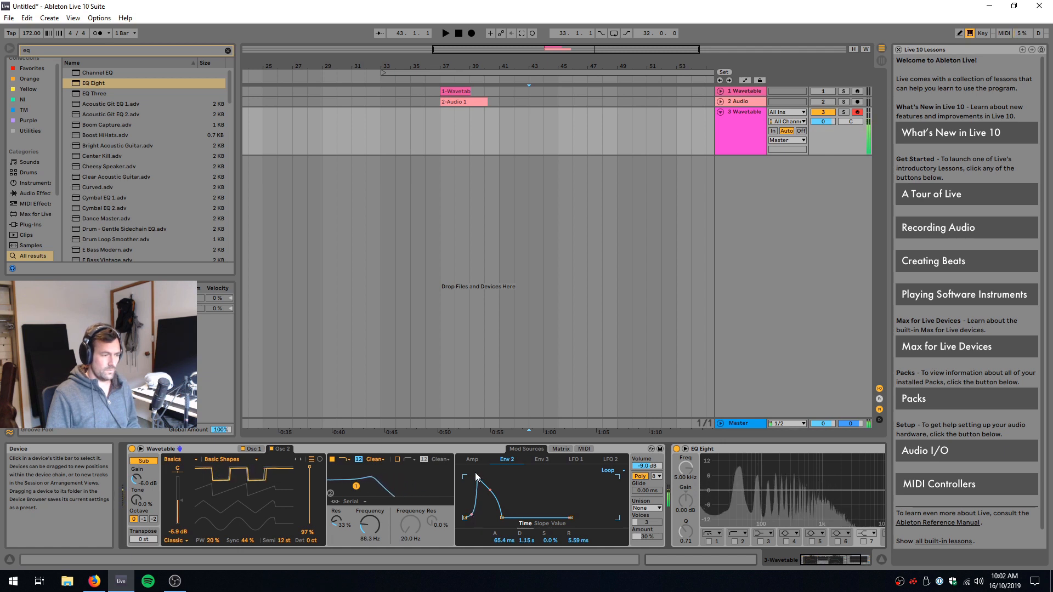
pyautogui.moveTo(477, 478); pyautogui.dragTo(481, 484)
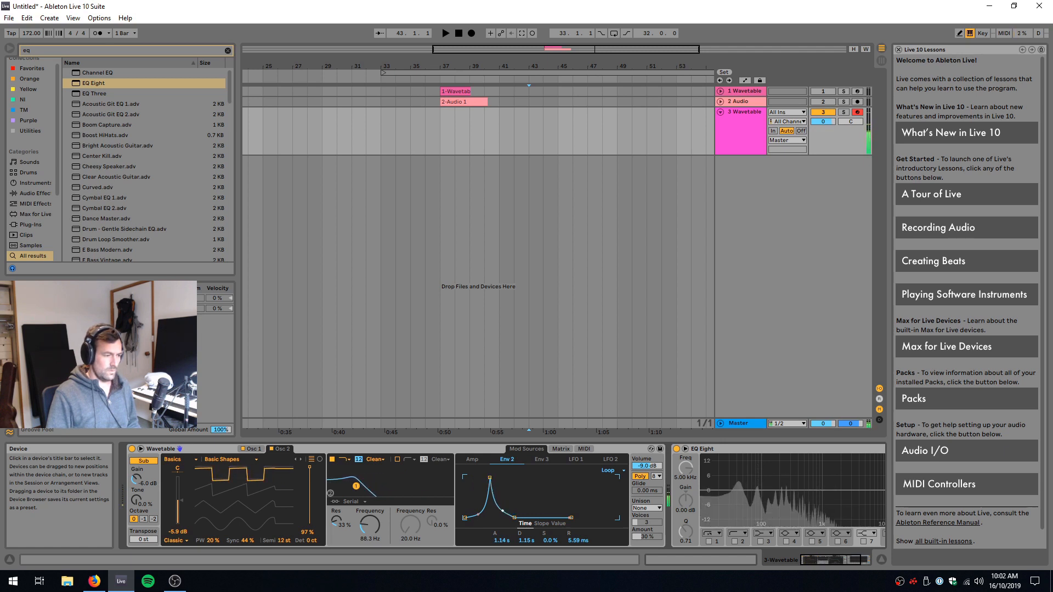
pyautogui.moveTo(492, 480); pyautogui.dragTo(482, 482)
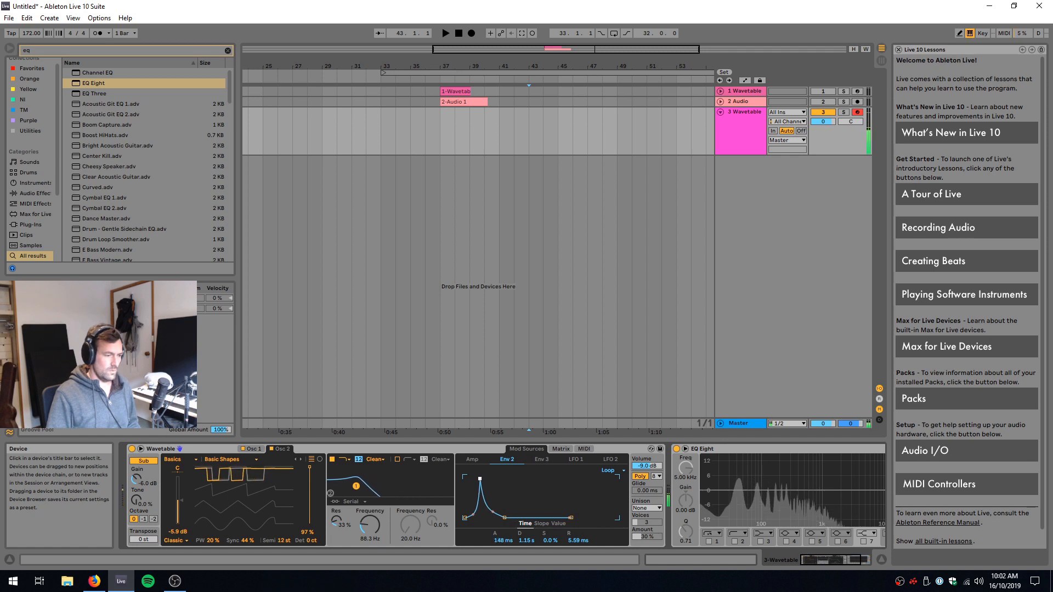
# - Set the Env 2 modulation amount for Filter 1 Freq to 100 in the modulation matrix
pyautogui.click(557, 450)
pyautogui.moveTo(534, 504); pyautogui.dragTo(536, 501)
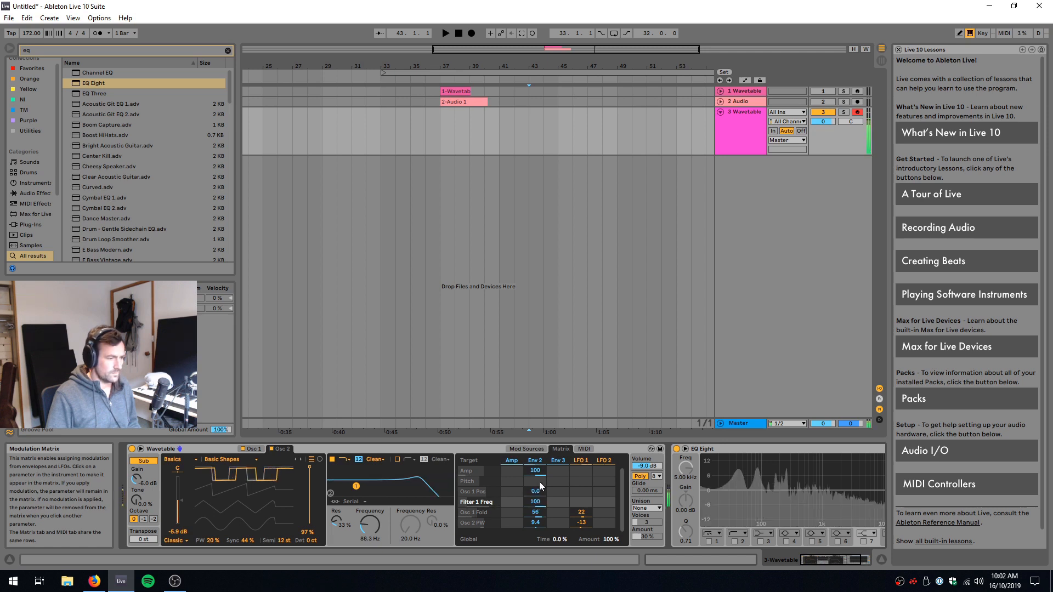
pyautogui.click(527, 449)
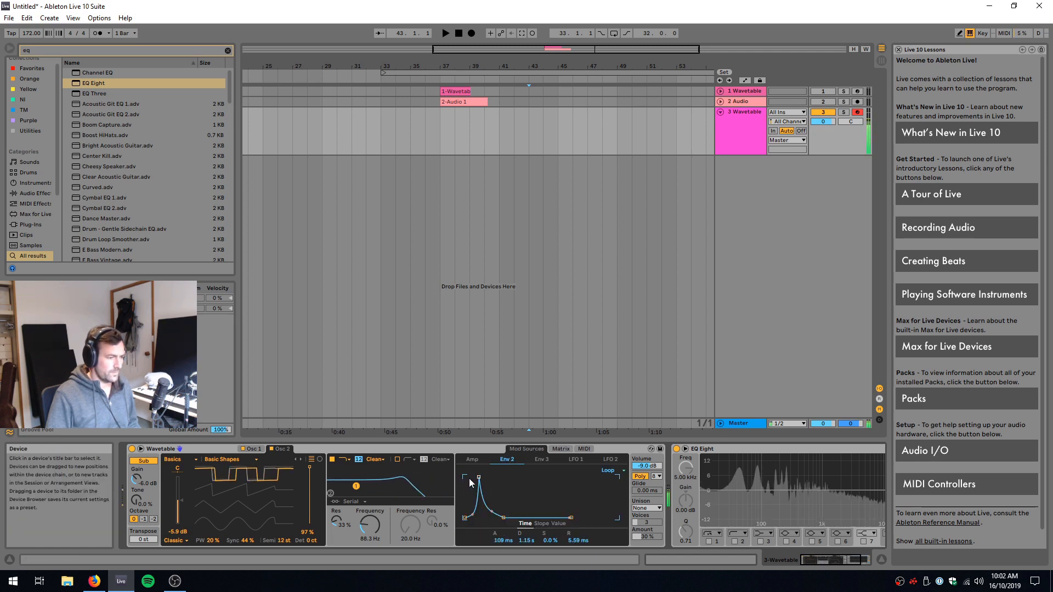
# - Try a lower Env 2 peak level with a 523 ms attack
pyautogui.moveTo(470, 483)
pyautogui.mouseDown()
pyautogui.moveTo(491, 521)
pyautogui.moveTo(485, 487)
pyautogui.mouseUp()
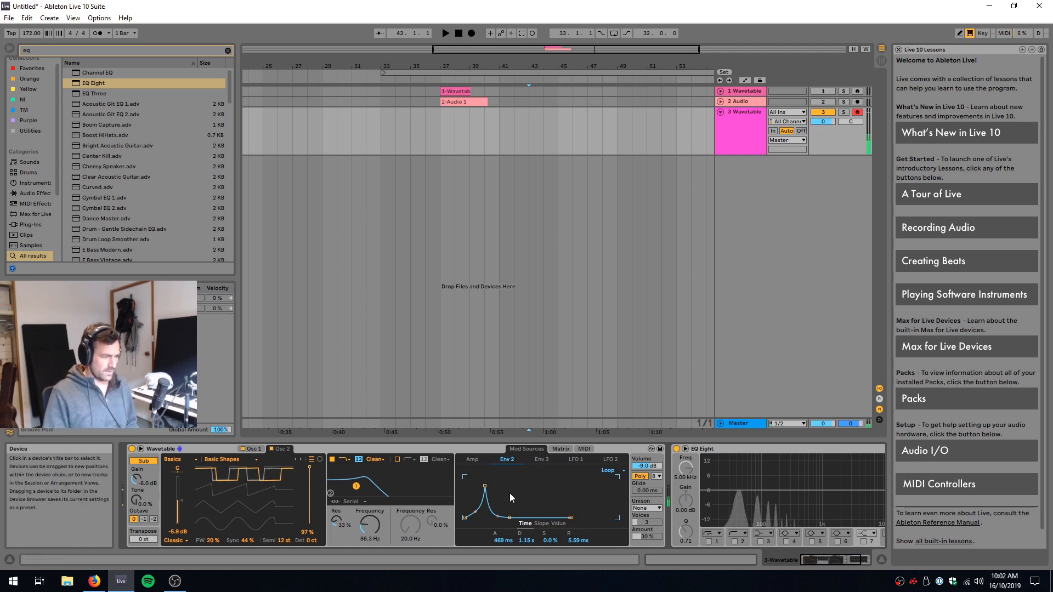
pyautogui.moveTo(485, 483); pyautogui.dragTo(485, 475)
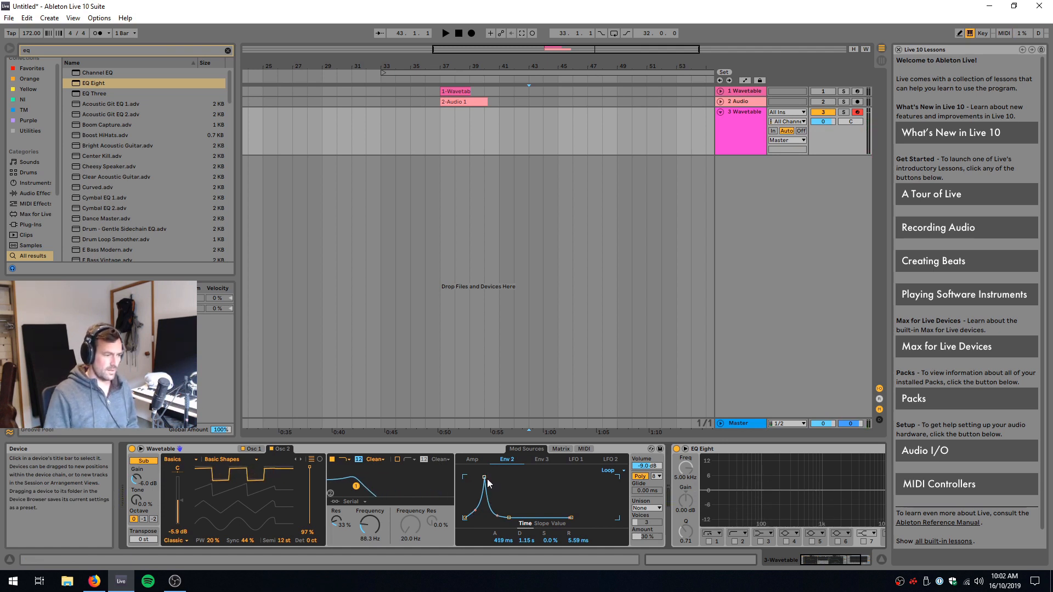
pyautogui.moveTo(486, 497); pyautogui.dragTo(488, 511)
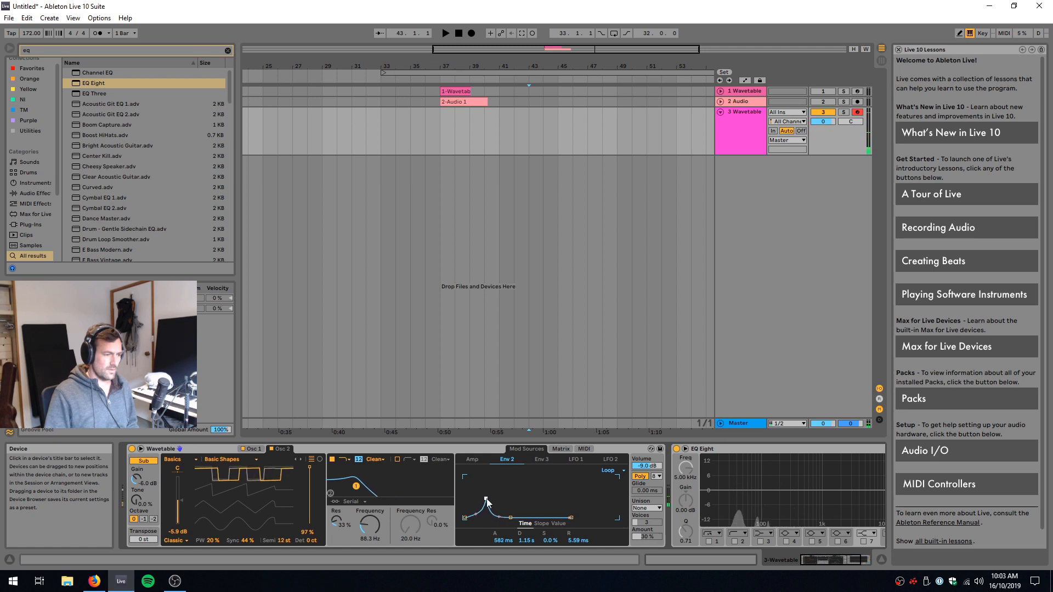
pyautogui.moveTo(489, 513); pyautogui.dragTo(486, 489)
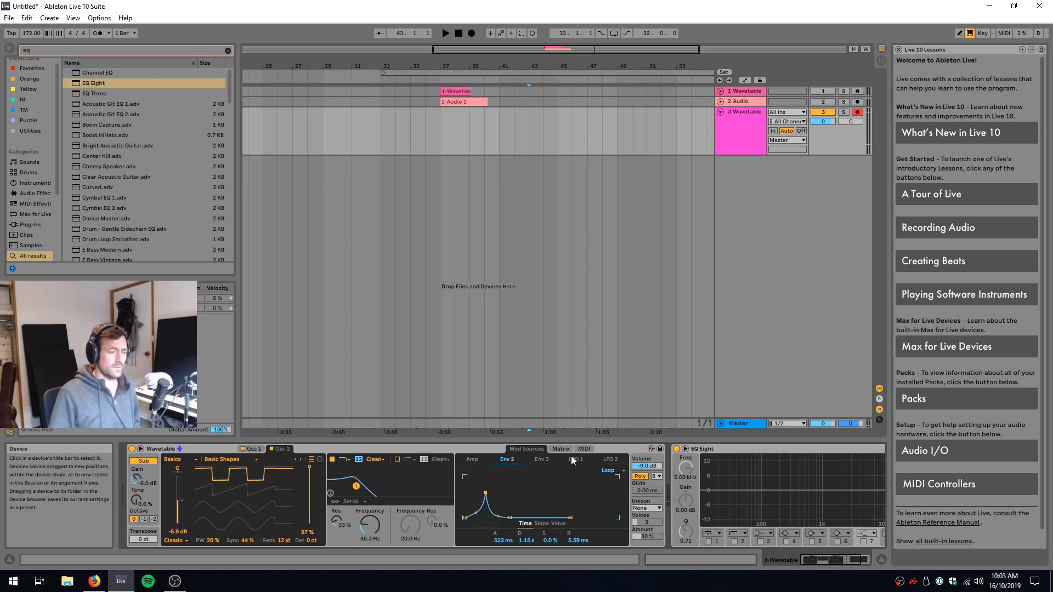
# - Add the Drum Buss and Glue Compressor audio effects between Wavetable and EQ Eight
pyautogui.click(729, 449)
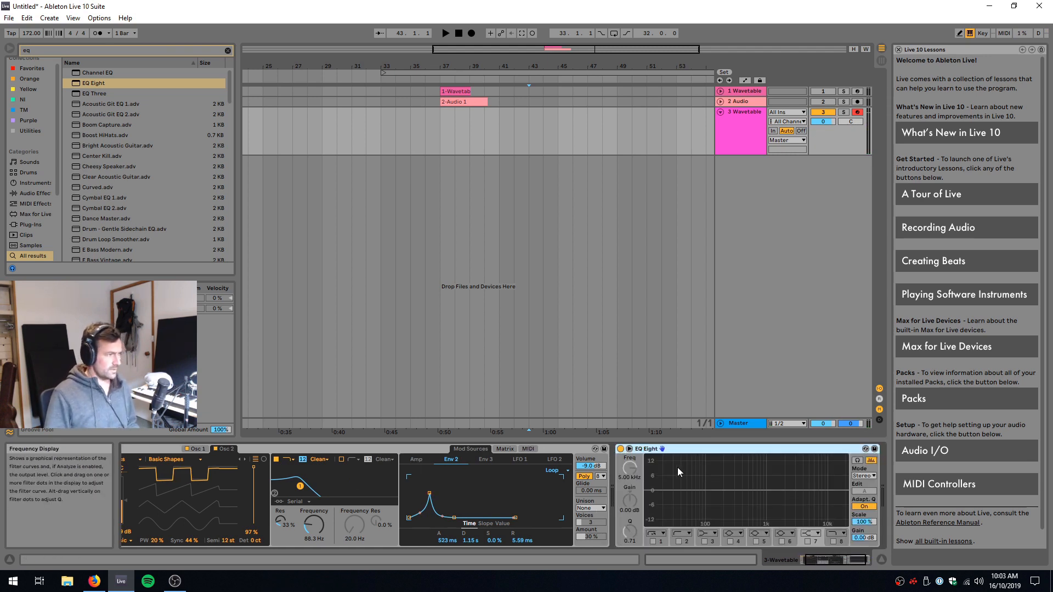
pyautogui.hotkey('ctrl', 'f')
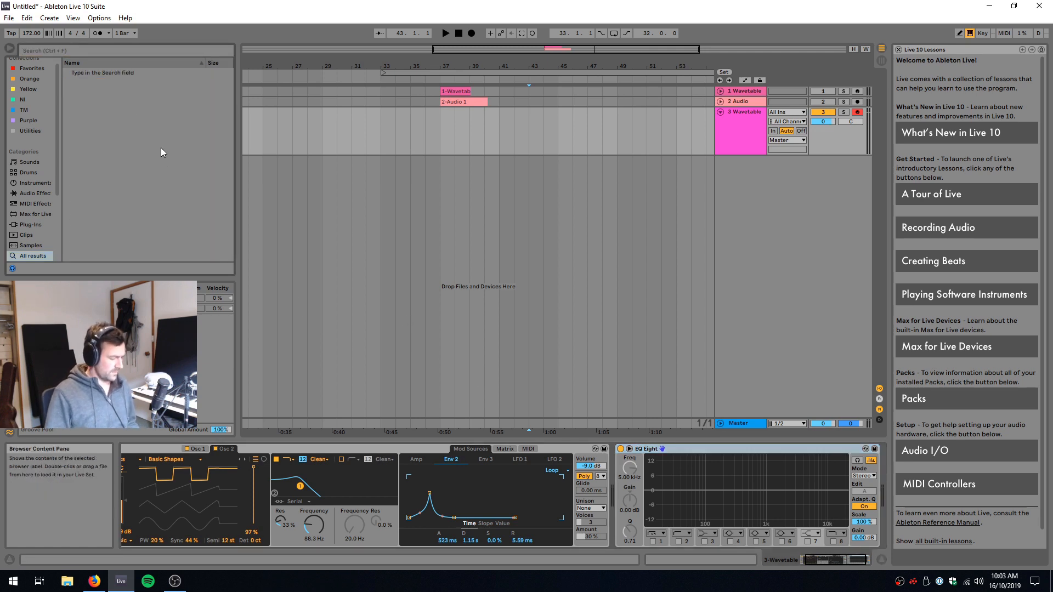
pyautogui.click(44, 196)
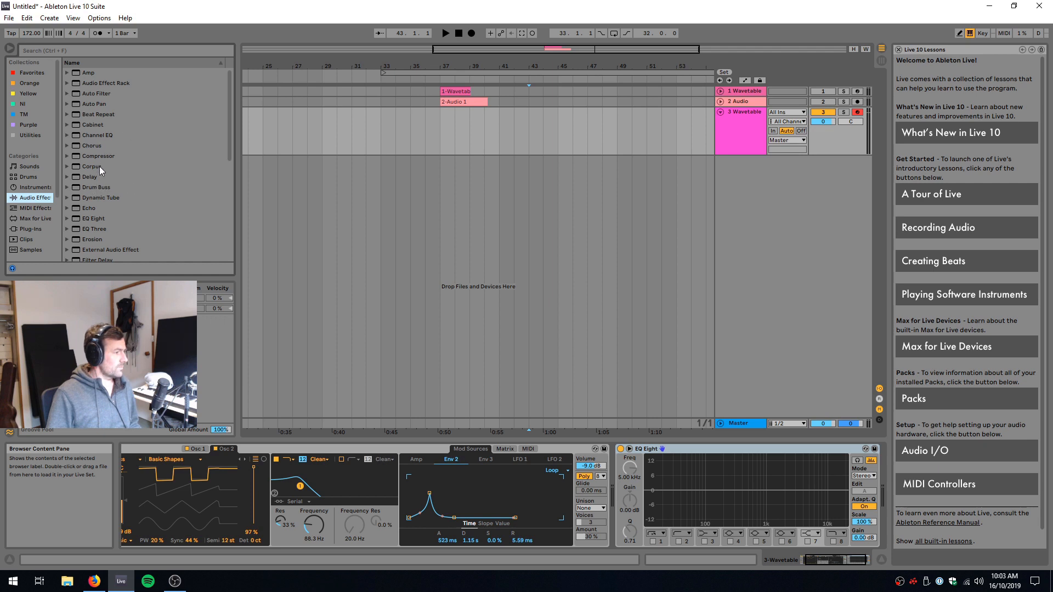
pyautogui.moveTo(232, 126); pyautogui.dragTo(234, 166)
pyautogui.moveTo(100, 99)
pyautogui.mouseDown()
pyautogui.moveTo(298, 150)
pyautogui.moveTo(604, 505)
pyautogui.moveTo(571, 478)
pyautogui.mouseUp()
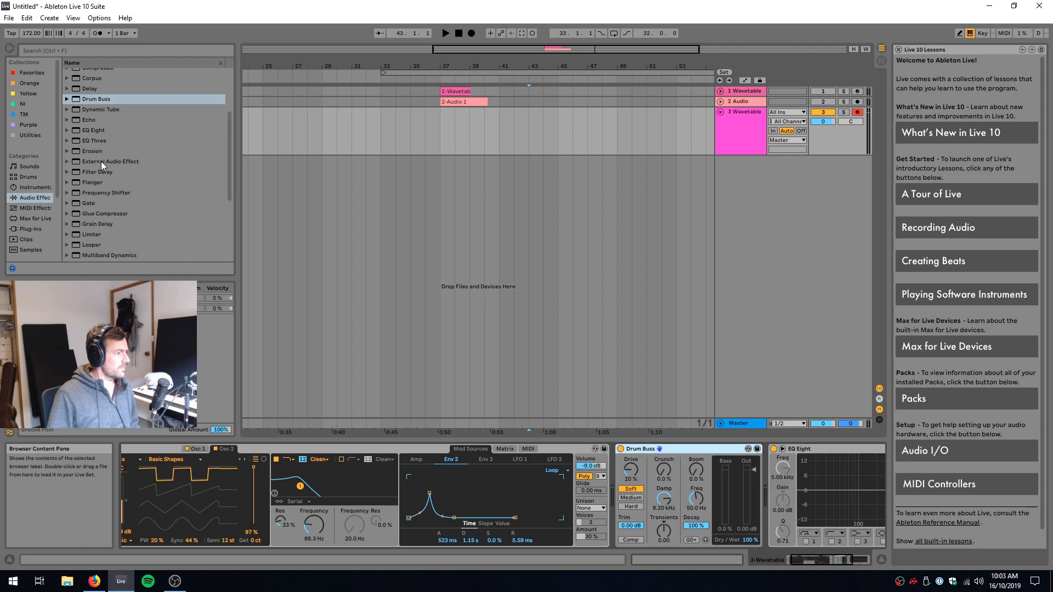
pyautogui.moveTo(98, 215); pyautogui.dragTo(662, 483)
# - Insert Overdrive, Pedal and Saturator, in that order, between Drum Buss and Glue Compressor
pyautogui.scroll(-4, 137, 222)
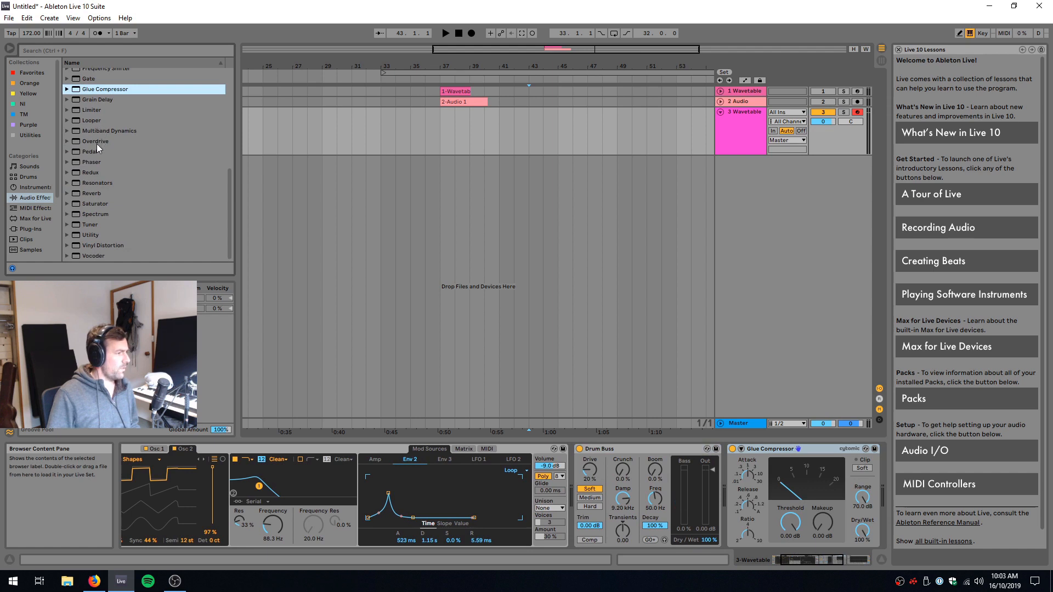
pyautogui.moveTo(97, 141); pyautogui.dragTo(727, 494)
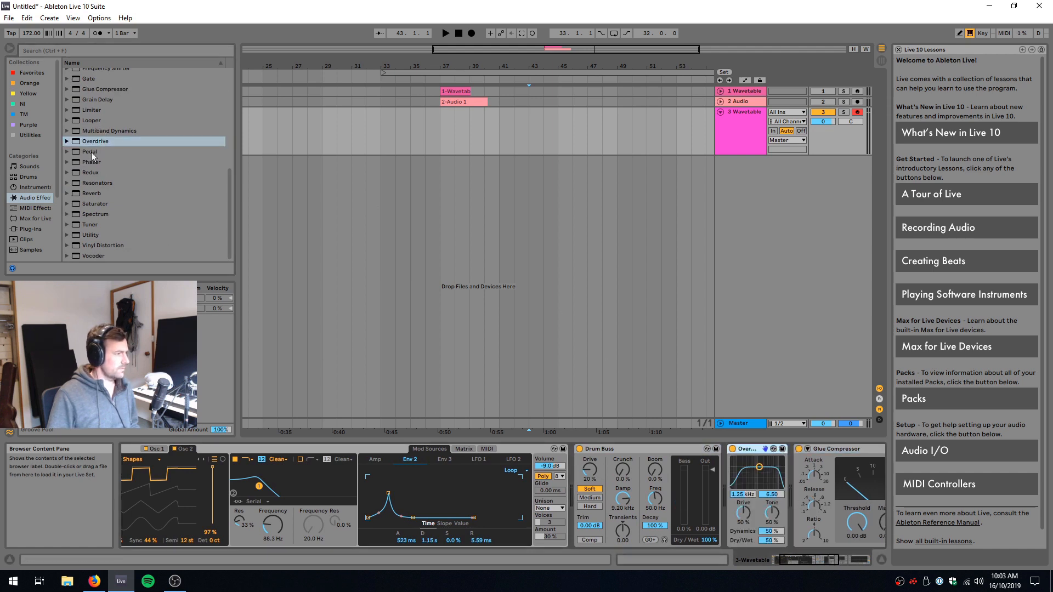
pyautogui.moveTo(91, 153); pyautogui.dragTo(731, 500)
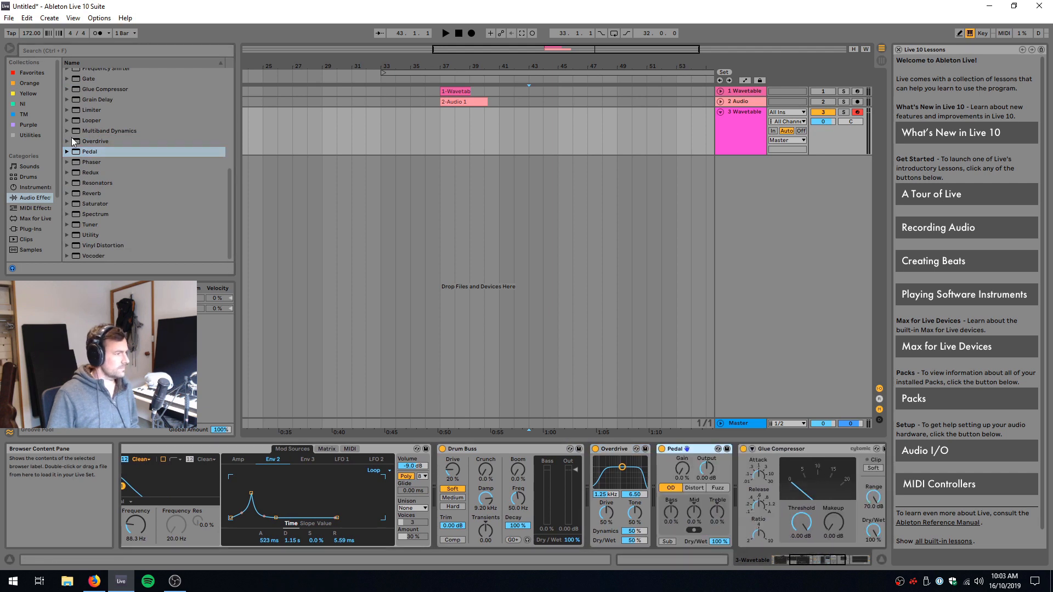
pyautogui.moveTo(95, 203); pyautogui.dragTo(730, 495)
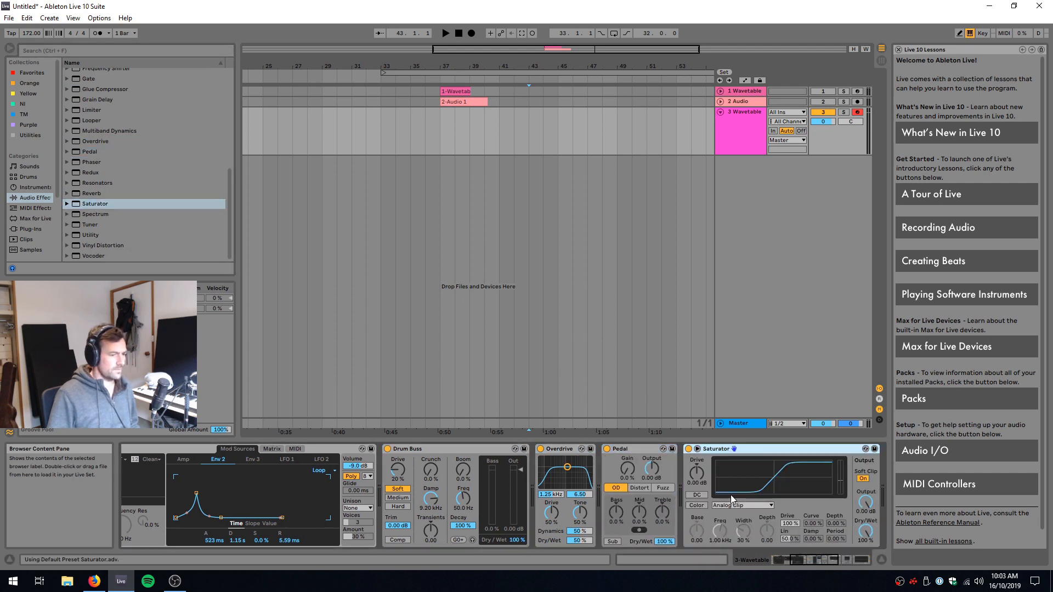
# - Group the five effects from Drum Buss through Glue Compressor into one audio effect rack, leaving EQ Eight outside
pyautogui.click(438, 446)
pyautogui.click(818, 560)
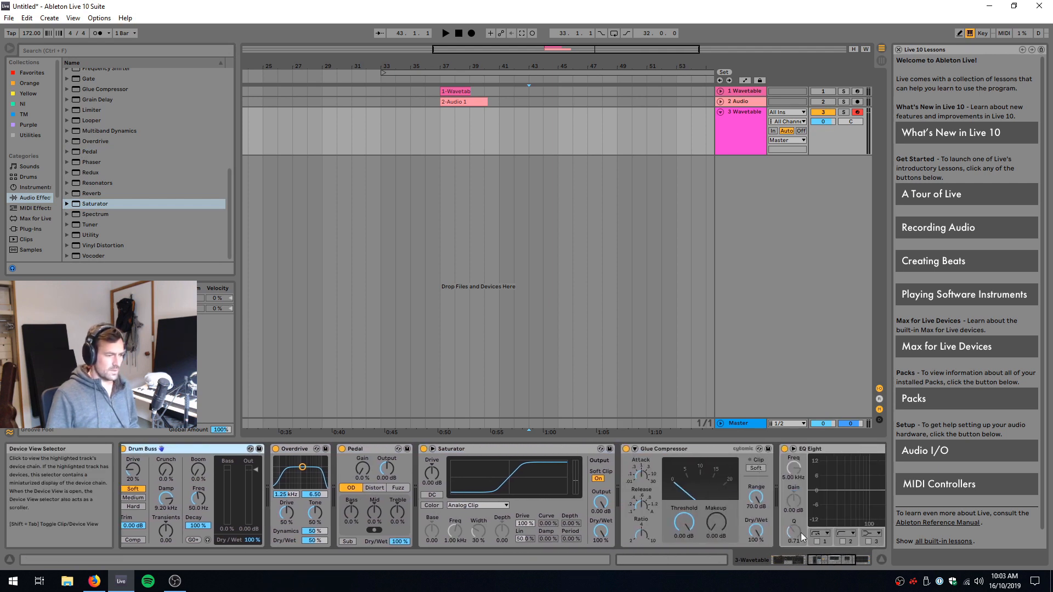
pyautogui.keyDown('shift'); pyautogui.click(724, 450); pyautogui.keyUp('shift')
pyautogui.hotkey('ctrl', 'g')
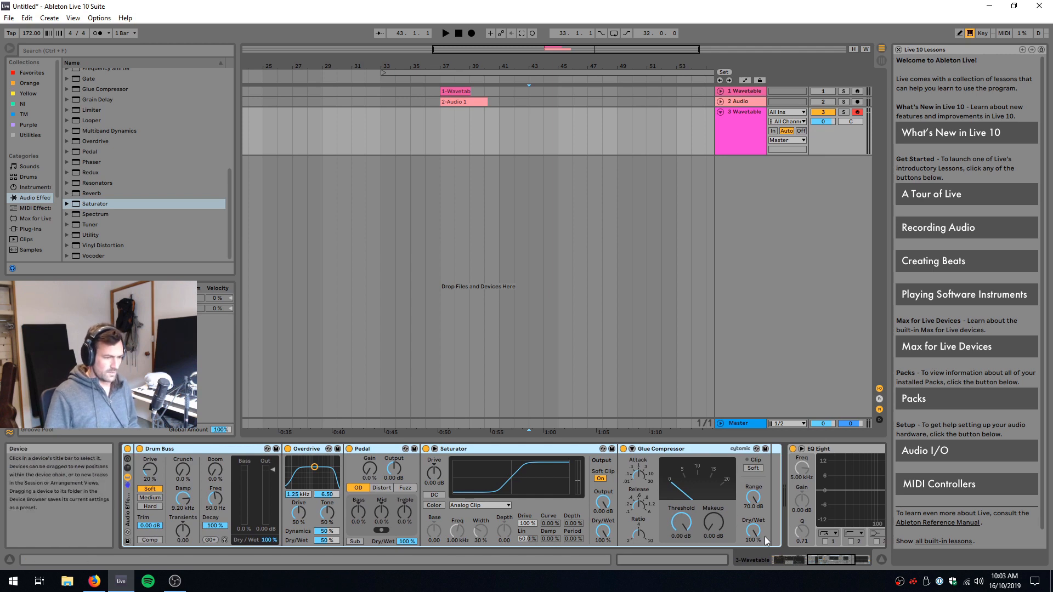
# - Set Dry/Wet to 0% on Glue Compressor, Saturator, Pedal and Overdrive, and Drum Buss's Drive to 0%
pyautogui.moveTo(754, 532); pyautogui.dragTo(754, 587)
pyautogui.moveTo(603, 531); pyautogui.dragTo(603, 540)
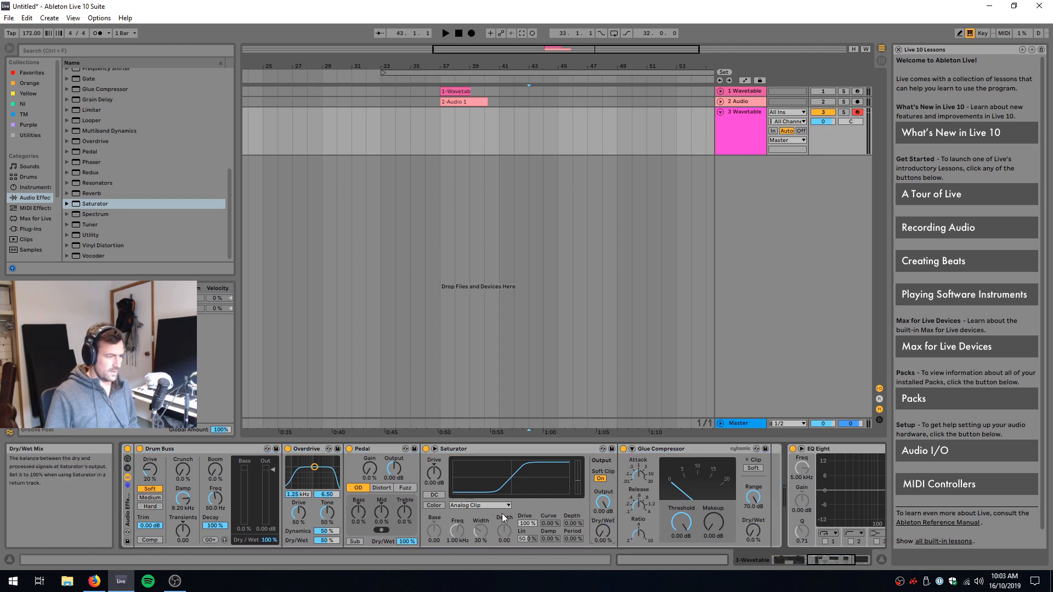
pyautogui.moveTo(406, 541); pyautogui.dragTo(406, 582)
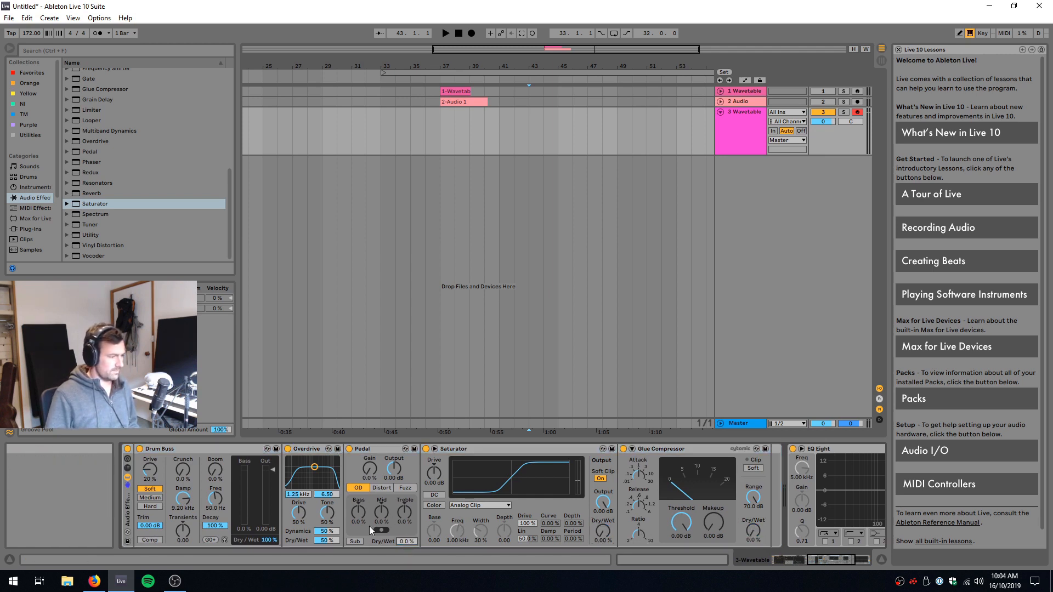
pyautogui.moveTo(325, 540); pyautogui.dragTo(325, 570)
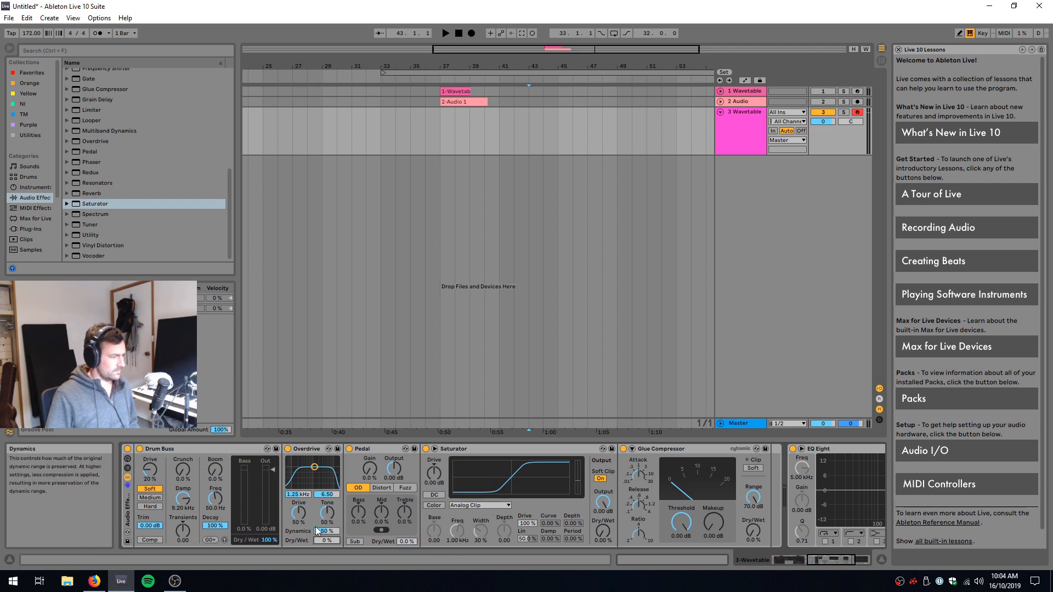
pyautogui.moveTo(152, 480); pyautogui.dragTo(152, 516)
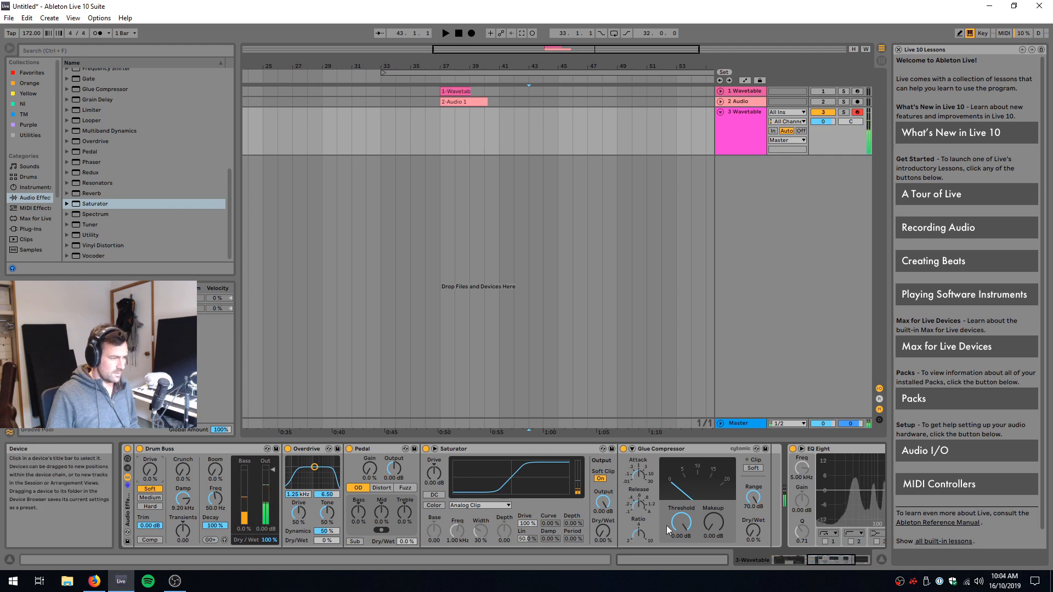
# - Set Wavetable's Env 2 attack to 65.4 ms and raise its peak slightly
pyautogui.moveTo(822, 560); pyautogui.dragTo(804, 560)
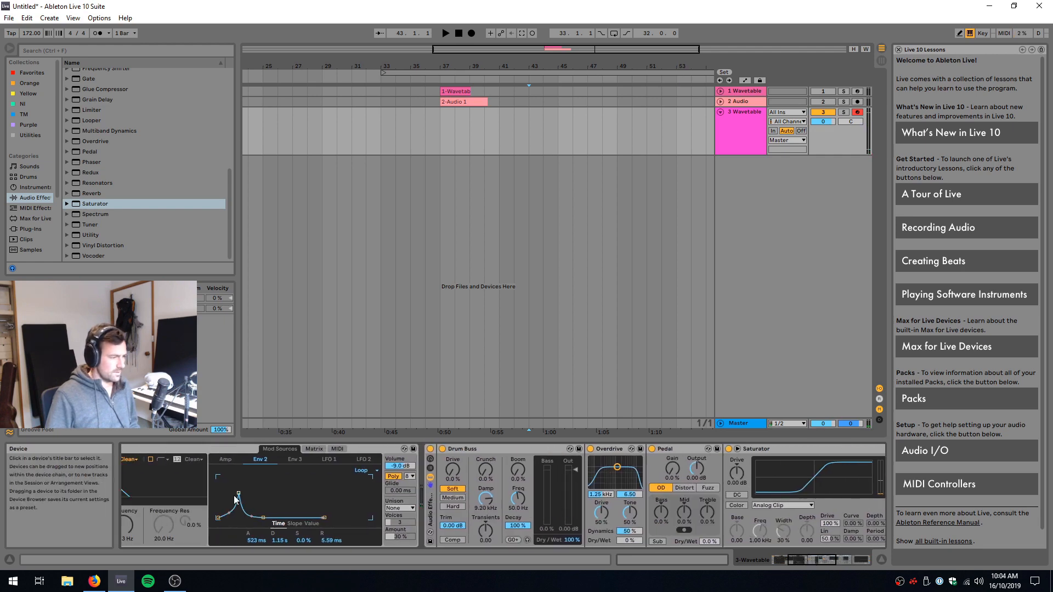
pyautogui.moveTo(238, 495)
pyautogui.mouseDown()
pyautogui.moveTo(238, 480)
pyautogui.moveTo(251, 503)
pyautogui.moveTo(225, 486)
pyautogui.moveTo(243, 511)
pyautogui.mouseUp()
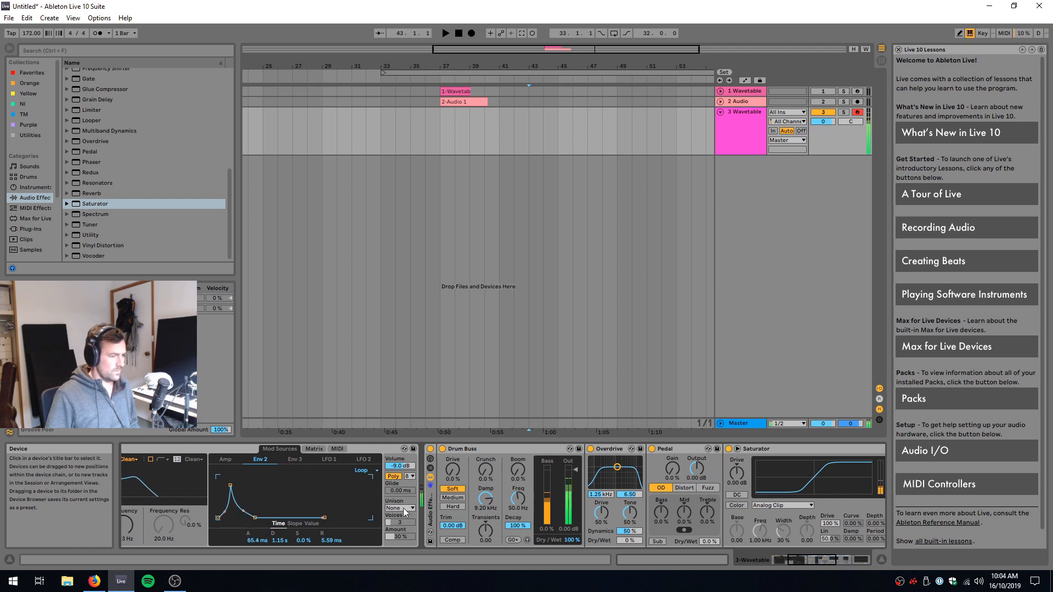
# - Set Drum Buss to Hard distortion with 50% Drive, 20.0 kHz Damp and 23% Dry/Wet, and compare the rack bypassed and active
pyautogui.moveTo(452, 470); pyautogui.dragTo(453, 455)
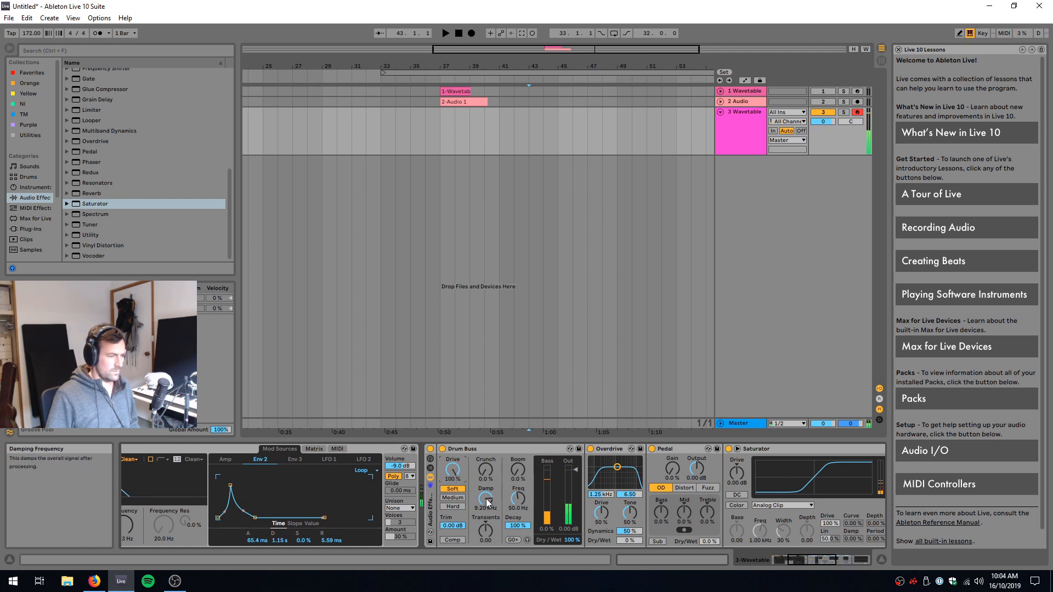
pyautogui.moveTo(487, 501); pyautogui.dragTo(487, 483)
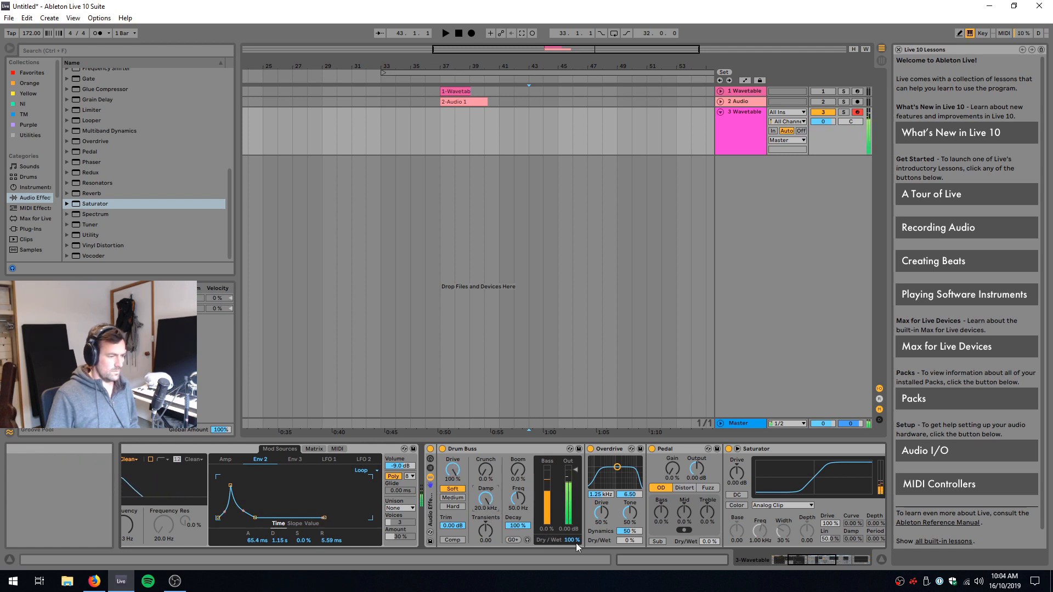
pyautogui.moveTo(576, 543); pyautogui.dragTo(571, 516)
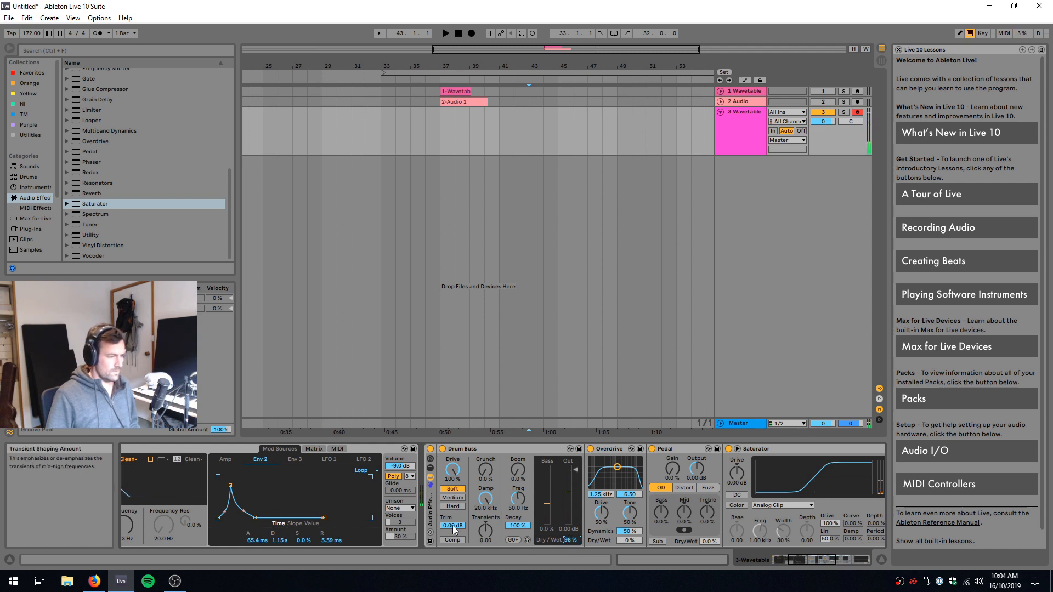
pyautogui.click(455, 489)
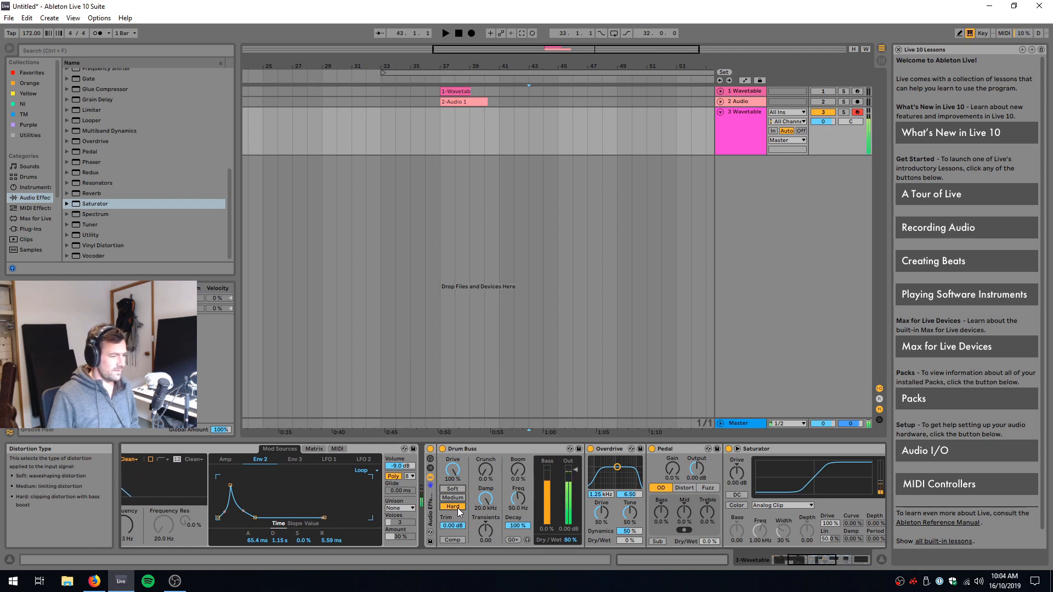
pyautogui.moveTo(571, 540); pyautogui.dragTo(570, 551)
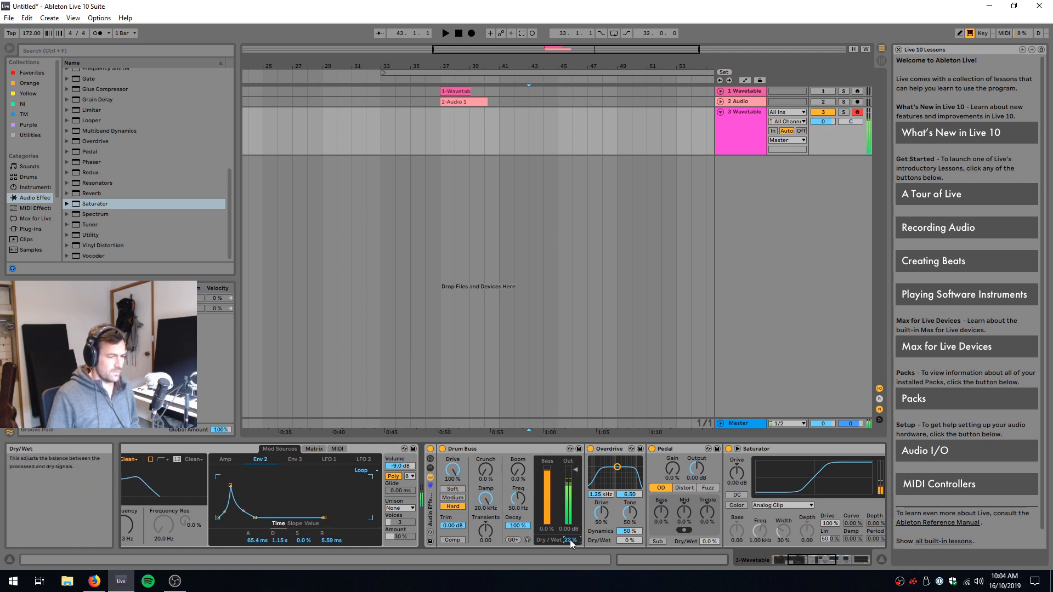
pyautogui.moveTo(453, 470); pyautogui.dragTo(452, 497)
pyautogui.click(431, 449)
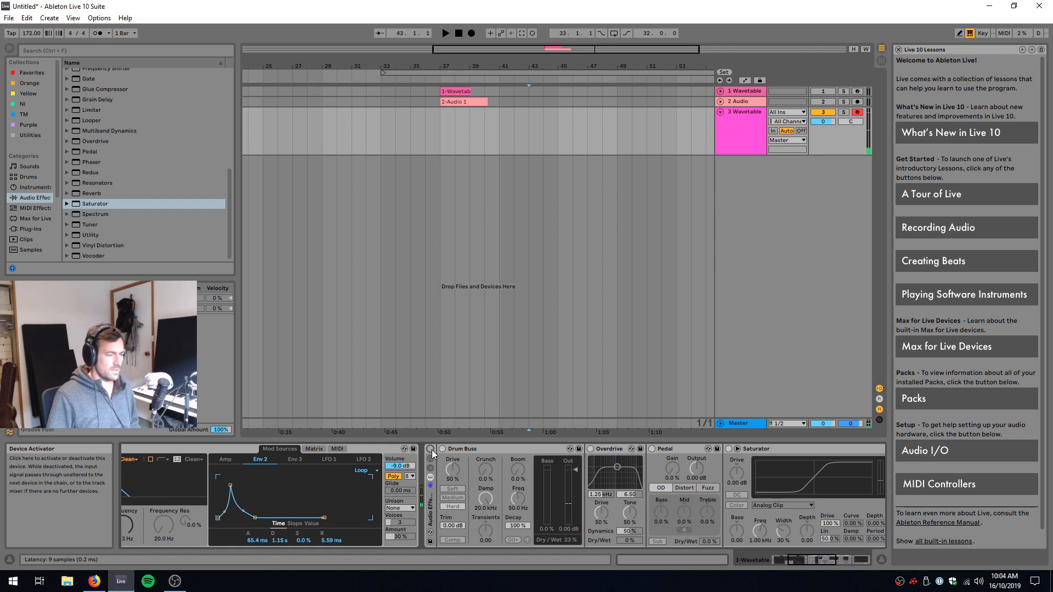
pyautogui.click(431, 449)
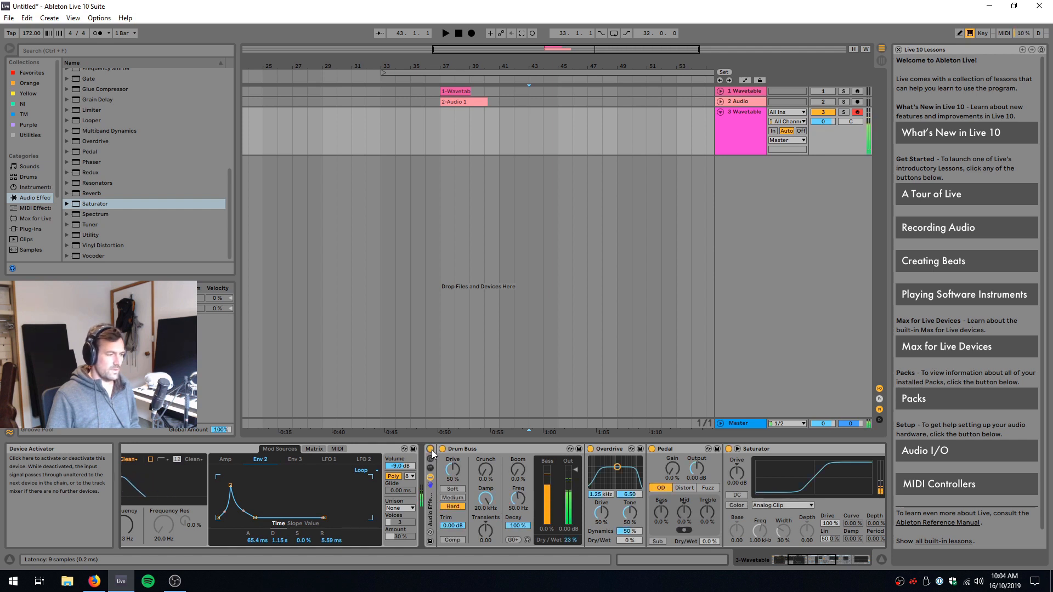
# - Set Overdrive's band-pass to 2.91 kHz with 3.16 bandwidth, Drive to 23%, Dynamics to 100% and Dry/Wet to 52%
pyautogui.moveTo(617, 467); pyautogui.dragTo(623, 477)
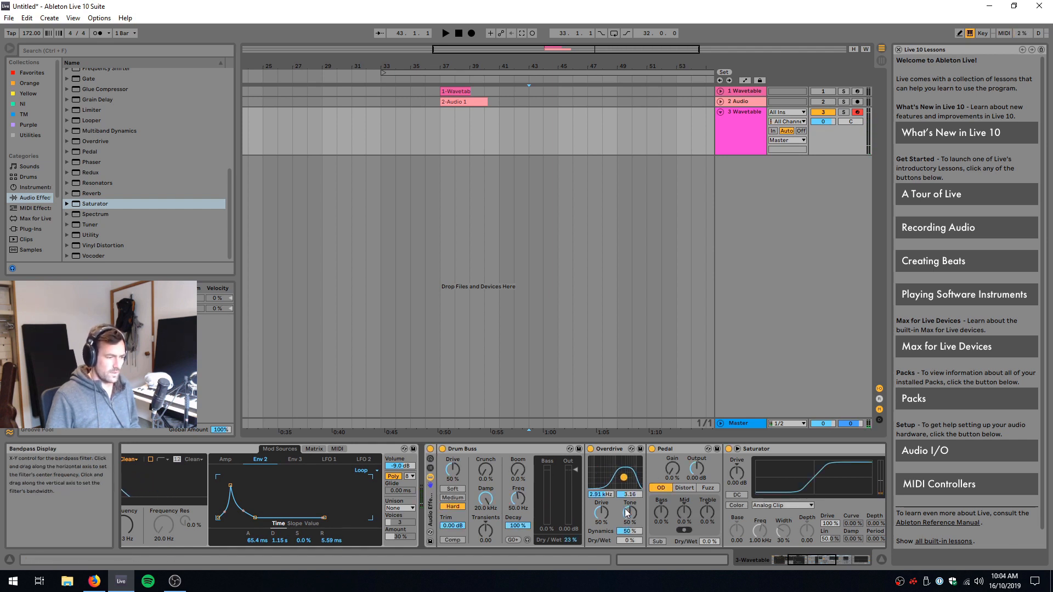
pyautogui.moveTo(627, 540); pyautogui.dragTo(627, 533)
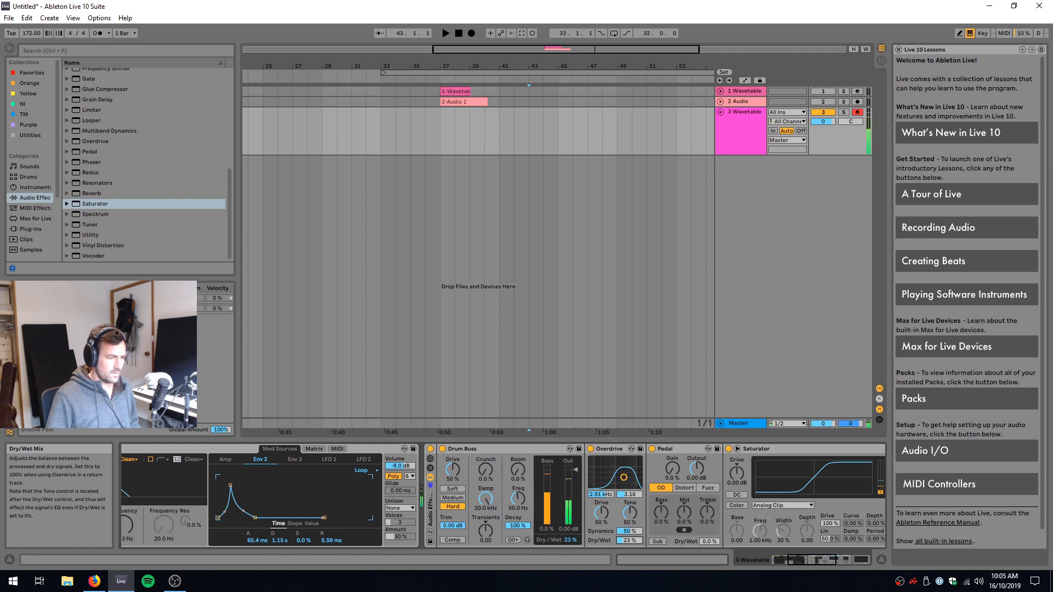
pyautogui.moveTo(601, 513); pyautogui.dragTo(629, 504)
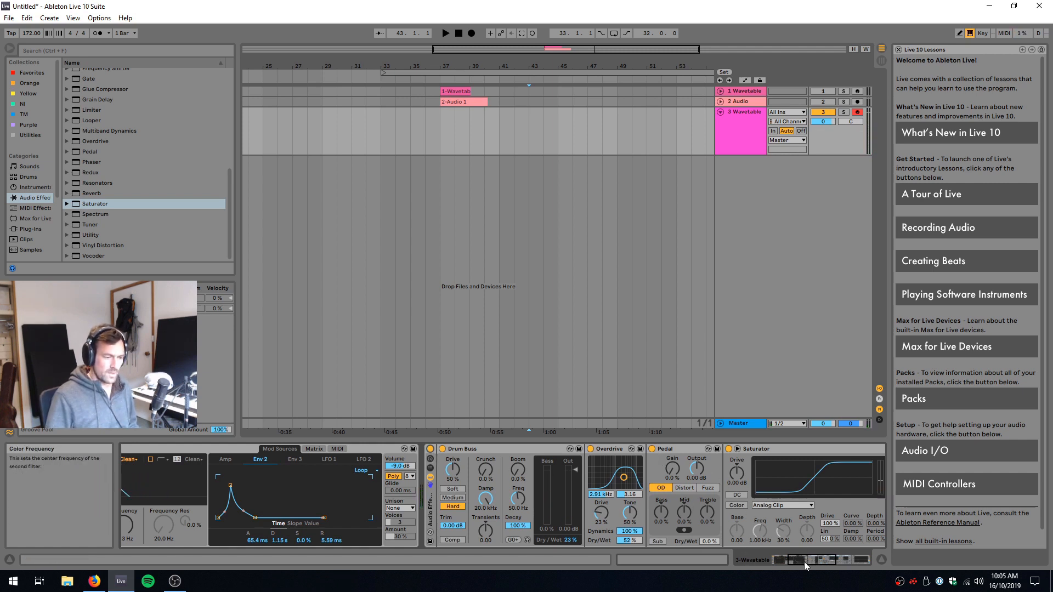
# - Switch Pedal to Fuzz and set its Mid to 33%, Treble to 100% and Dry/Wet to 16%
pyautogui.moveTo(804, 561); pyautogui.dragTo(821, 563)
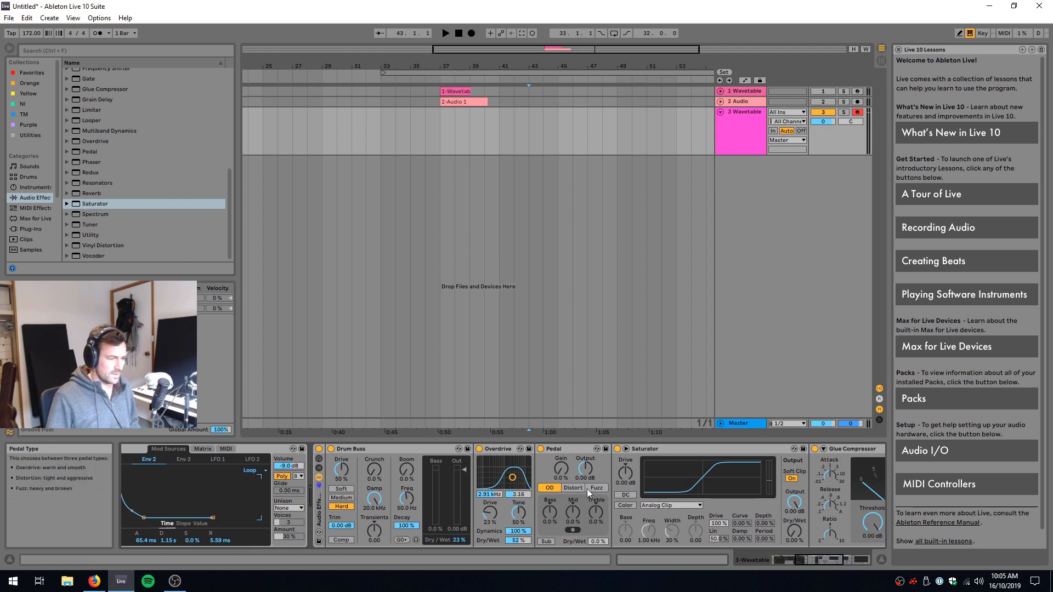
pyautogui.click(597, 487)
pyautogui.moveTo(590, 514); pyautogui.dragTo(593, 514)
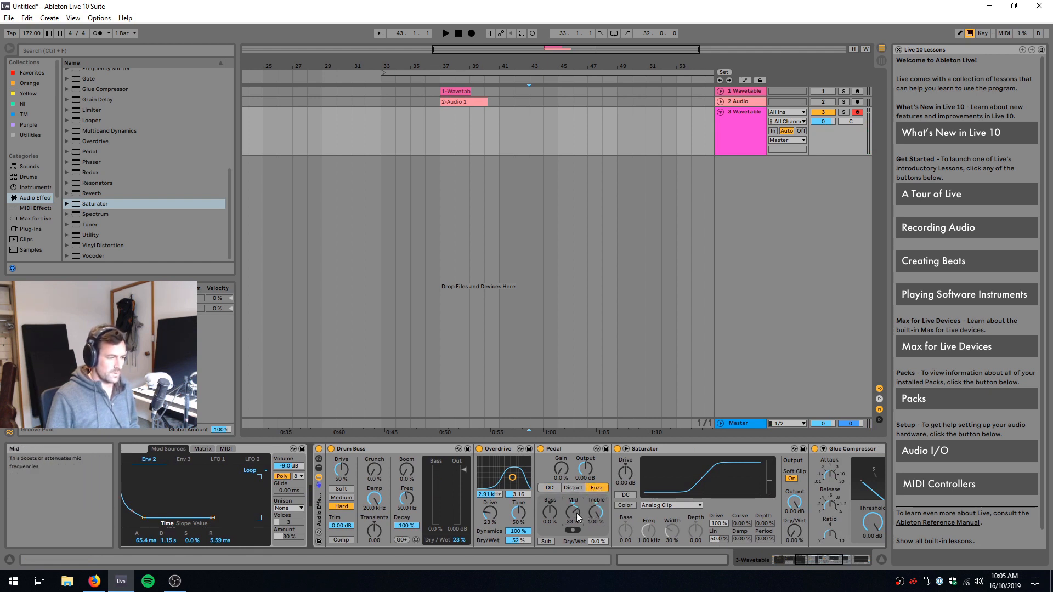
pyautogui.moveTo(596, 544); pyautogui.dragTo(596, 539)
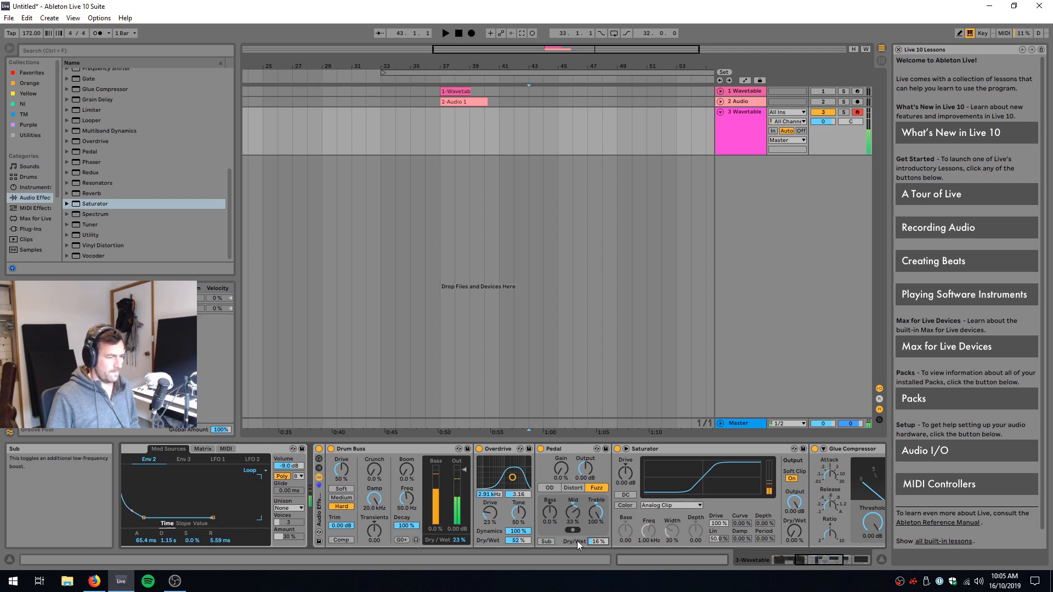
# - Set Pedal's Gain to 12%, Treble to 62% and Dry/Wet to 13%
pyautogui.moveTo(561, 481)
pyautogui.mouseDown()
pyautogui.moveTo(560, 458)
pyautogui.moveTo(560, 471)
pyautogui.mouseUp()
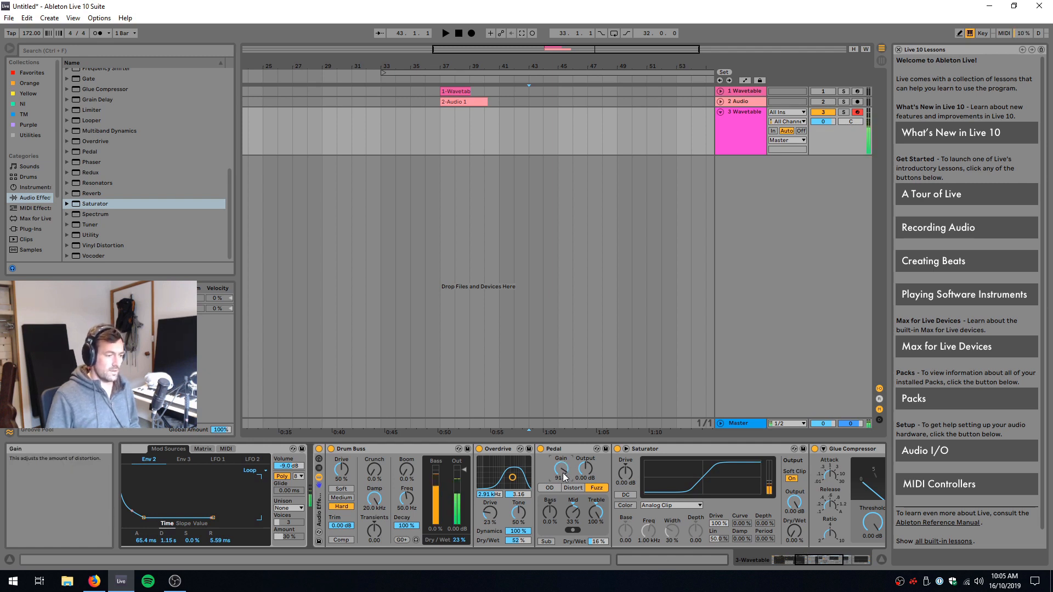
pyautogui.moveTo(563, 472); pyautogui.dragTo(562, 510)
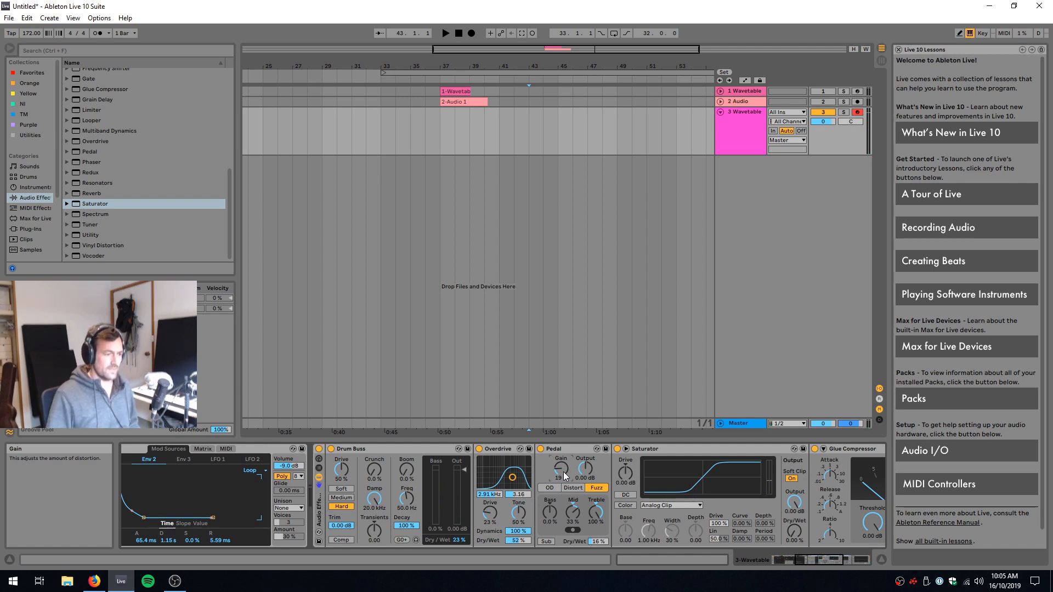
pyautogui.moveTo(570, 473); pyautogui.dragTo(561, 475)
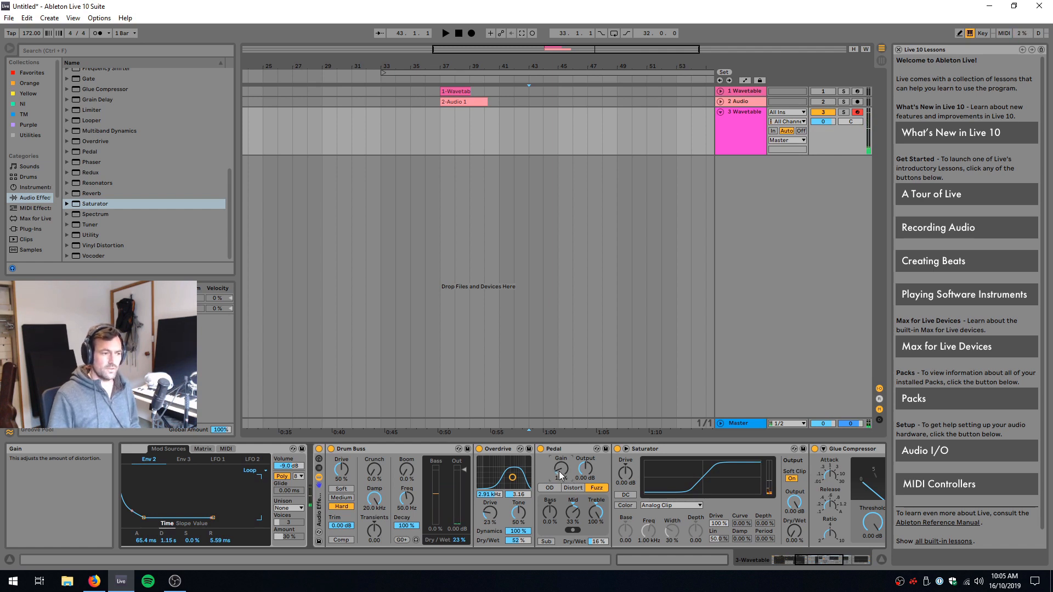
pyautogui.moveTo(596, 512); pyautogui.dragTo(596, 527)
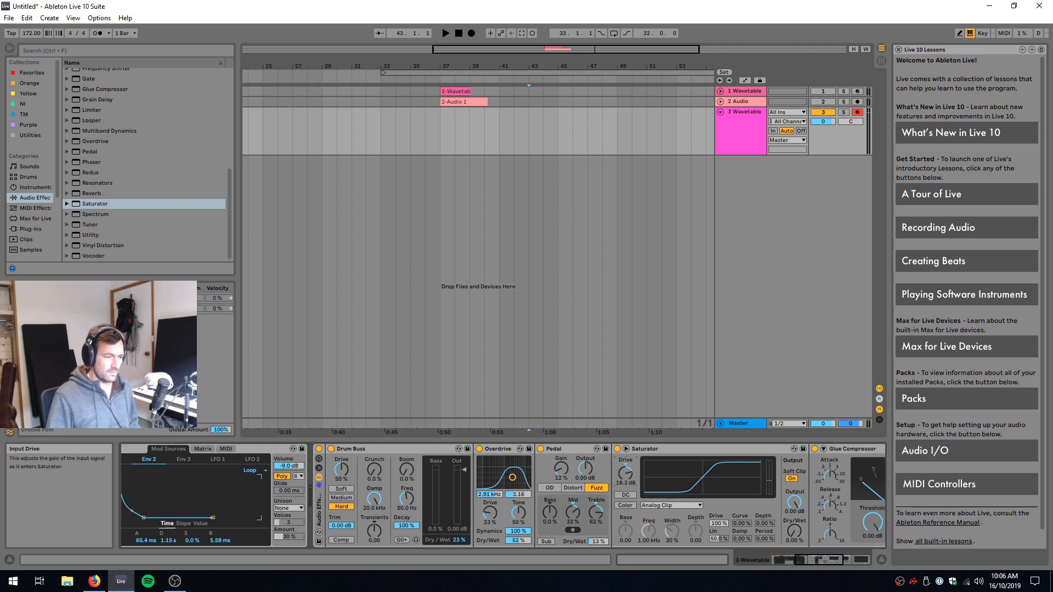
# - Set Saturator to Medium Curve with 18.3 dB Drive, -10.3 dB Output and 18.3% Dry/Wet
pyautogui.moveTo(794, 502); pyautogui.dragTo(794, 528)
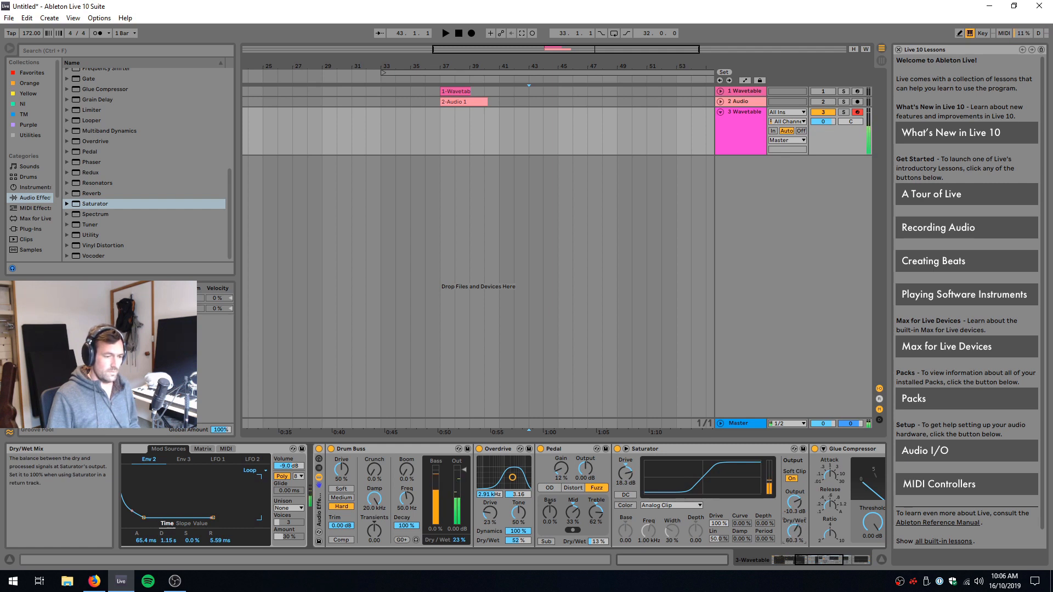
pyautogui.moveTo(794, 528); pyautogui.dragTo(794, 538)
pyautogui.click(670, 505)
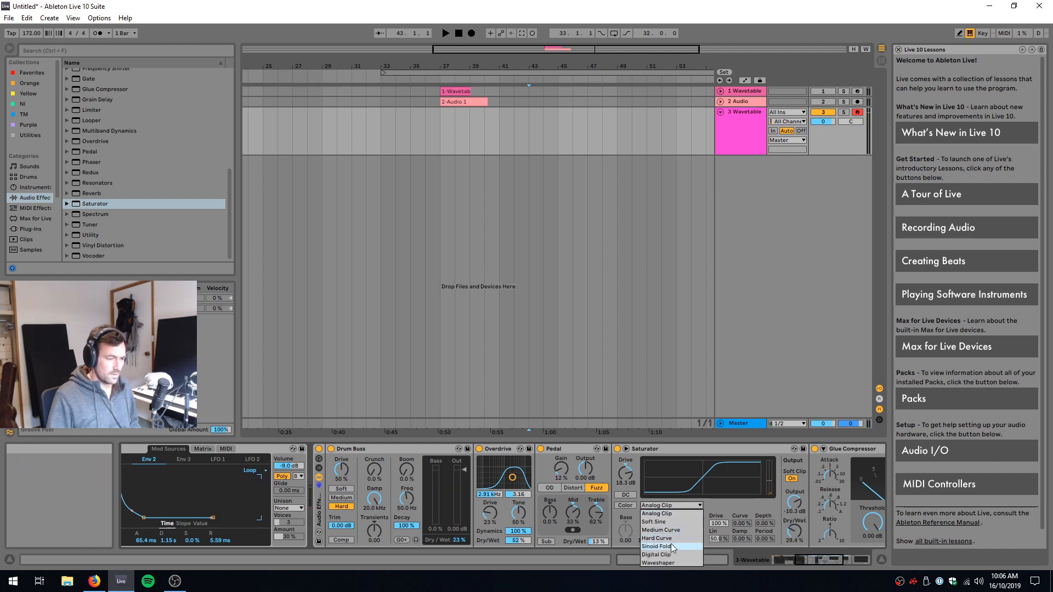
pyautogui.click(671, 539)
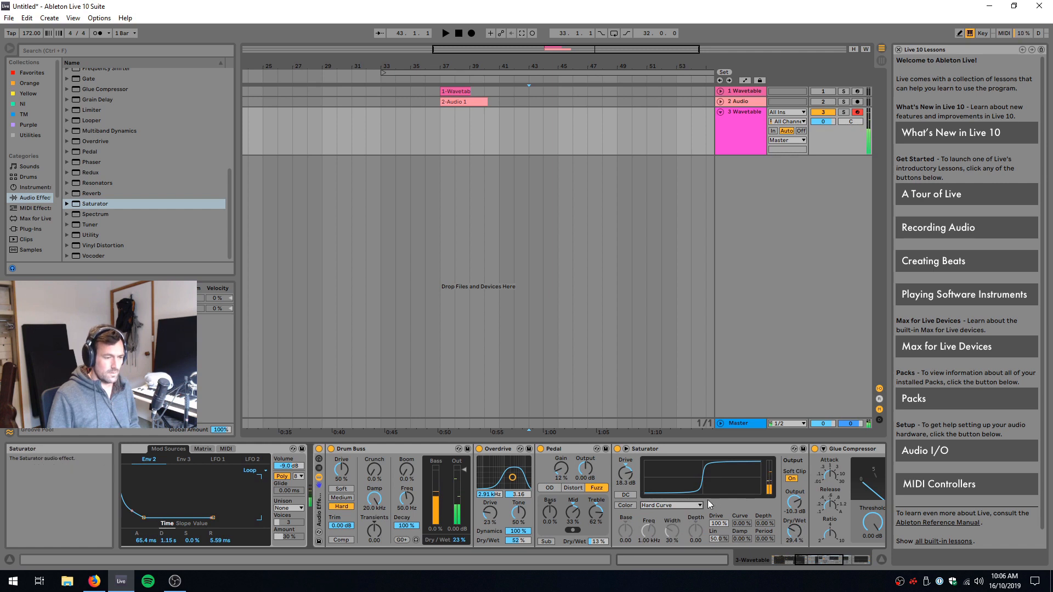
pyautogui.click(674, 505)
pyautogui.click(673, 528)
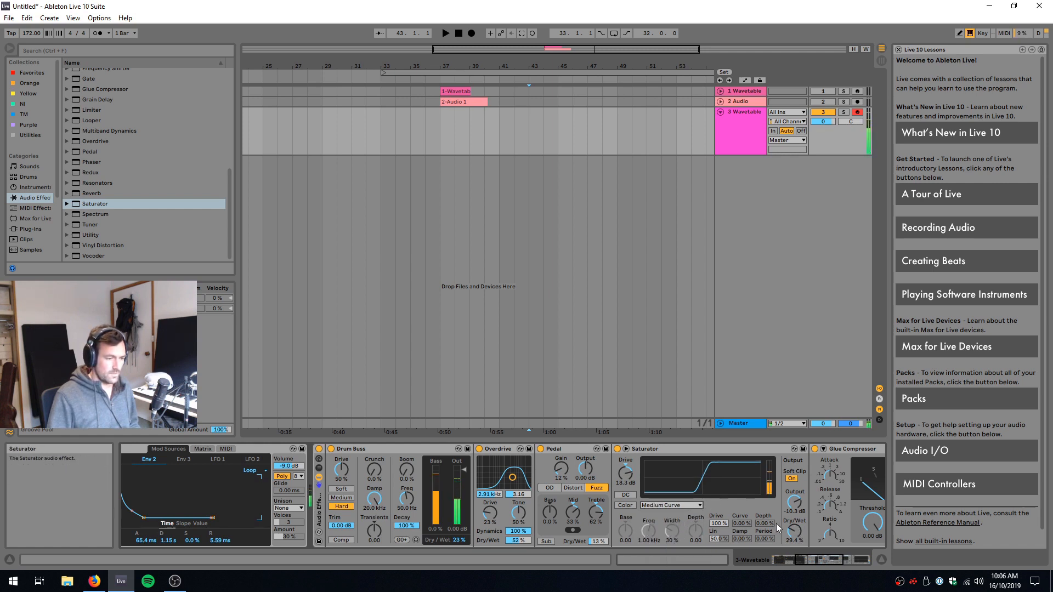
pyautogui.moveTo(793, 530); pyautogui.dragTo(794, 541)
# - Compare the sound with Saturator bypassed and active, and likewise with the whole effect rack
pyautogui.click(617, 449)
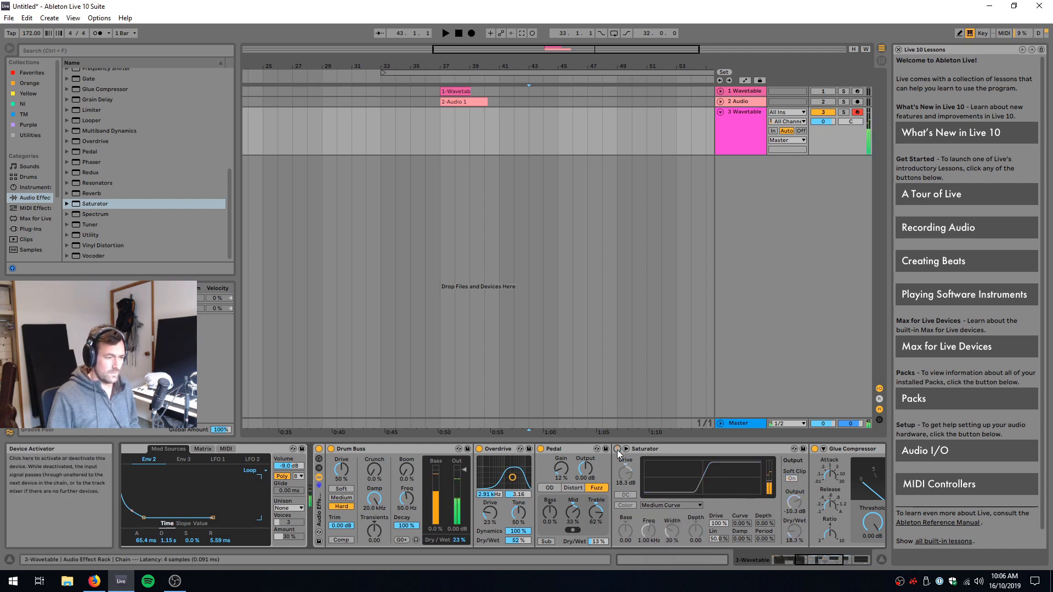
pyautogui.click(617, 449)
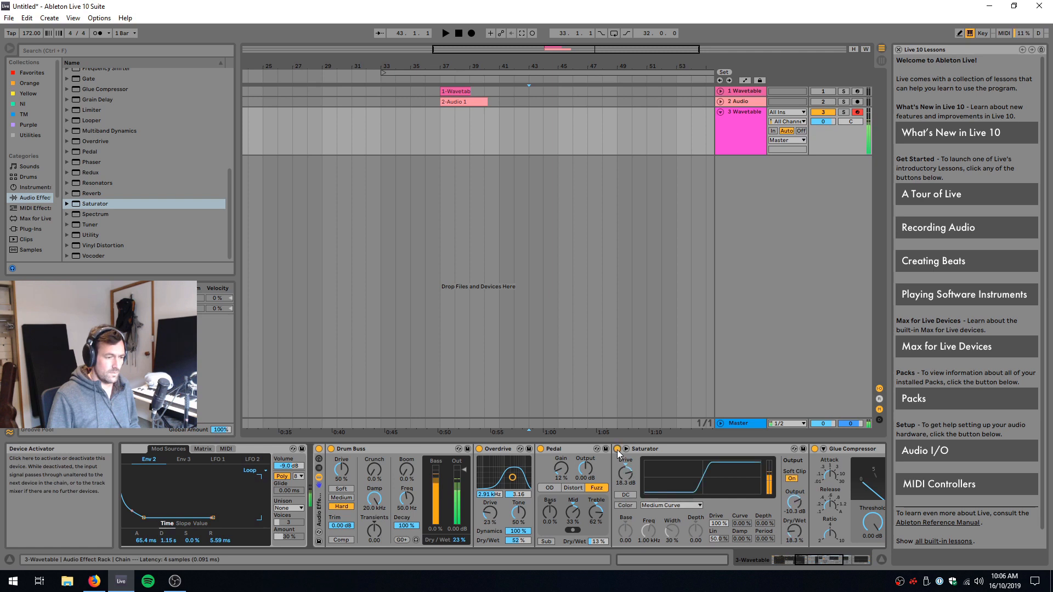
pyautogui.click(319, 449)
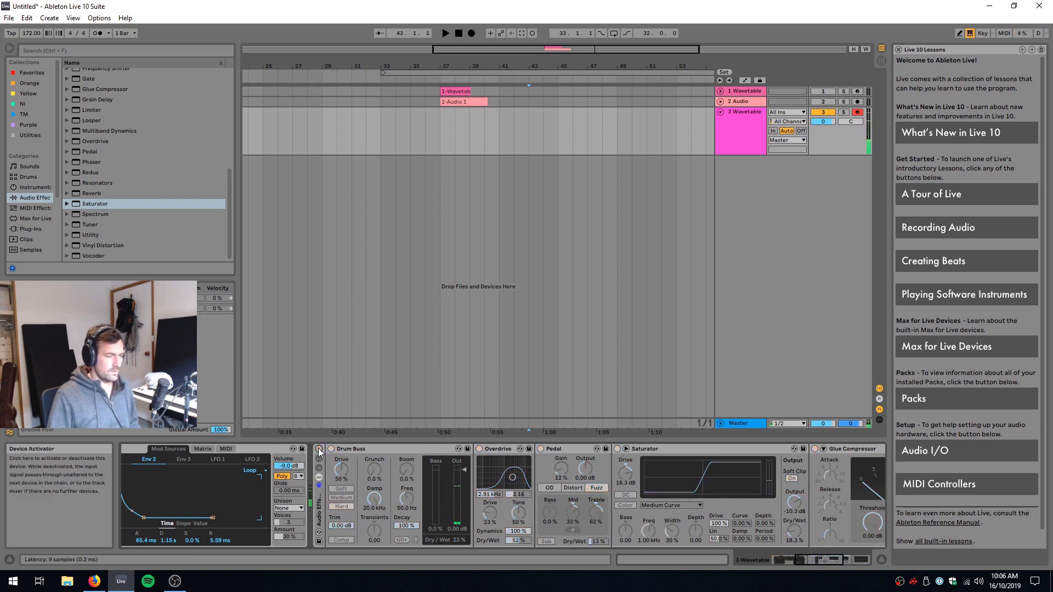
pyautogui.click(319, 450)
# - Set Glue Compressor's Makeup to 20.0 dB and Dry/Wet to 30% with Soft clip on, and compare it bypassed and active
pyautogui.moveTo(829, 562); pyautogui.dragTo(844, 561)
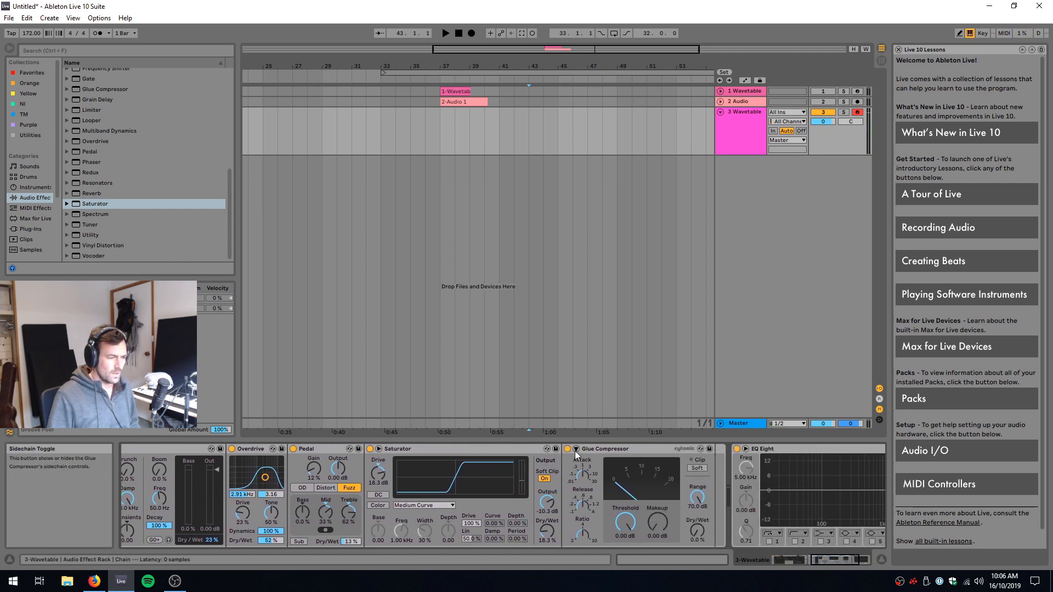
pyautogui.moveTo(661, 509); pyautogui.dragTo(661, 483)
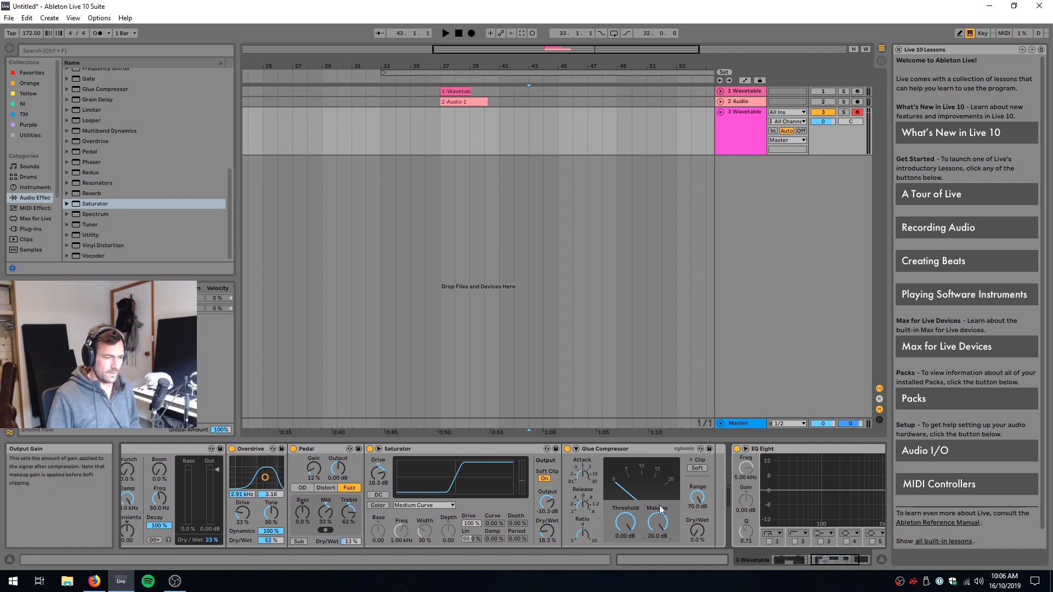
pyautogui.click(697, 468)
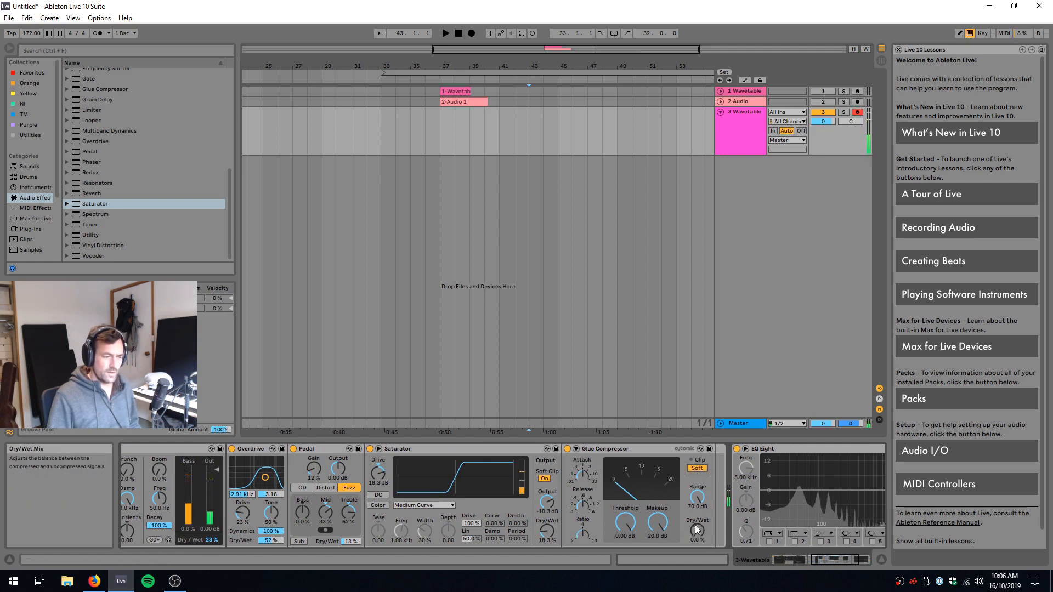
pyautogui.moveTo(696, 530); pyautogui.dragTo(694, 528)
pyautogui.moveTo(697, 531); pyautogui.dragTo(697, 526)
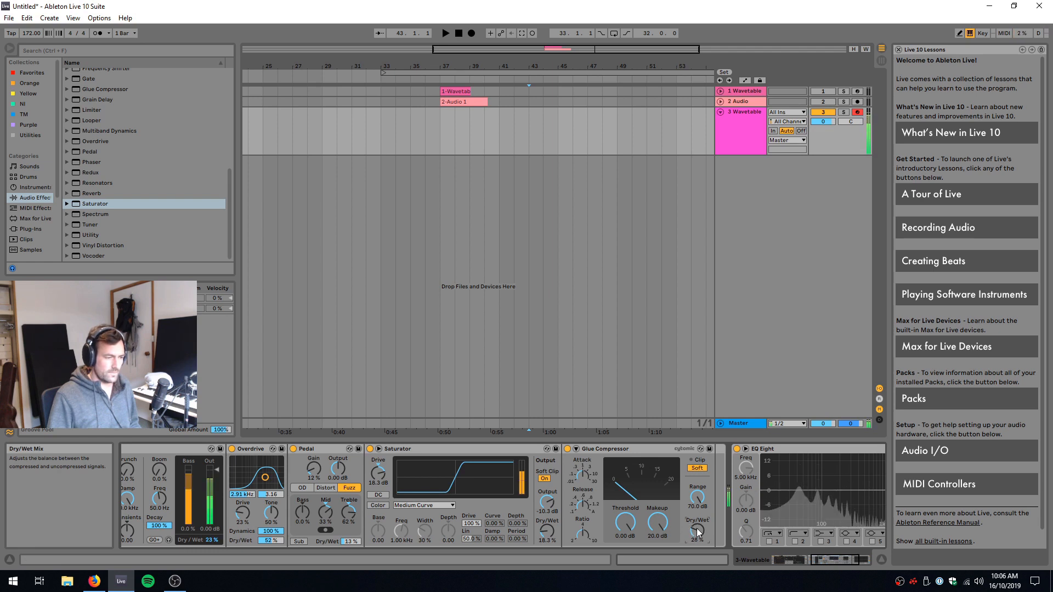
pyautogui.click(590, 449)
pyautogui.click(568, 449)
pyautogui.click(568, 449)
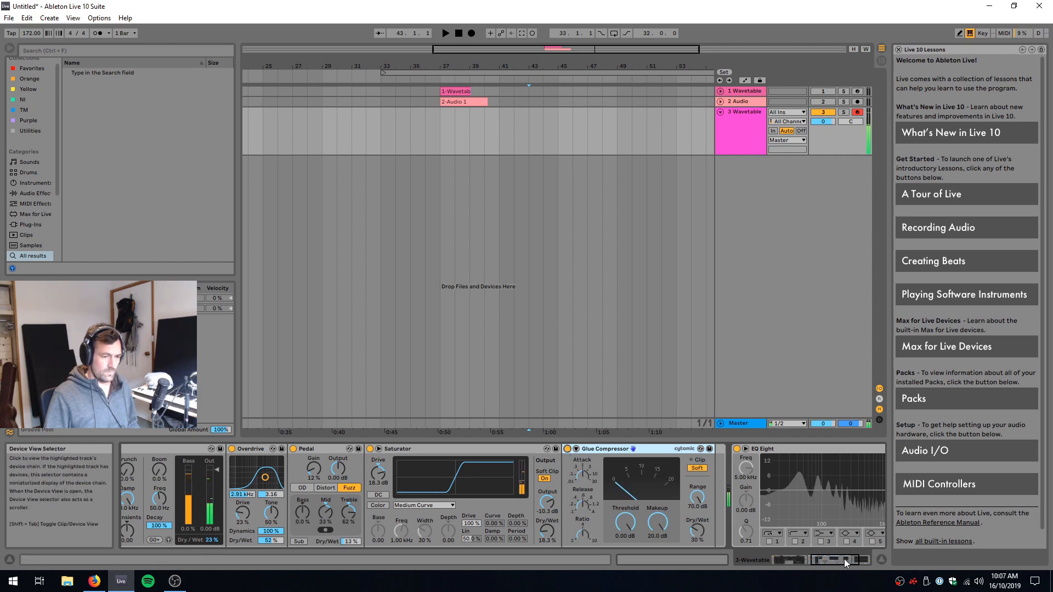
# - Listen to the bass with the entire effect rack bypassed, and reactivate the rack
pyautogui.moveTo(848, 559); pyautogui.dragTo(816, 565)
pyautogui.click(497, 449)
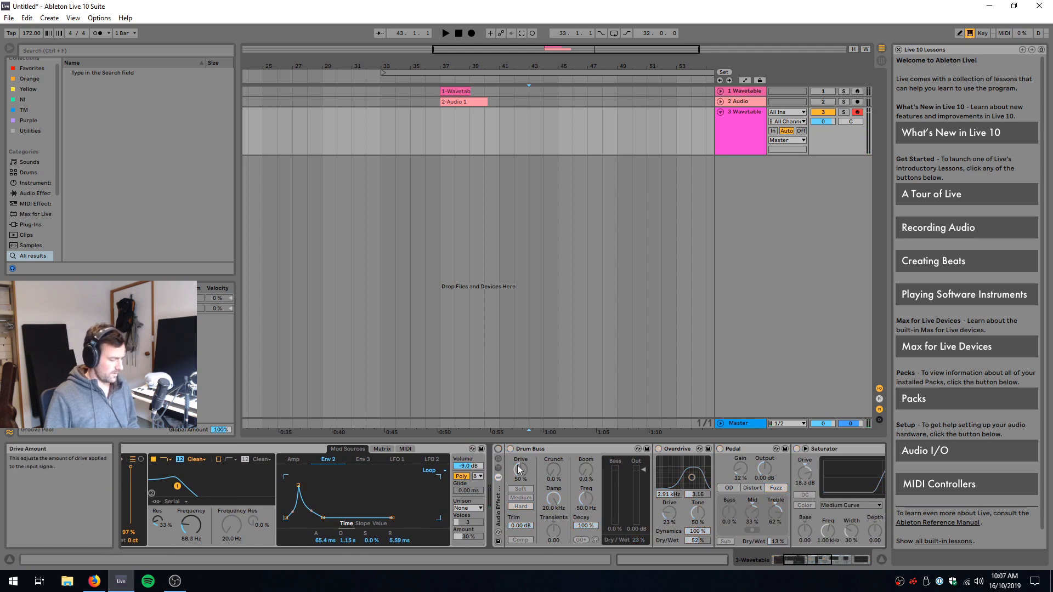
pyautogui.click(498, 450)
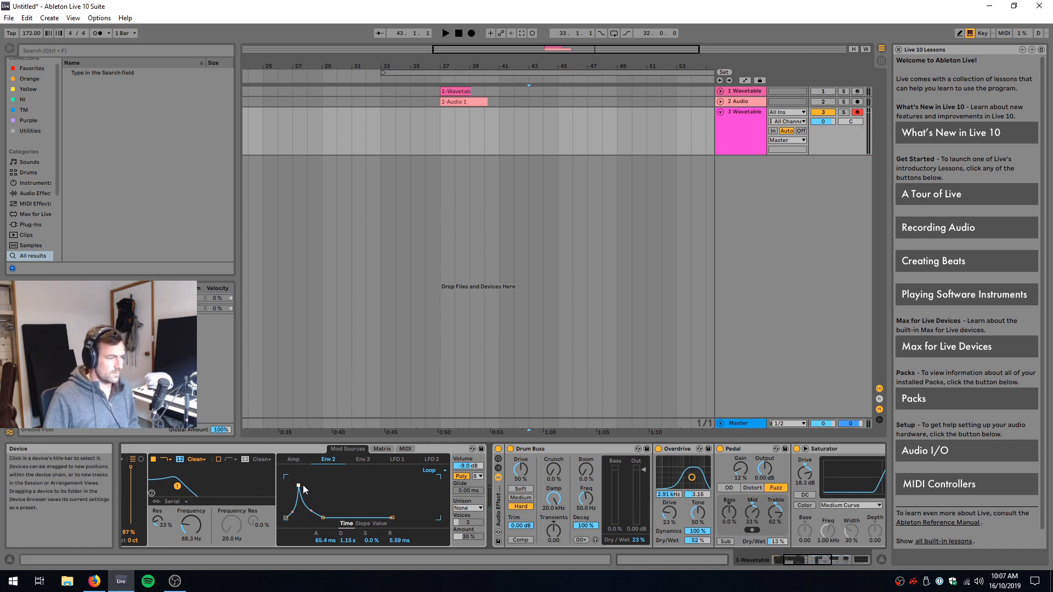
# - Reshape Wavetable's Env 2 with a 789 ms attack and a 259 ms decay
pyautogui.moveTo(299, 486)
pyautogui.mouseDown()
pyautogui.moveTo(310, 490)
pyautogui.moveTo(302, 494)
pyautogui.moveTo(302, 477)
pyautogui.moveTo(310, 486)
pyautogui.mouseUp()
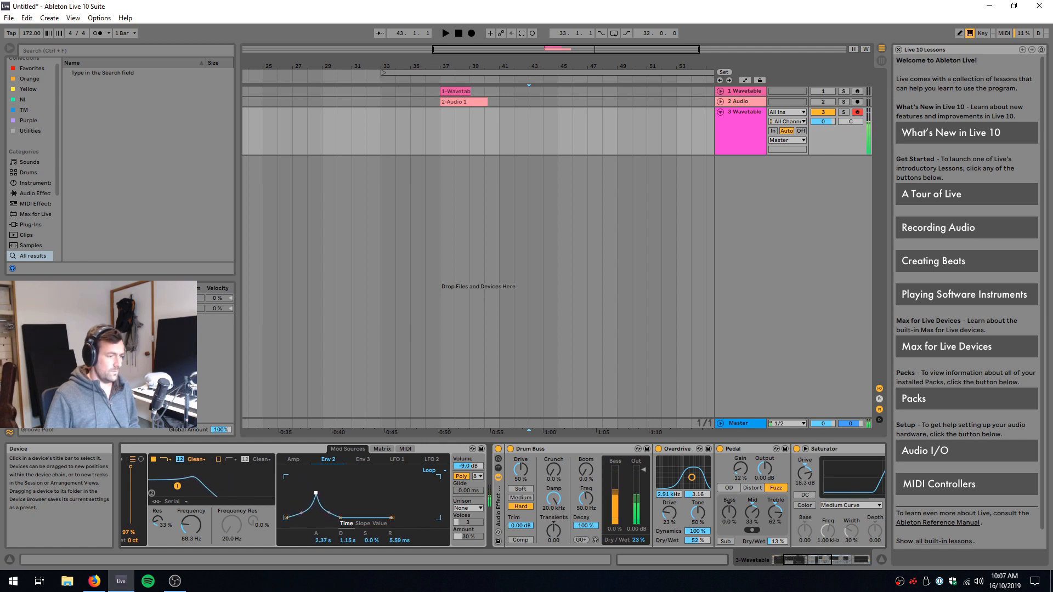
pyautogui.moveTo(316, 493); pyautogui.dragTo(298, 483)
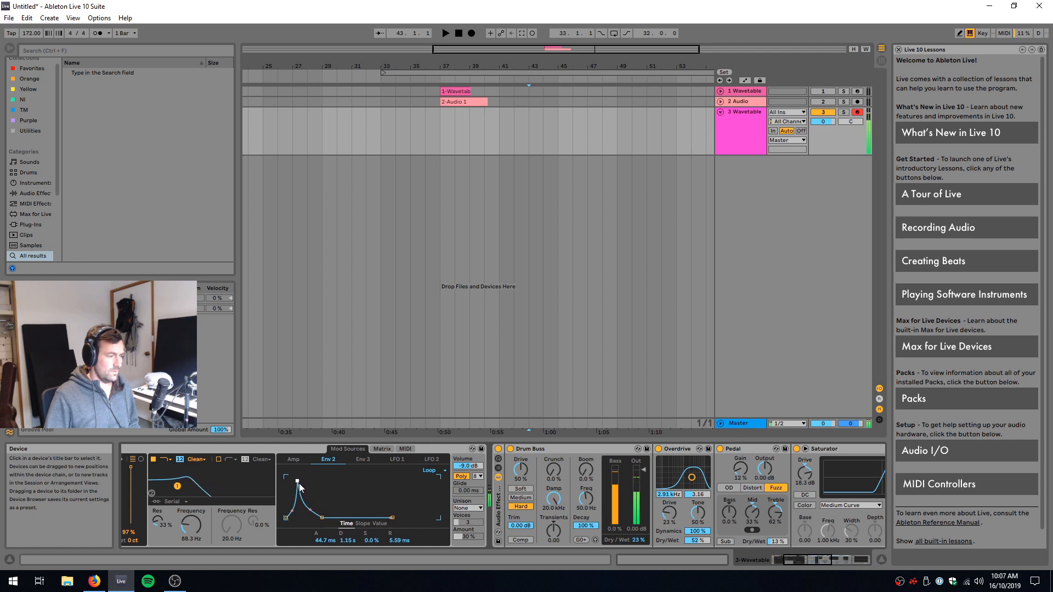
pyautogui.moveTo(321, 518); pyautogui.dragTo(317, 518)
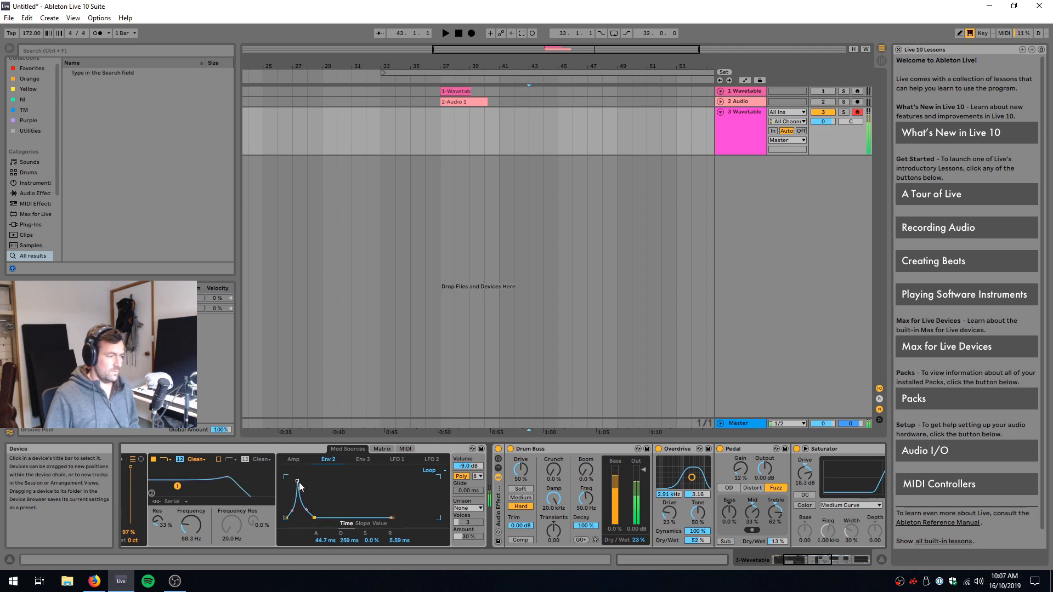
pyautogui.moveTo(298, 482); pyautogui.dragTo(310, 482)
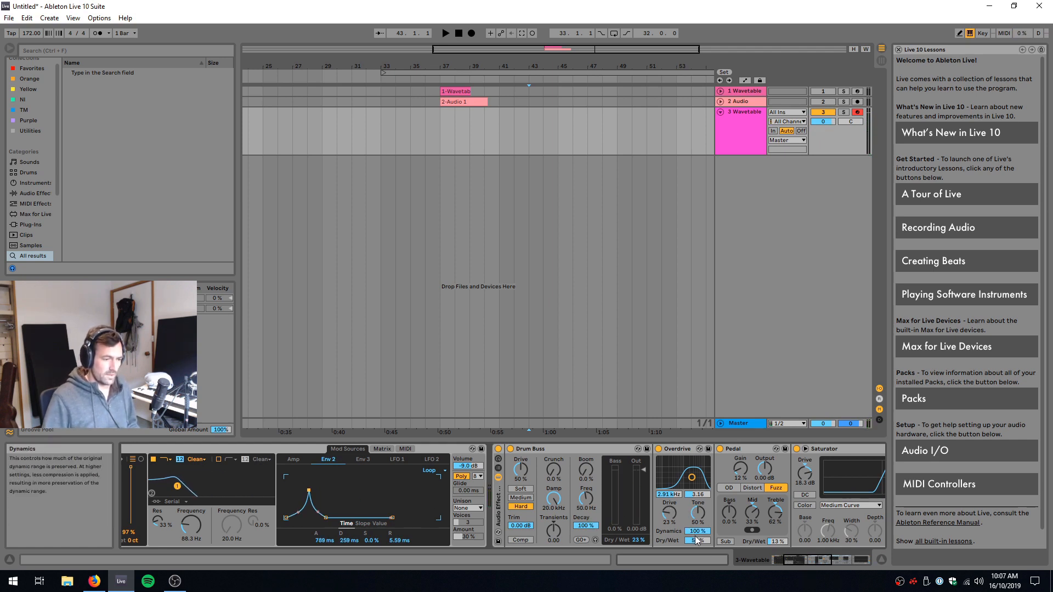
# - Lower Dry/Wet to 26% on Overdrive, about 8.73% on Saturator and 19% on Glue Compressor
pyautogui.moveTo(695, 540); pyautogui.dragTo(695, 547)
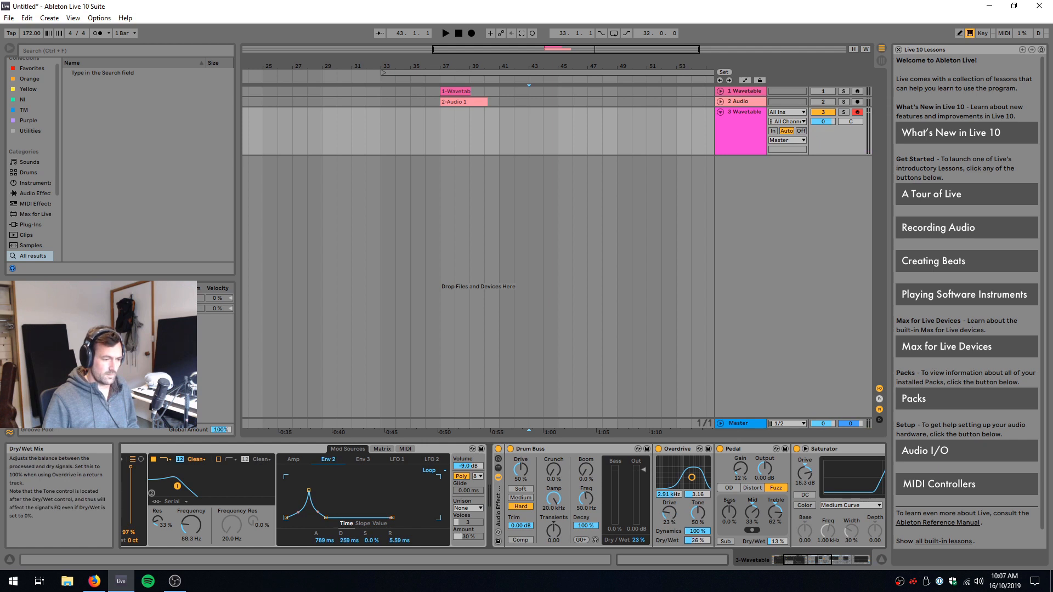
pyautogui.click(819, 562)
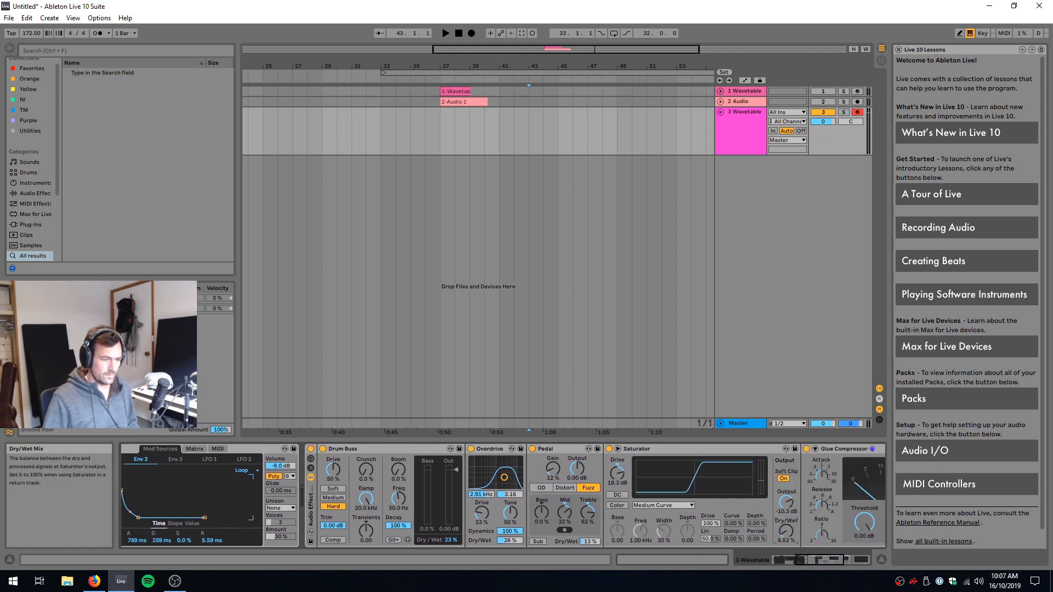
pyautogui.click(821, 558)
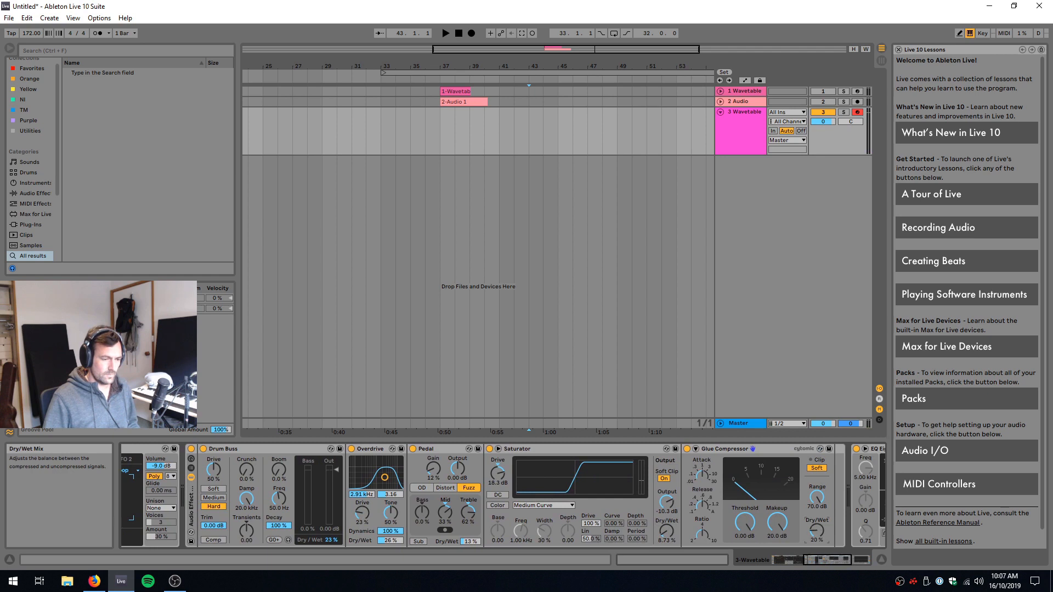
# - Lengthen Wavetable's Env 2 attack to 1.25 s and raise its peak slightly
pyautogui.click(805, 560)
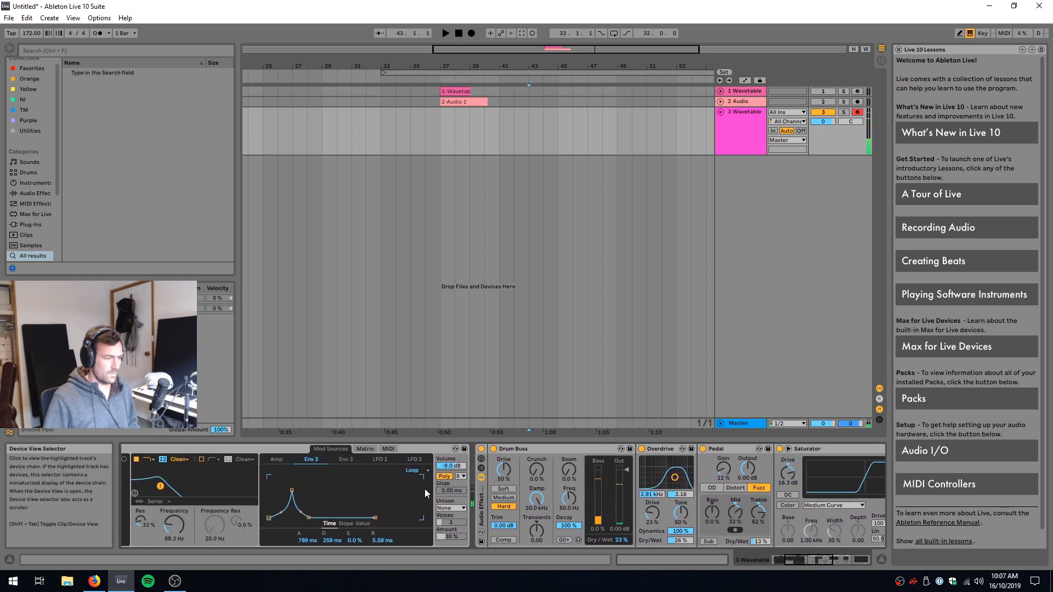
pyautogui.moveTo(291, 490)
pyautogui.mouseDown()
pyautogui.moveTo(281, 497)
pyautogui.moveTo(284, 484)
pyautogui.mouseUp()
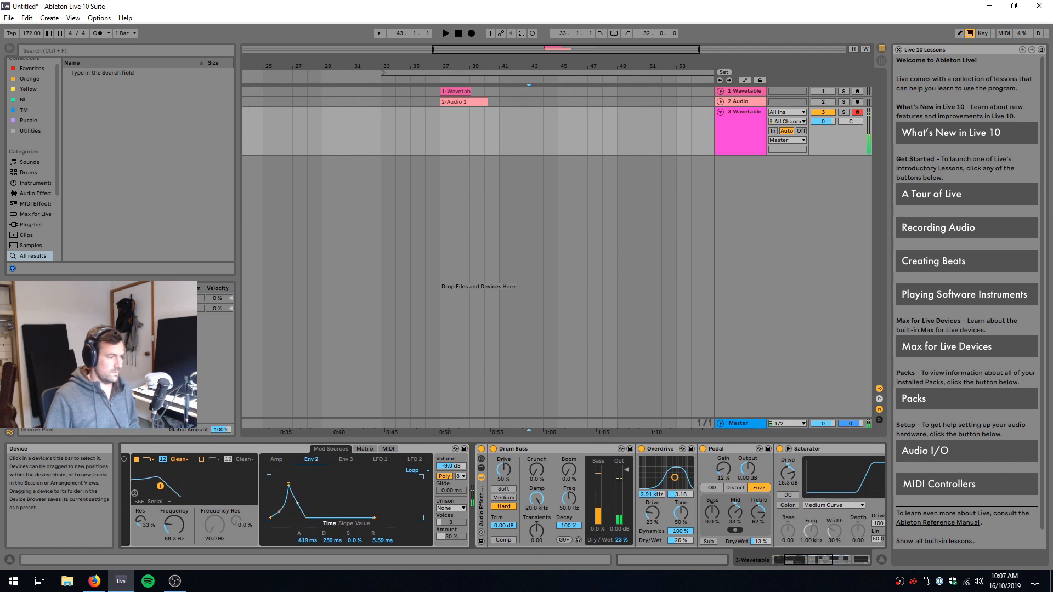
pyautogui.moveTo(284, 487); pyautogui.dragTo(295, 481)
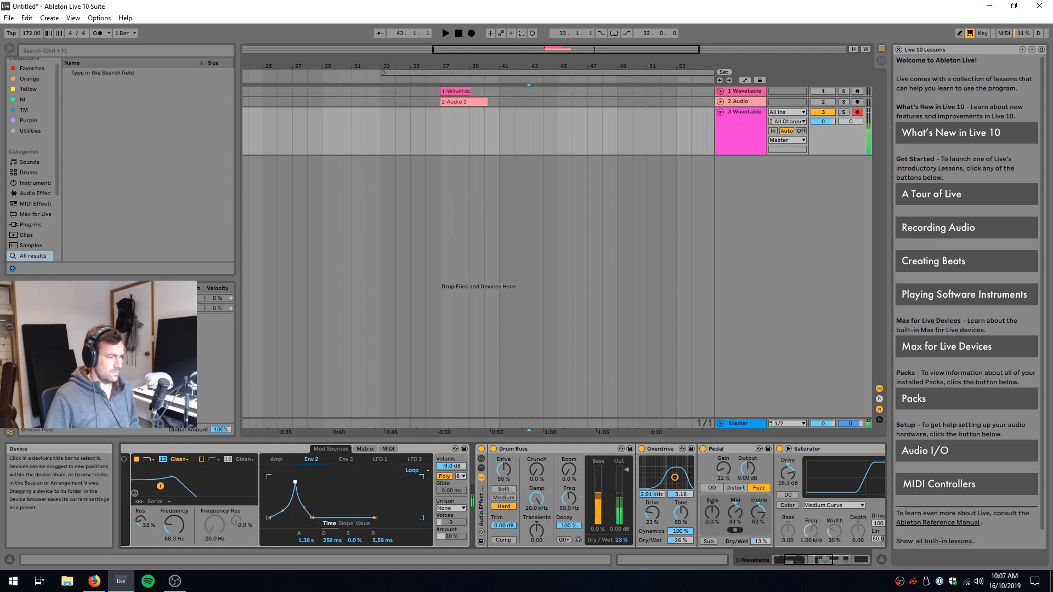
# - Switch Pedal to Distort and compare the bass with the effect rack bypassed and active
pyautogui.click(813, 561)
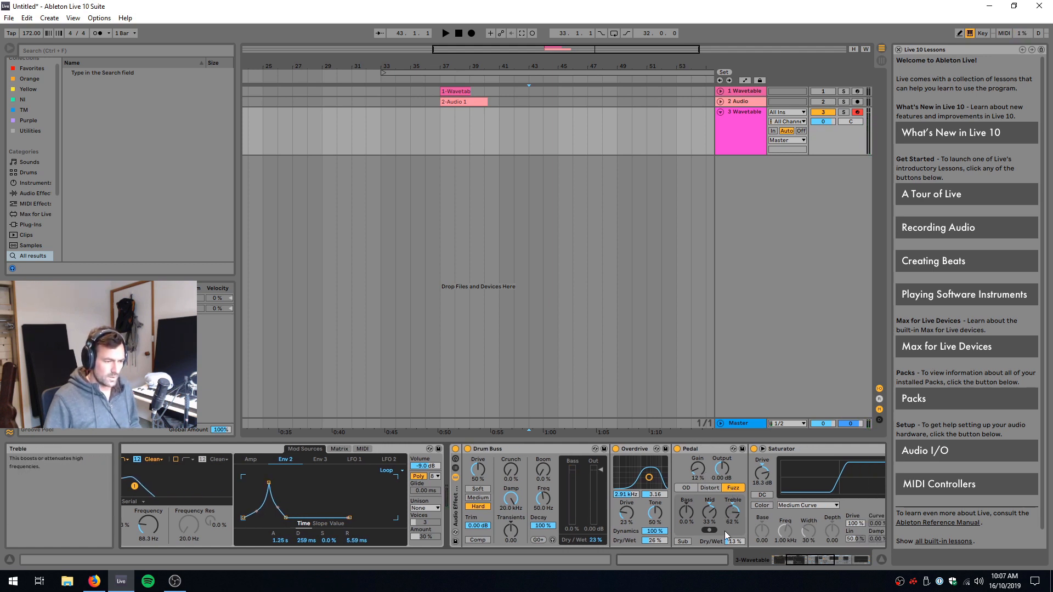
pyautogui.click(712, 486)
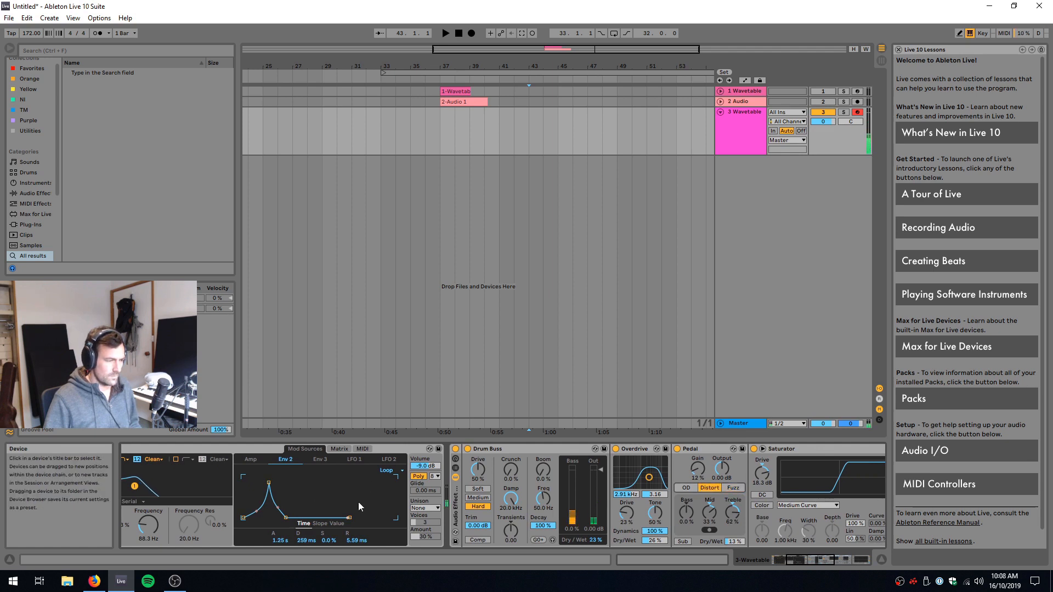
pyautogui.click(455, 450)
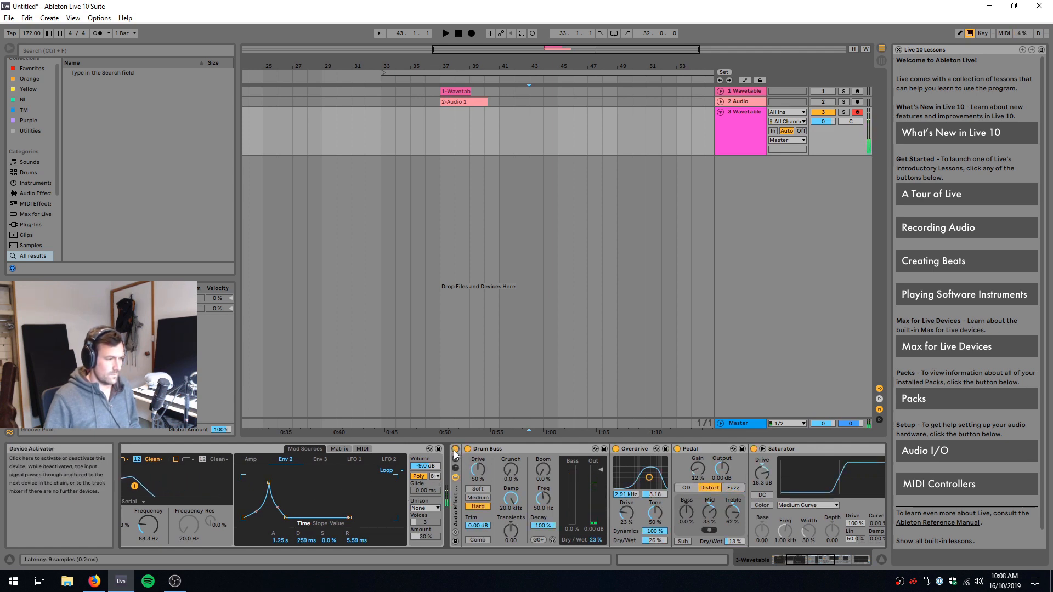
pyautogui.click(456, 451)
# - Group the existing effect rack into an outer Audio Effect Rack and rename its chain Distort
pyautogui.moveTo(817, 565)
pyautogui.mouseDown()
pyautogui.moveTo(855, 564)
pyautogui.moveTo(776, 564)
pyautogui.moveTo(890, 561)
pyautogui.moveTo(826, 556)
pyautogui.mouseUp()
pyautogui.click(362, 510)
pyautogui.click(284, 450)
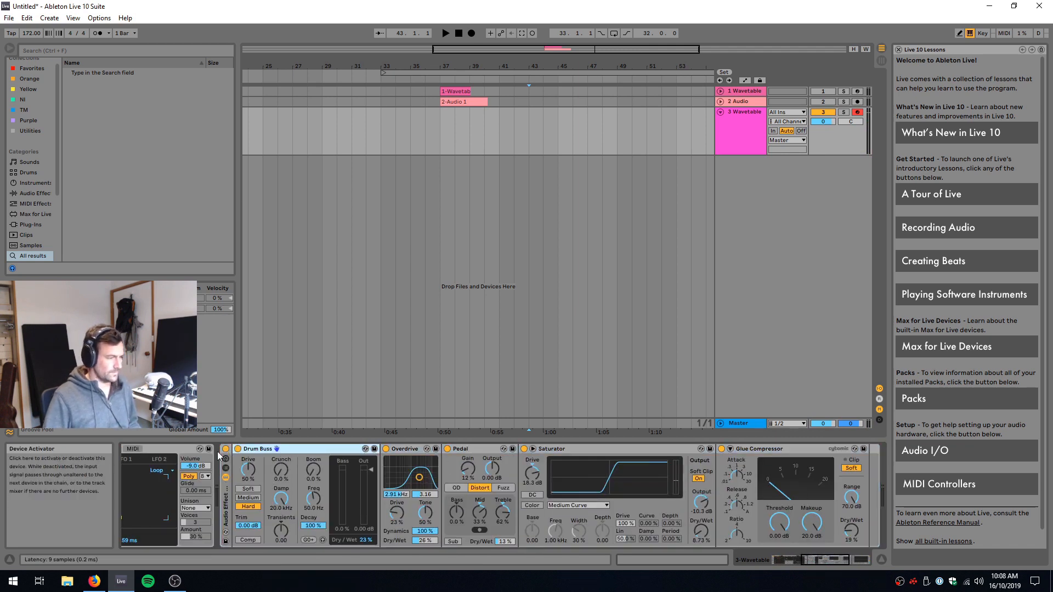
pyautogui.click(225, 480)
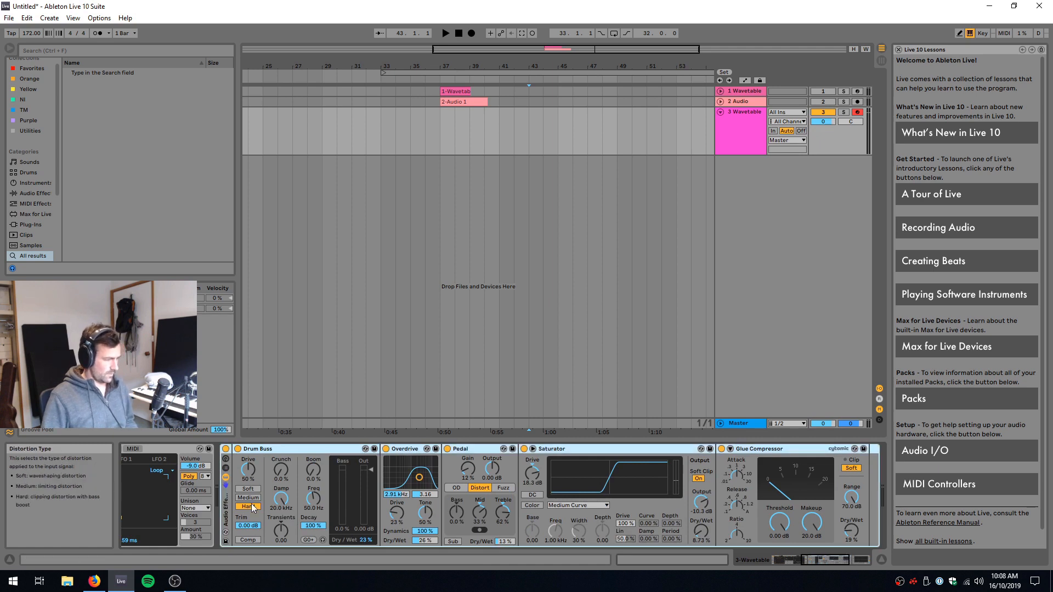
pyautogui.click(225, 468)
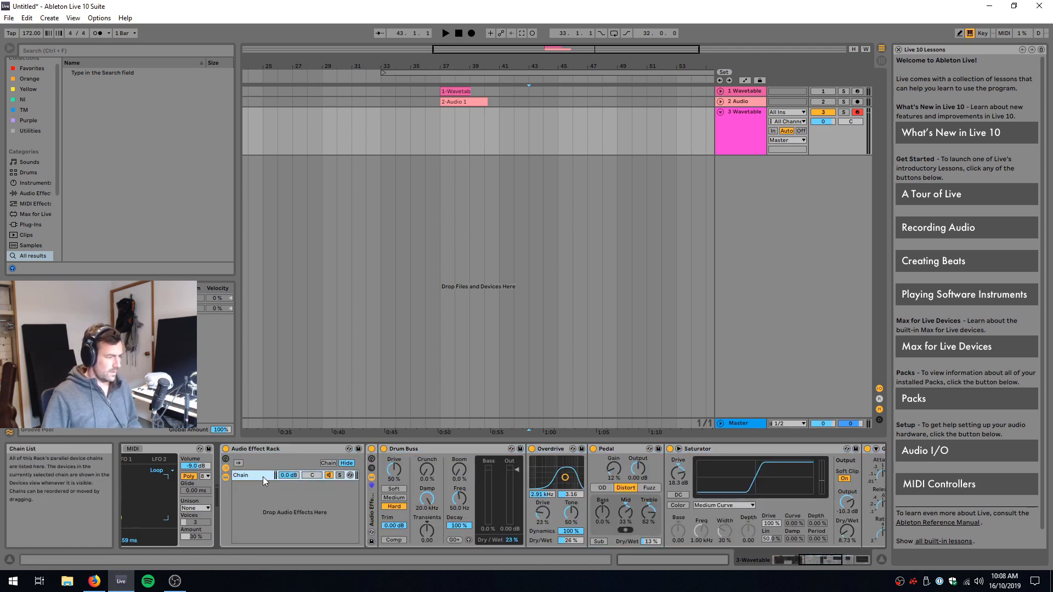
pyautogui.write('Distort')
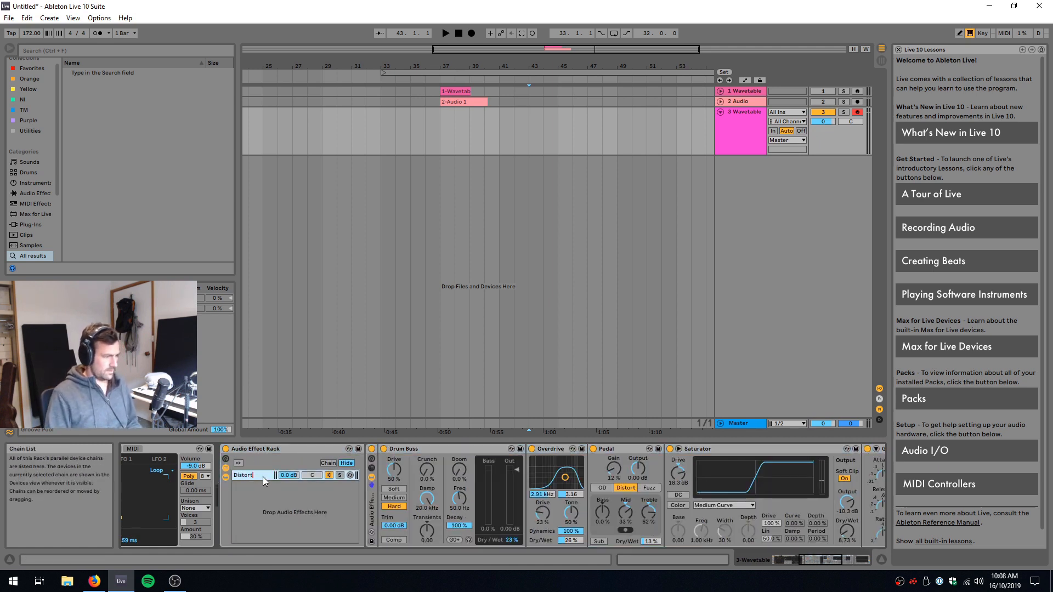
pyautogui.press('Return')
# - Create a second chain in the outer rack and name it Sub
pyautogui.rightClick(265, 508)
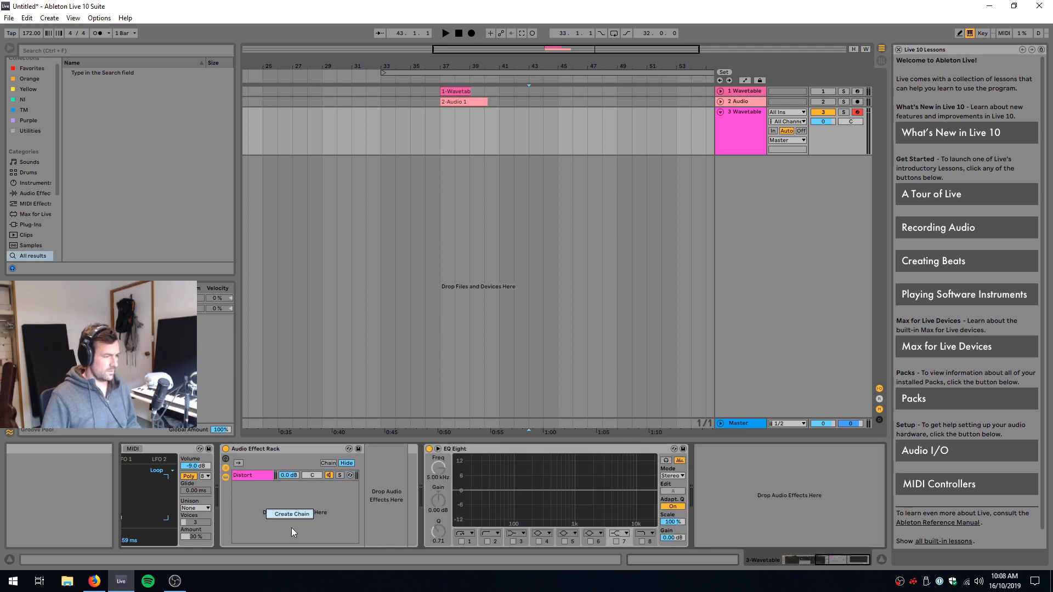
pyautogui.click(292, 515)
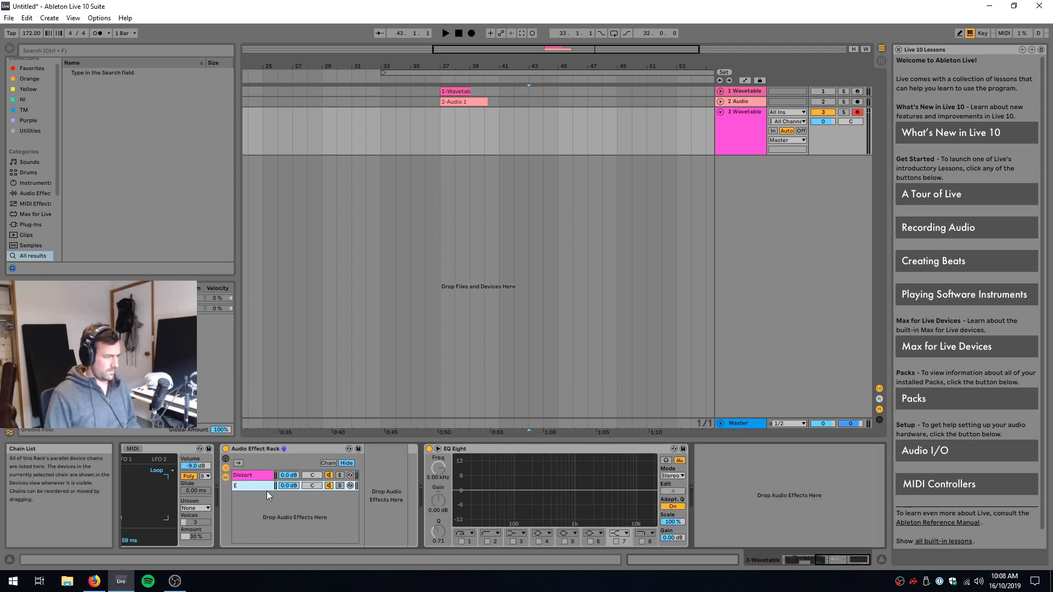
pyautogui.write('Sub')
pyautogui.press('Return')
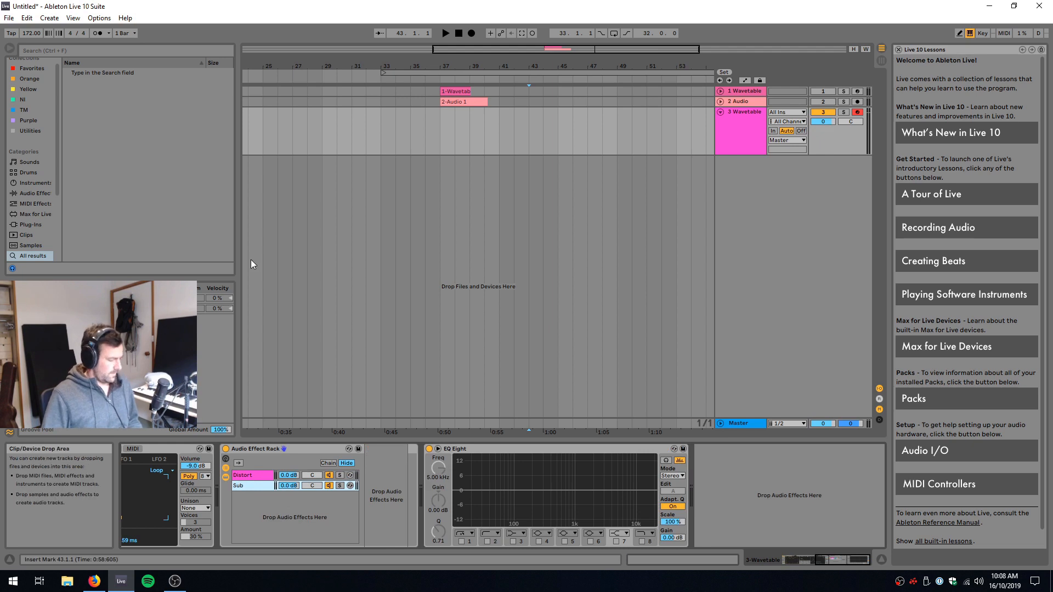
# - Load an EQ Eight on the Sub chain and use band 8 as a high cut at about 90 Hz
pyautogui.hotkey('ctrl', 'f')
pyautogui.write('eq')
pyautogui.moveTo(94, 84); pyautogui.dragTo(385, 481)
pyautogui.click(583, 542)
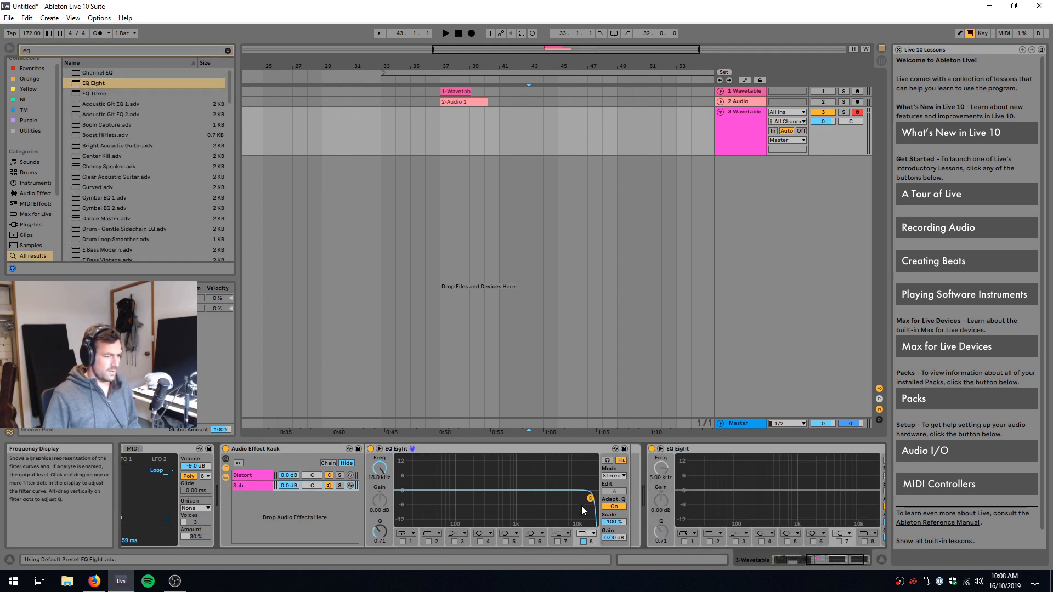
pyautogui.moveTo(590, 498); pyautogui.dragTo(454, 498)
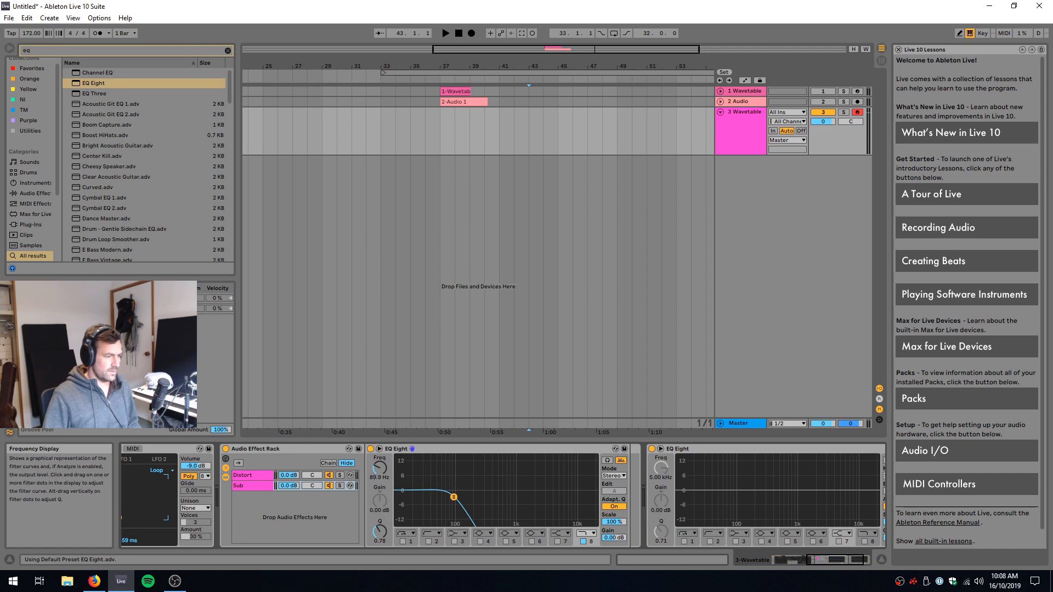
# - Add an EQ Eight at the end of the Distort chain with band 2 as a low cut at 200 Hz
pyautogui.click(252, 475)
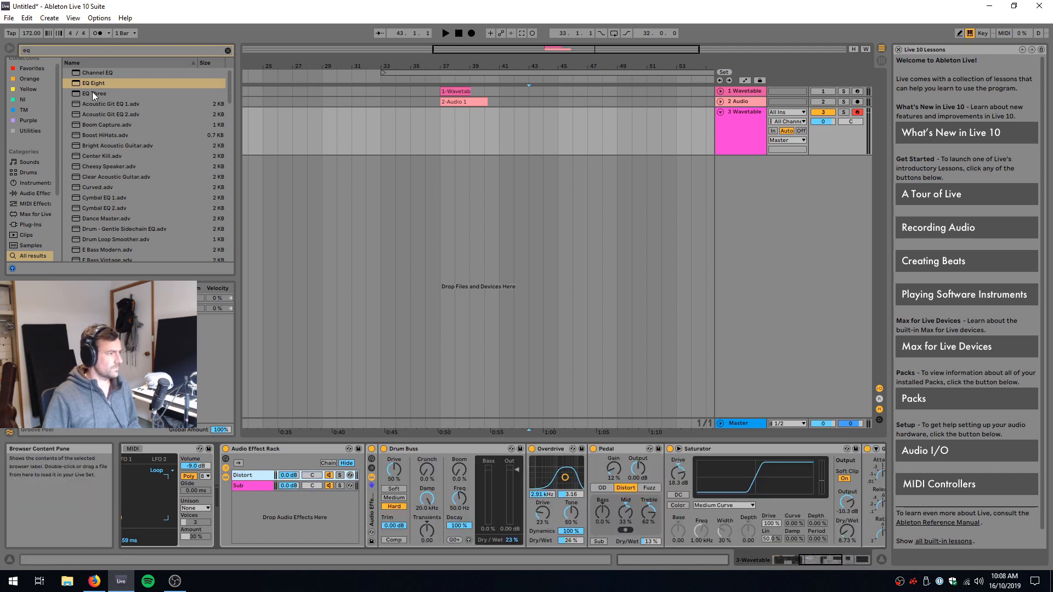
pyautogui.moveTo(93, 84); pyautogui.dragTo(692, 481)
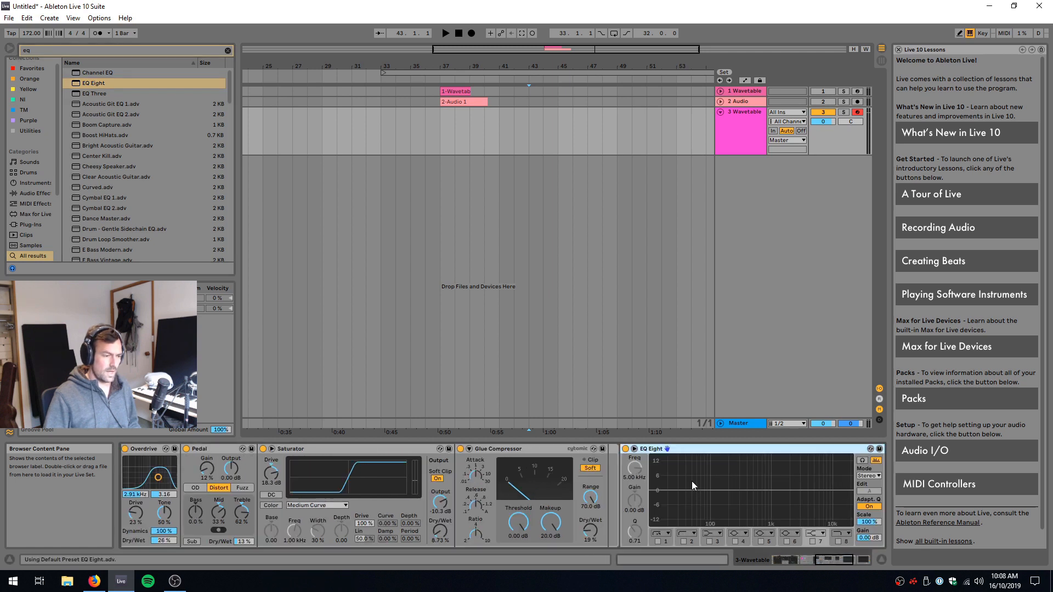
pyautogui.click(683, 541)
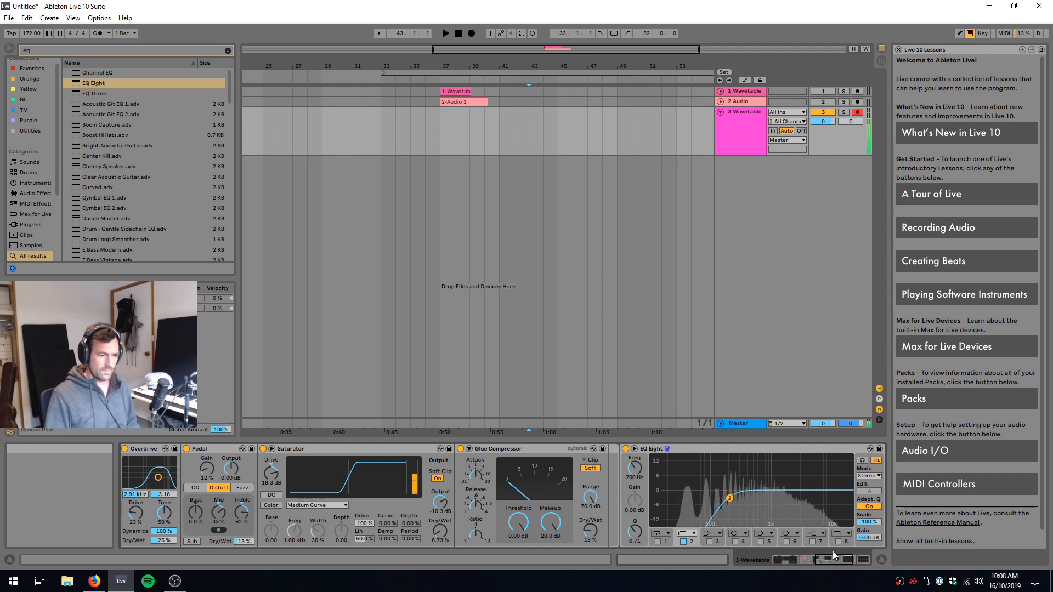
# - Raise the high cut of the Sub chain's EQ Eight to about 97.9 Hz
pyautogui.moveTo(832, 555); pyautogui.dragTo(814, 568)
pyautogui.click(265, 485)
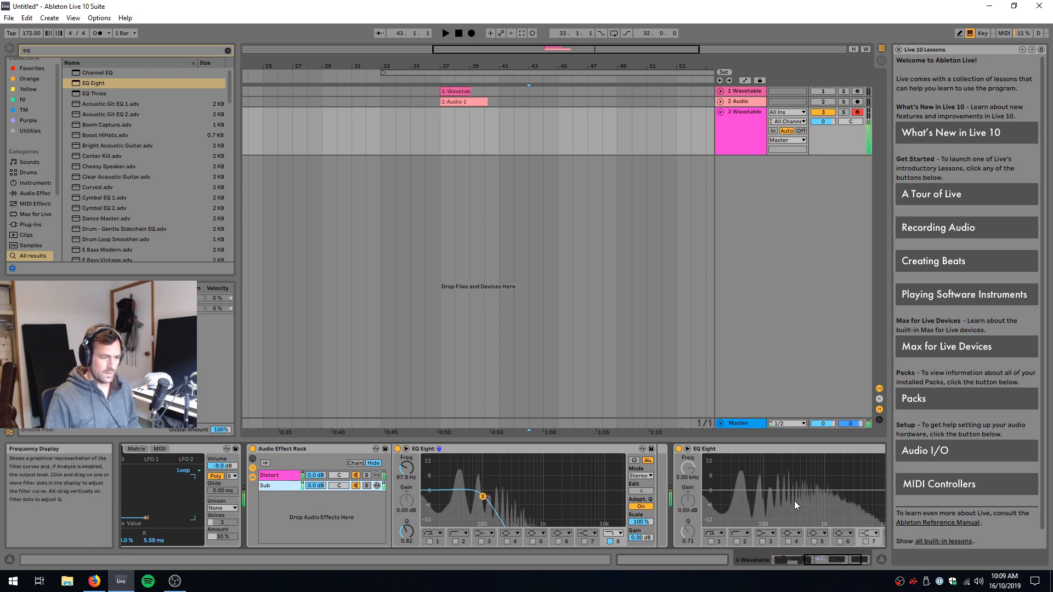
pyautogui.click(281, 485)
# - Reshape Wavetable's Env 2 to a 331 ms attack and a 956 ms decay
pyautogui.click(809, 559)
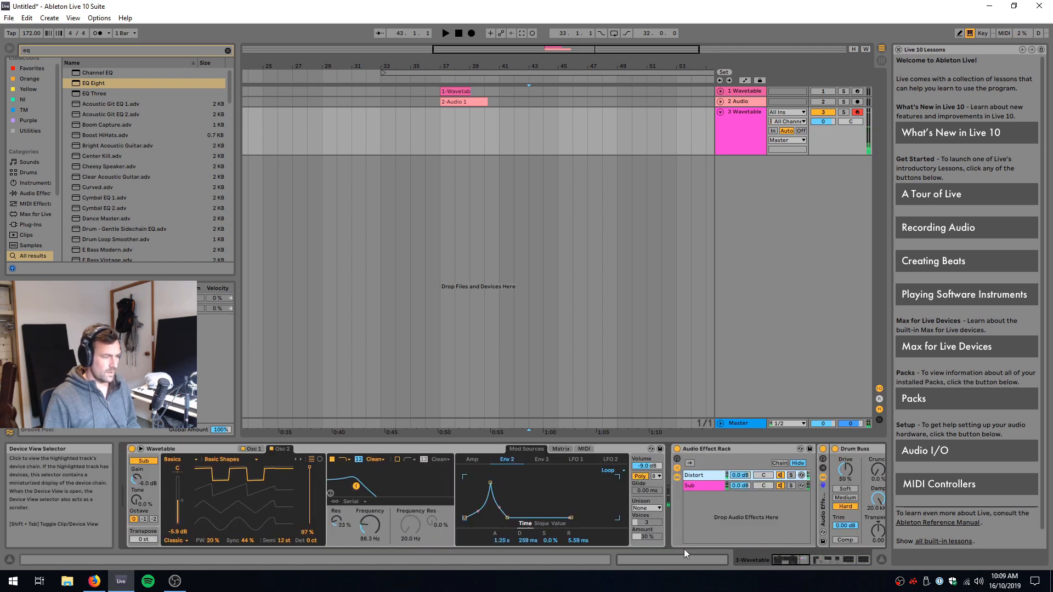
pyautogui.moveTo(490, 483); pyautogui.dragTo(507, 517)
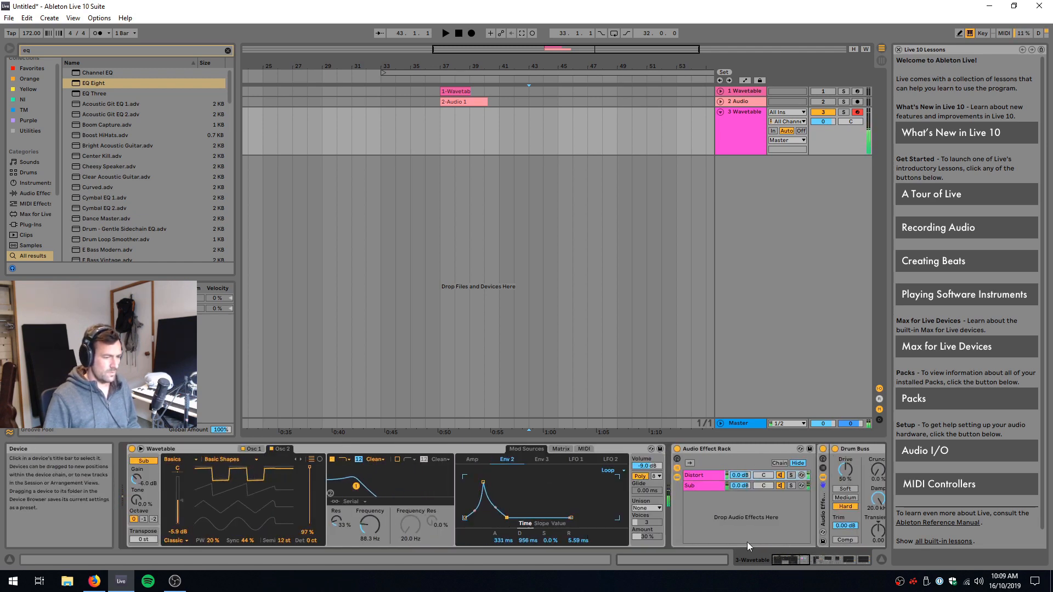
# - Rename the outer effect rack Distortions and collapse it
pyautogui.moveTo(795, 561)
pyautogui.mouseDown()
pyautogui.moveTo(918, 561)
pyautogui.moveTo(805, 560)
pyautogui.mouseUp()
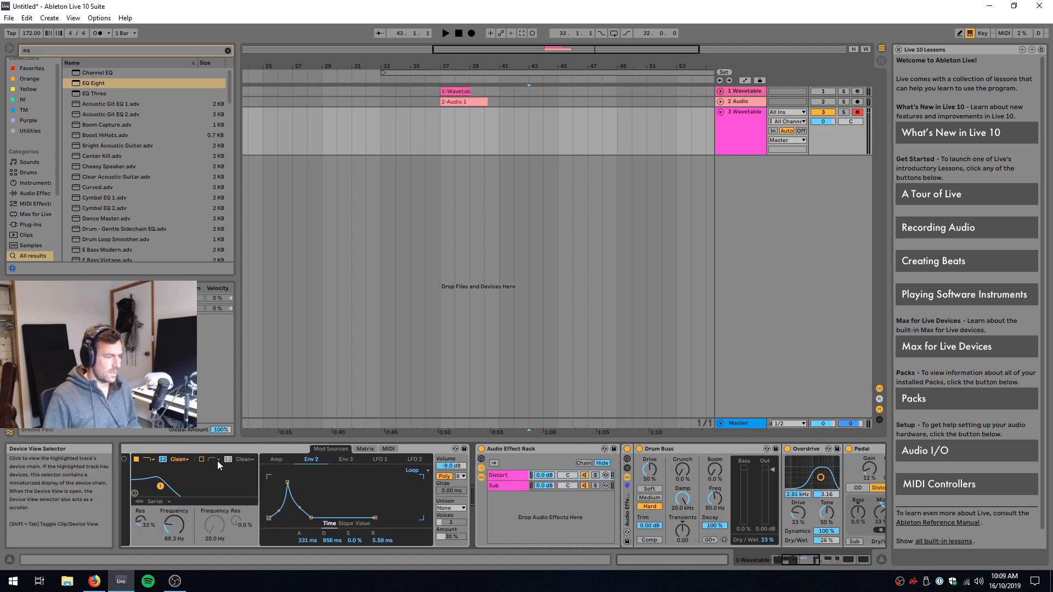
pyautogui.click(524, 447)
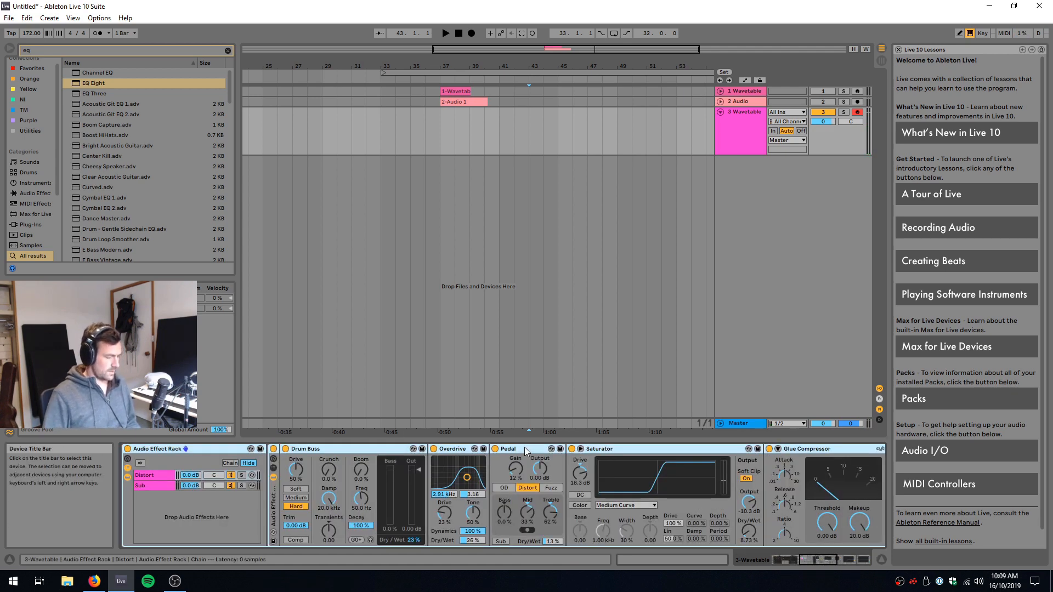
pyautogui.write('istortions')
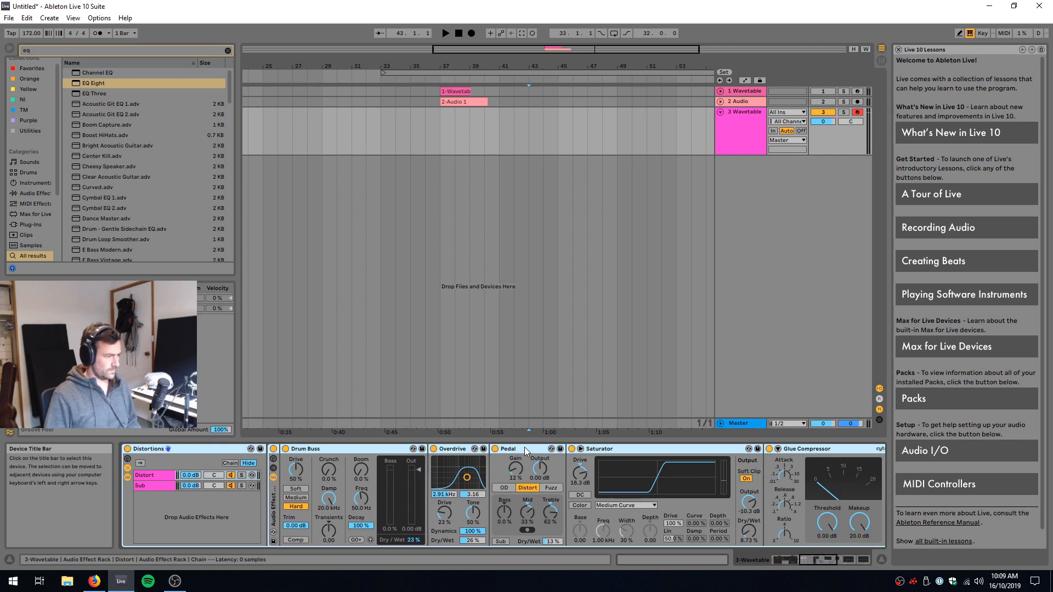
pyautogui.doubleClick(192, 449)
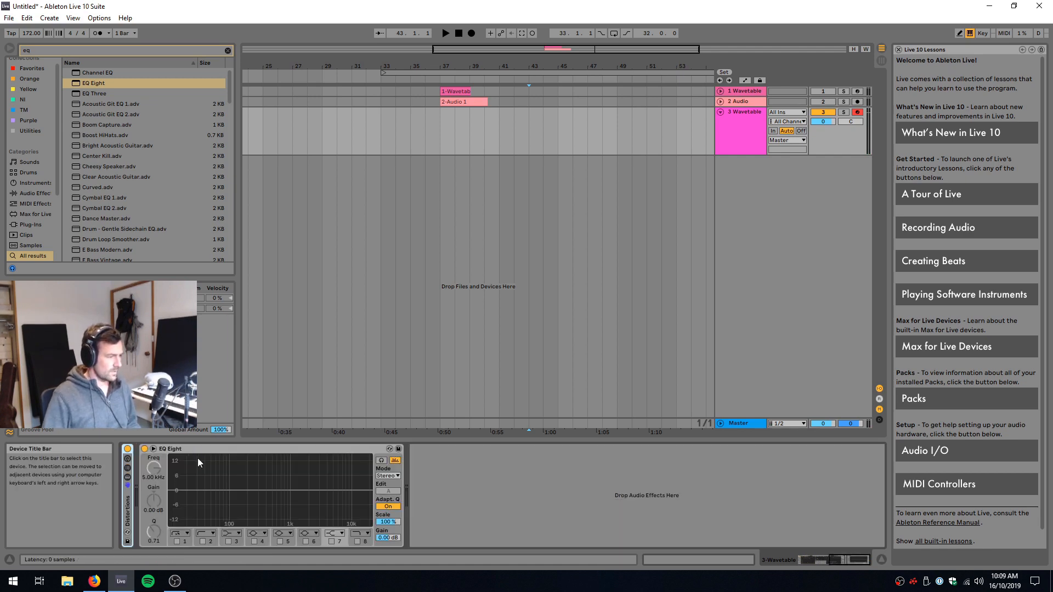
# - Add a Delay after the Distortions rack, switch its channels from Sync to Time and turn its filter off
pyautogui.hotkey('ctrl', 'f')
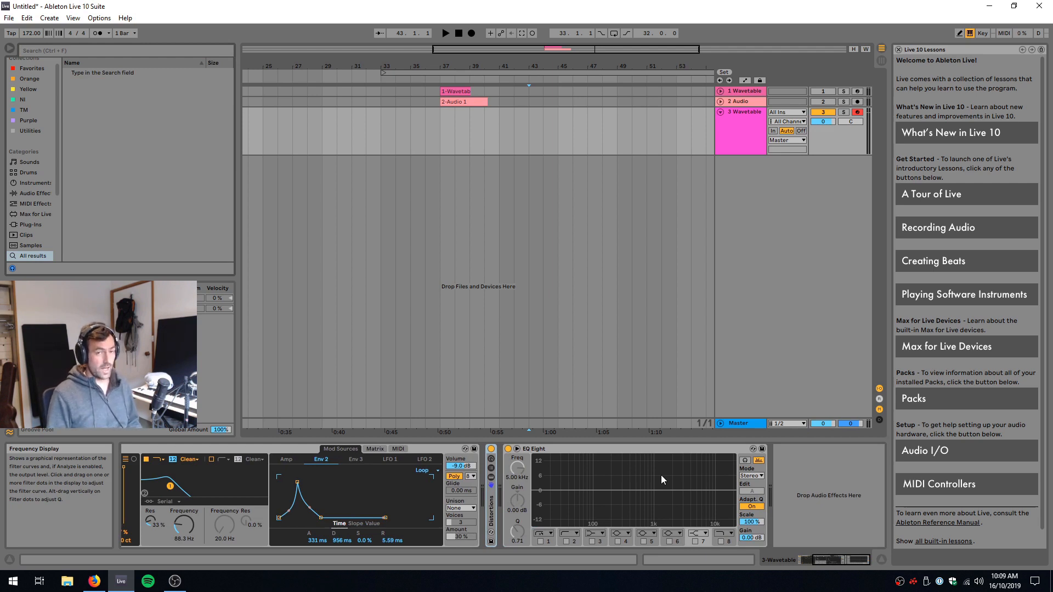
pyautogui.write('delay')
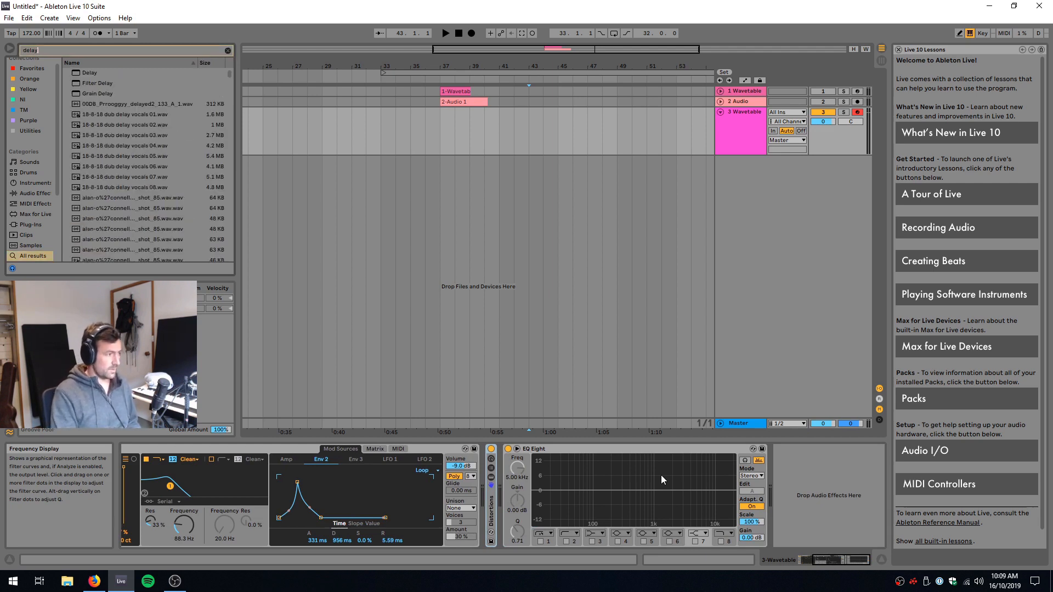
pyautogui.moveTo(75, 71); pyautogui.dragTo(510, 491)
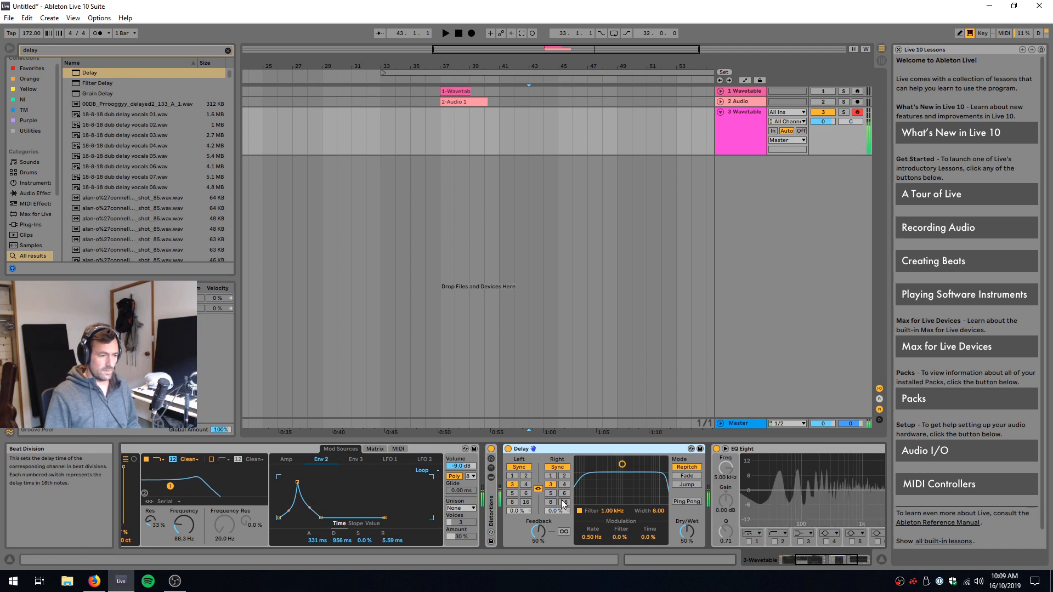
pyautogui.click(559, 466)
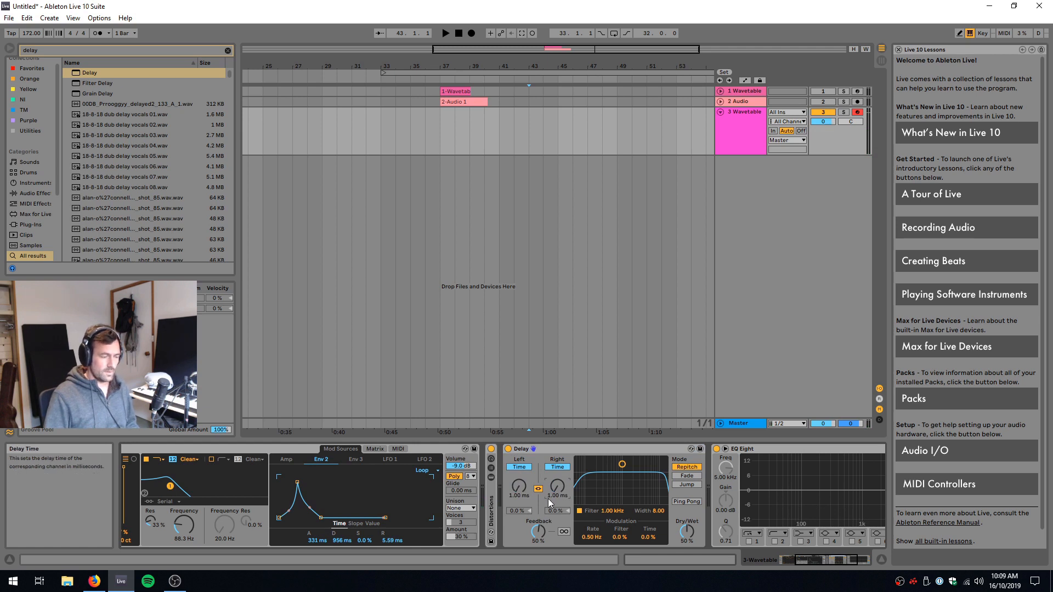
pyautogui.click(579, 511)
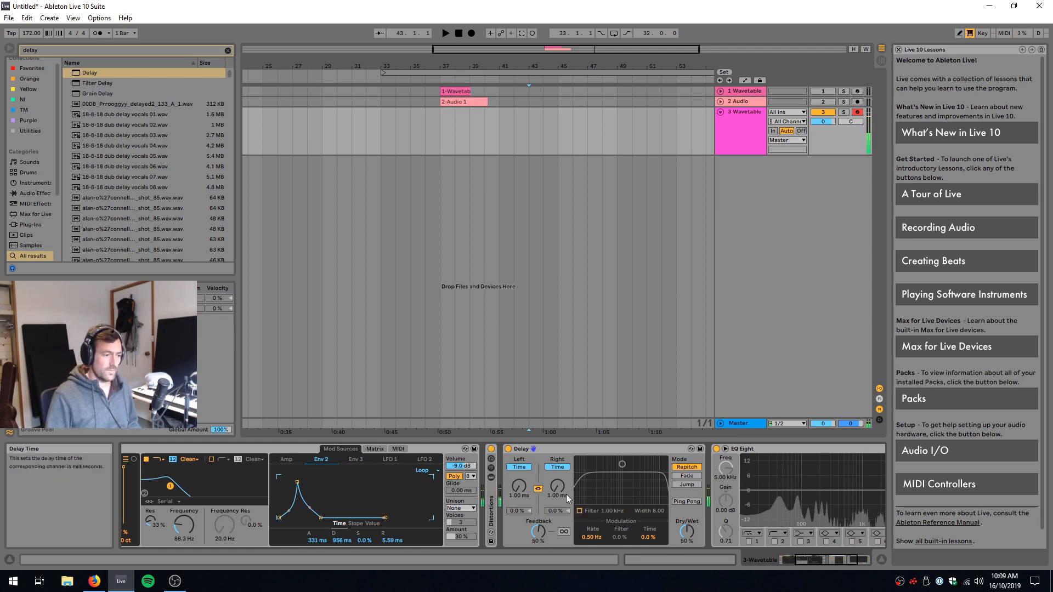
# - Tune the Delay to 1.17 ms at 100% Dry/Wet and follow it with an EQ Eight low cut at 91.8 Hz
pyautogui.moveTo(558, 489); pyautogui.dragTo(558, 487)
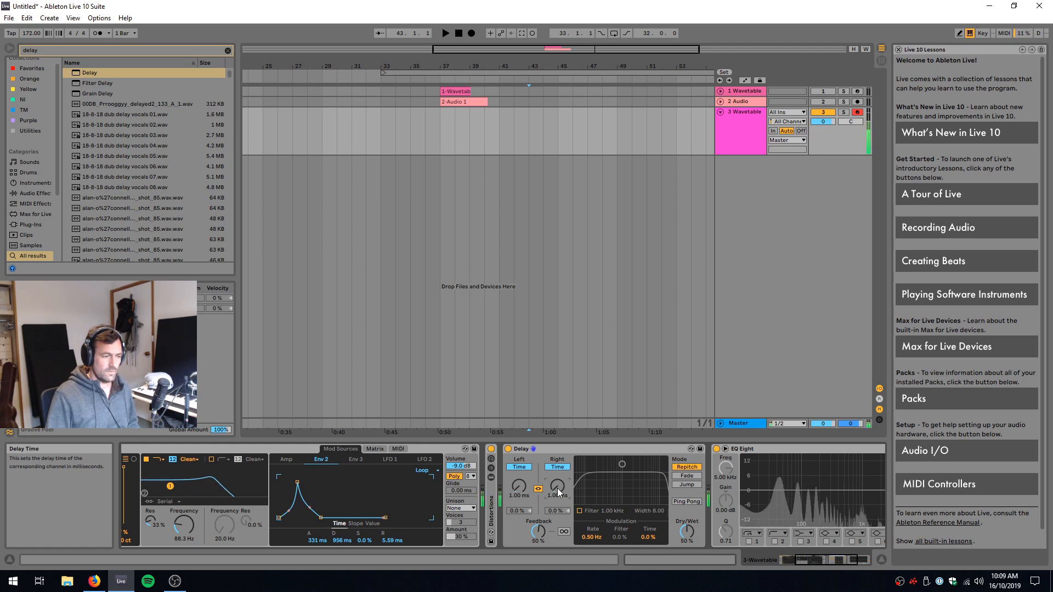
pyautogui.moveTo(559, 492); pyautogui.dragTo(556, 488)
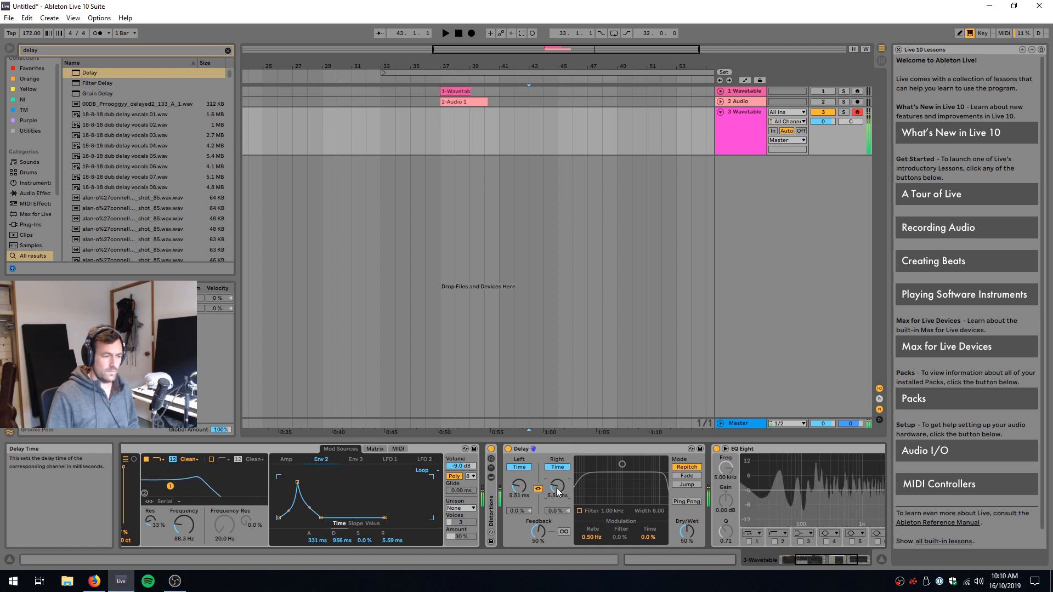
pyautogui.click(584, 452)
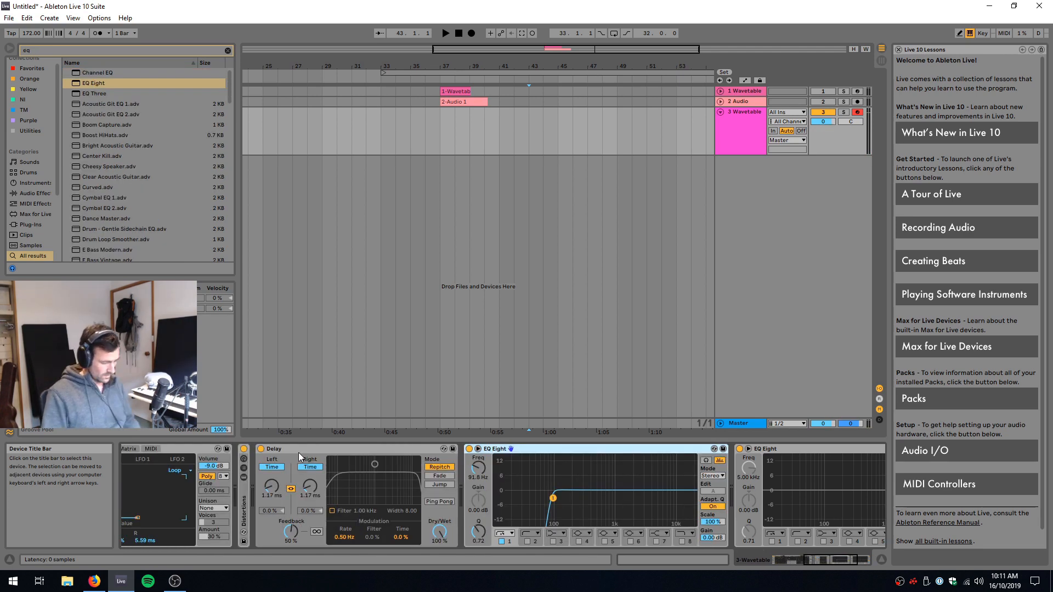
# - Group the Delay into its own rack with two chains named Comb and Dry
pyautogui.click(344, 451)
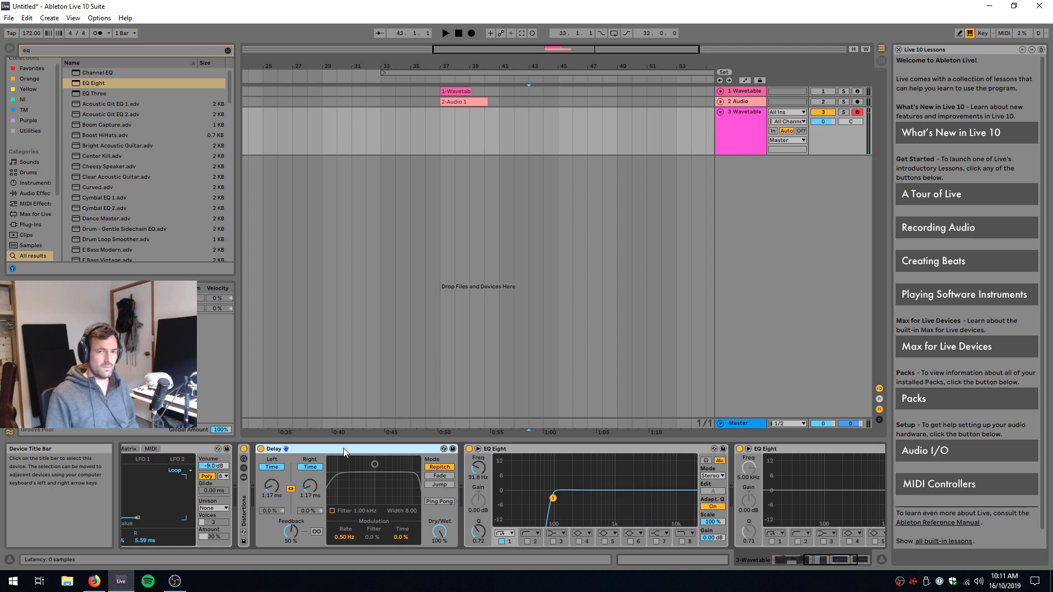
pyautogui.hotkey('ctrl', 'g')
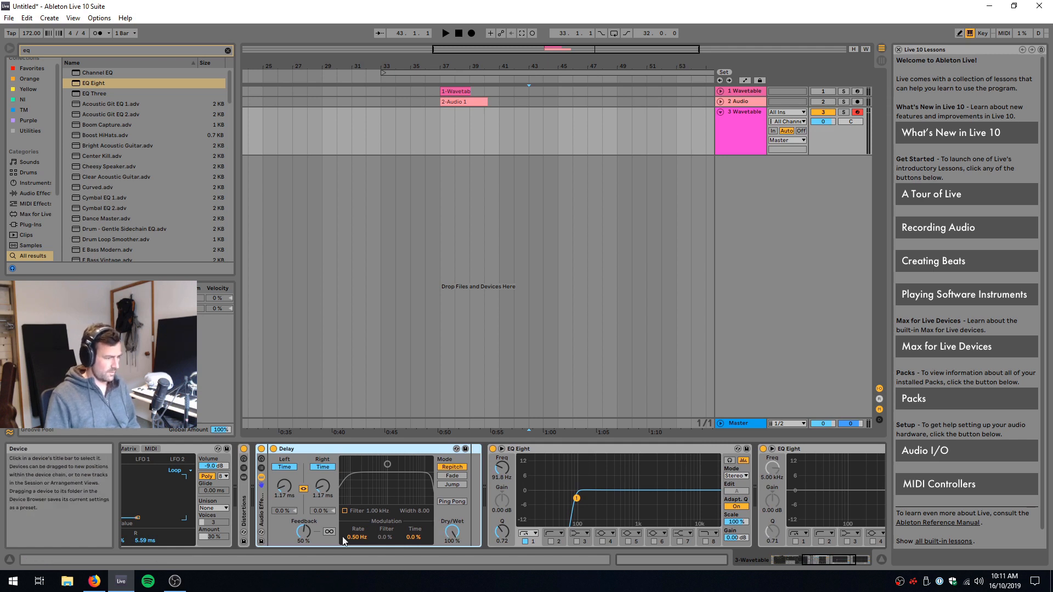
pyautogui.click(261, 468)
pyautogui.rightClick(291, 510)
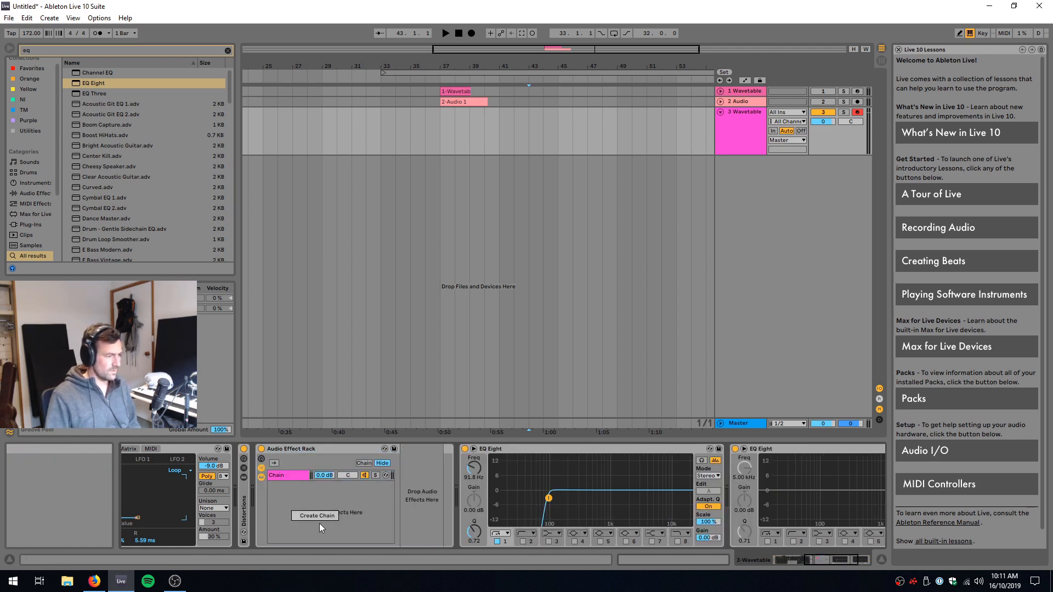
pyautogui.click(315, 515)
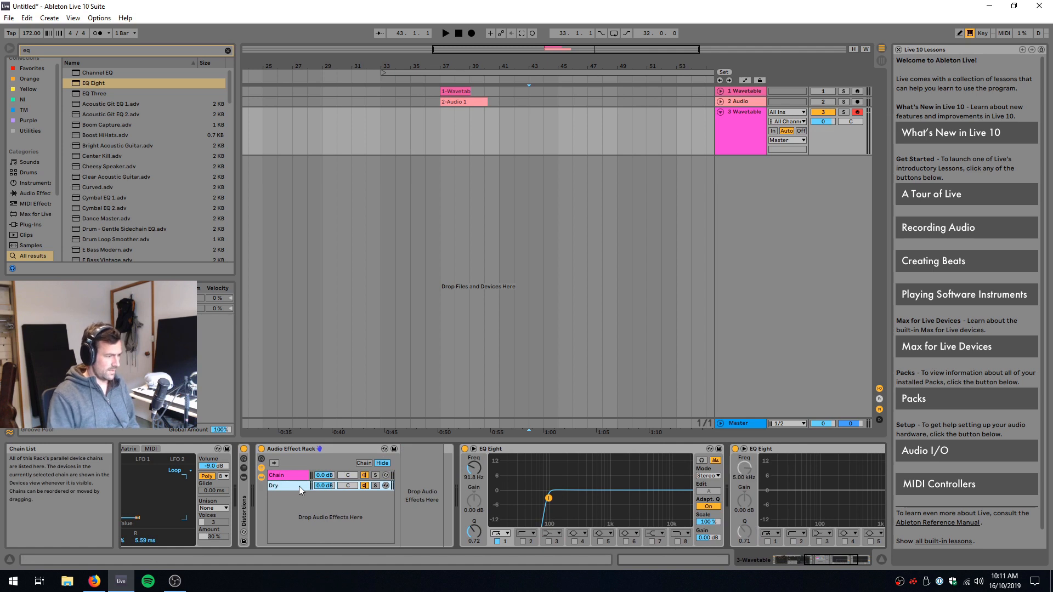
pyautogui.click(298, 486)
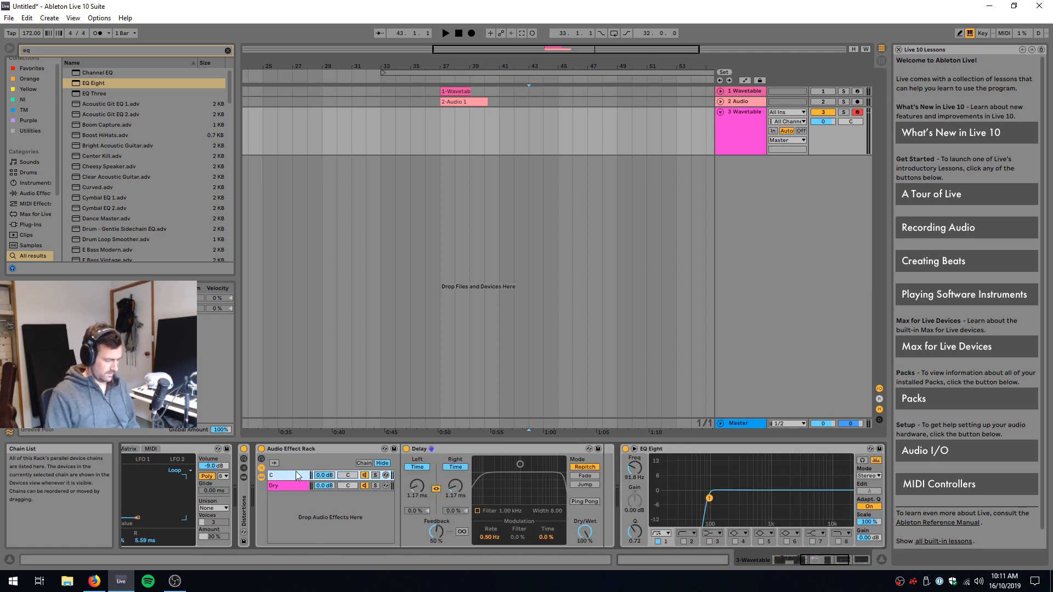
# - Add an EQ Eight after the Delay in the Comb chain with band 1 as a low cut at about 150 Hz
pyautogui.moveTo(95, 87)
pyautogui.mouseDown()
pyautogui.moveTo(517, 273)
pyautogui.moveTo(597, 487)
pyautogui.mouseUp()
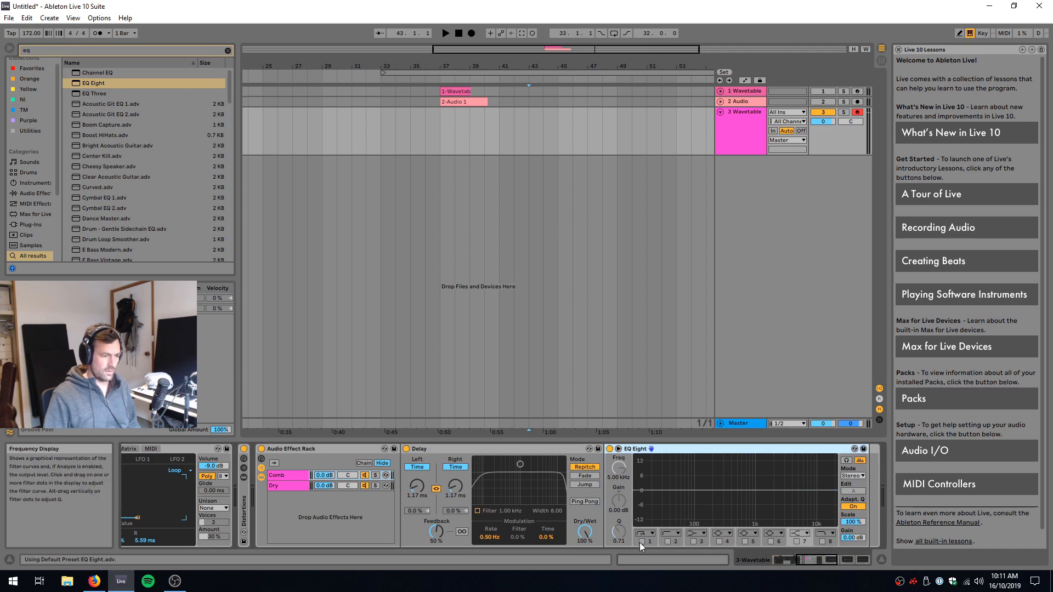
pyautogui.moveTo(665, 498); pyautogui.dragTo(701, 500)
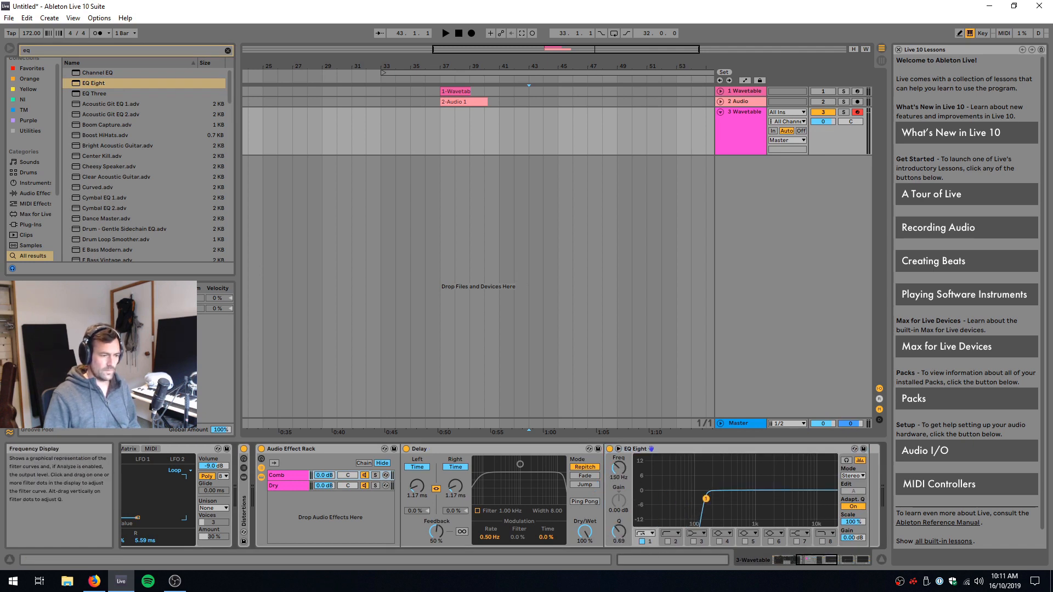
pyautogui.click(375, 486)
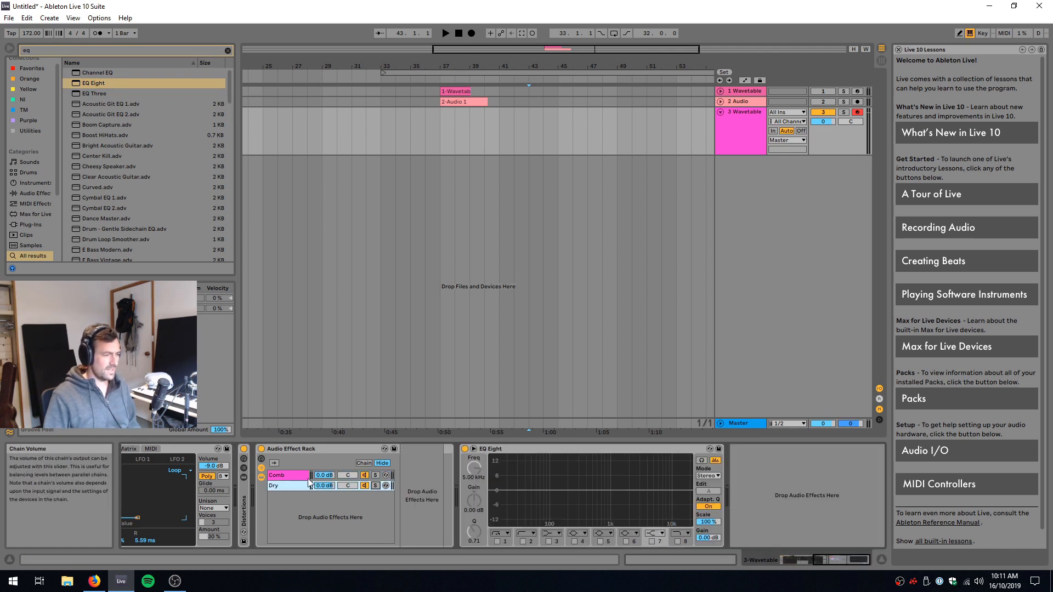
# - Solo the Comb and Dry chains in turn to compare how each one sounds
pyautogui.click(375, 475)
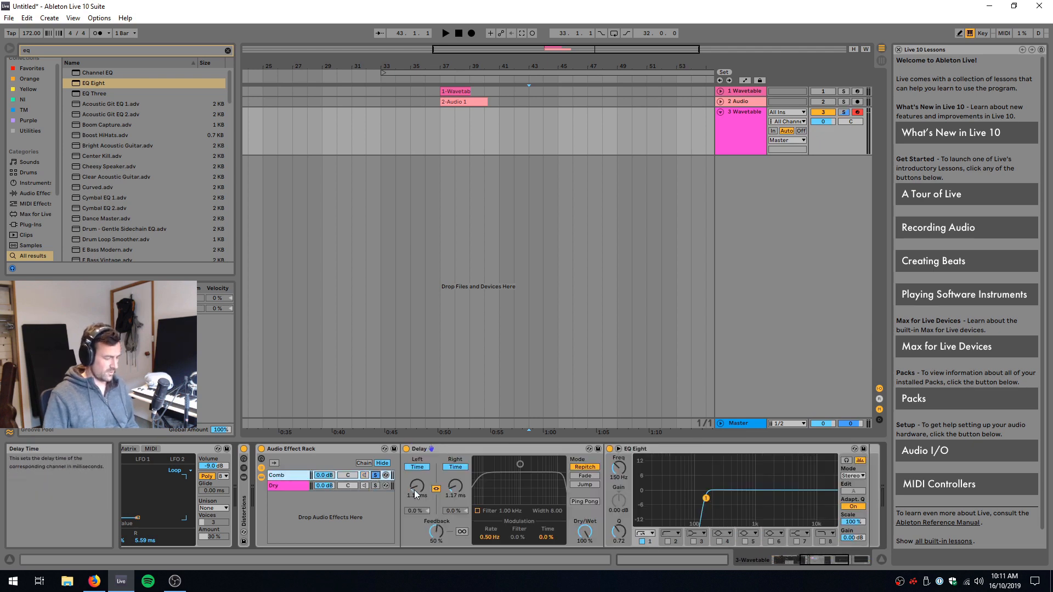
pyautogui.click(347, 485)
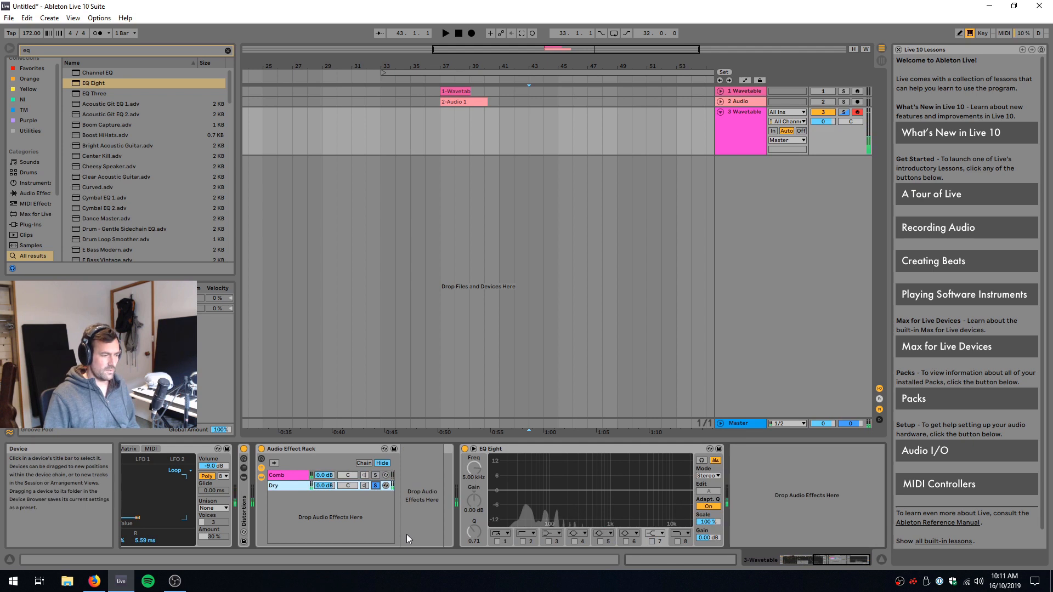
pyautogui.click(375, 475)
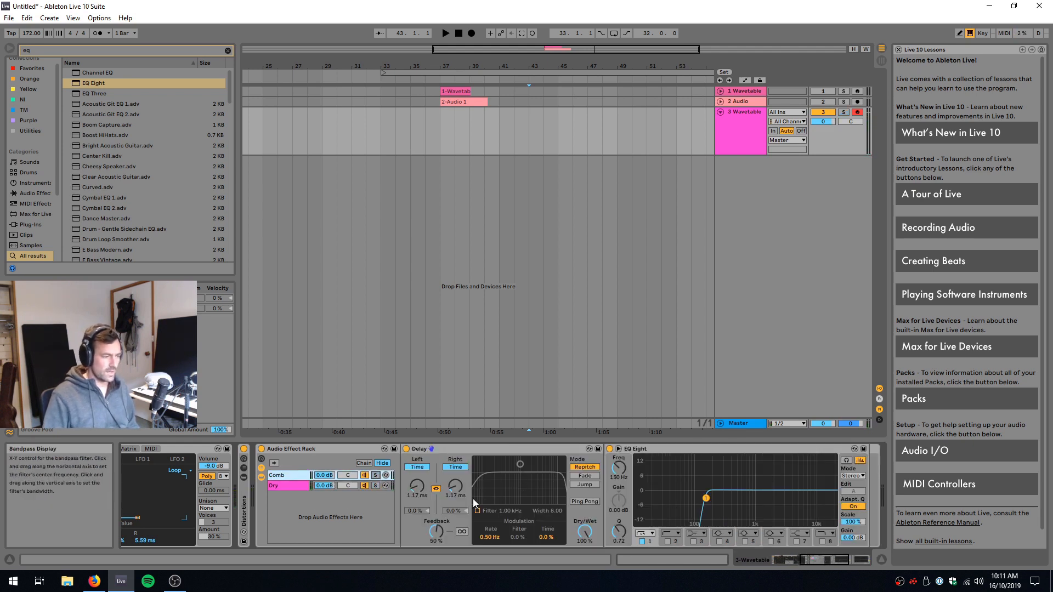
# - Map the Delay's left delay time to Macro 1 and its Feedback to Macro 2 of the comb rack
pyautogui.rightClick(418, 485)
pyautogui.click(449, 421)
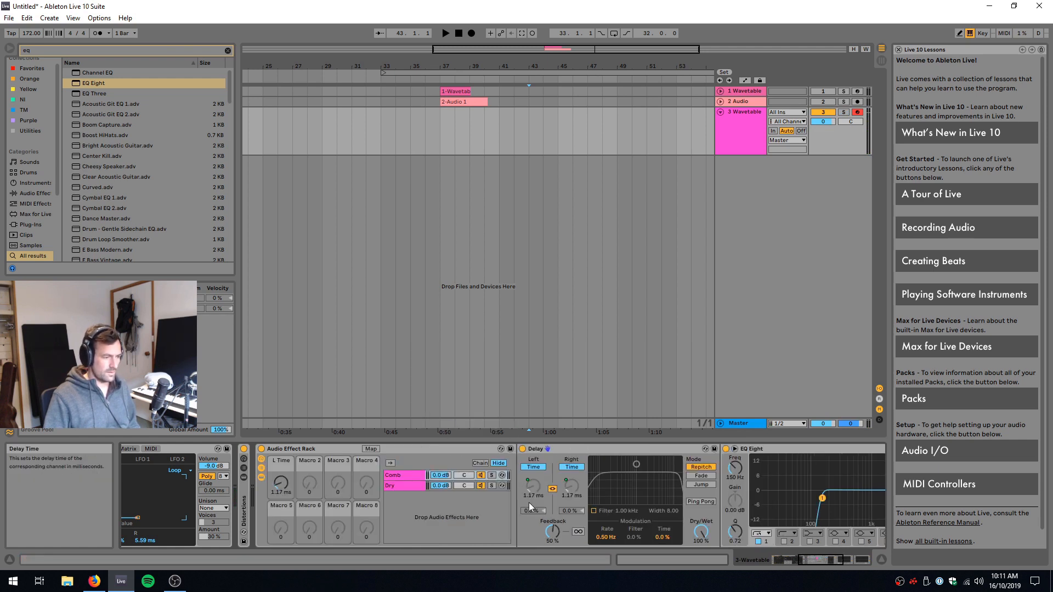
pyautogui.rightClick(554, 529)
pyautogui.click(483, 524)
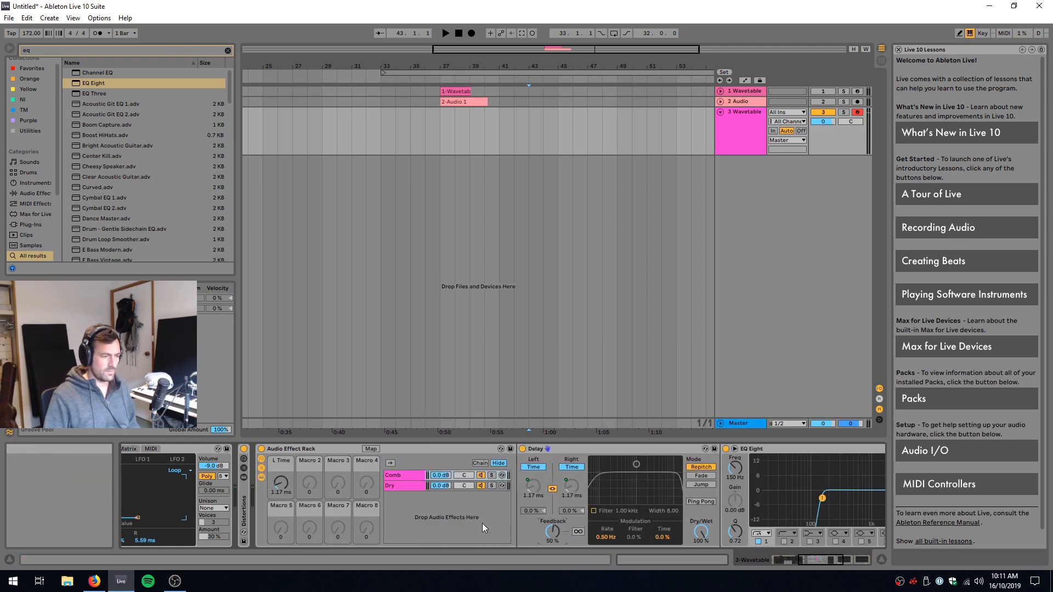
pyautogui.rightClick(548, 535)
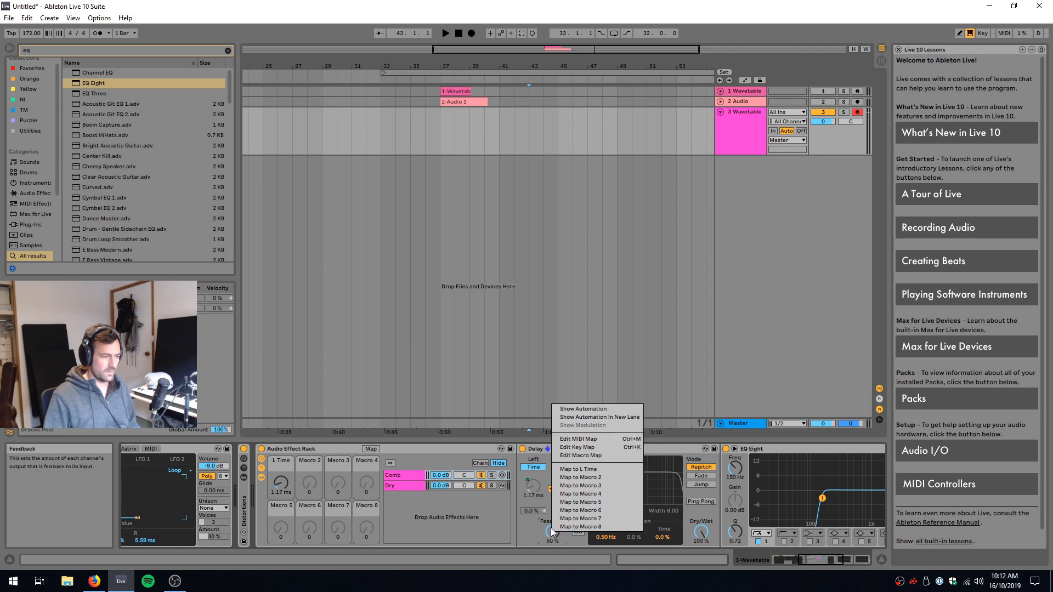
pyautogui.click(590, 478)
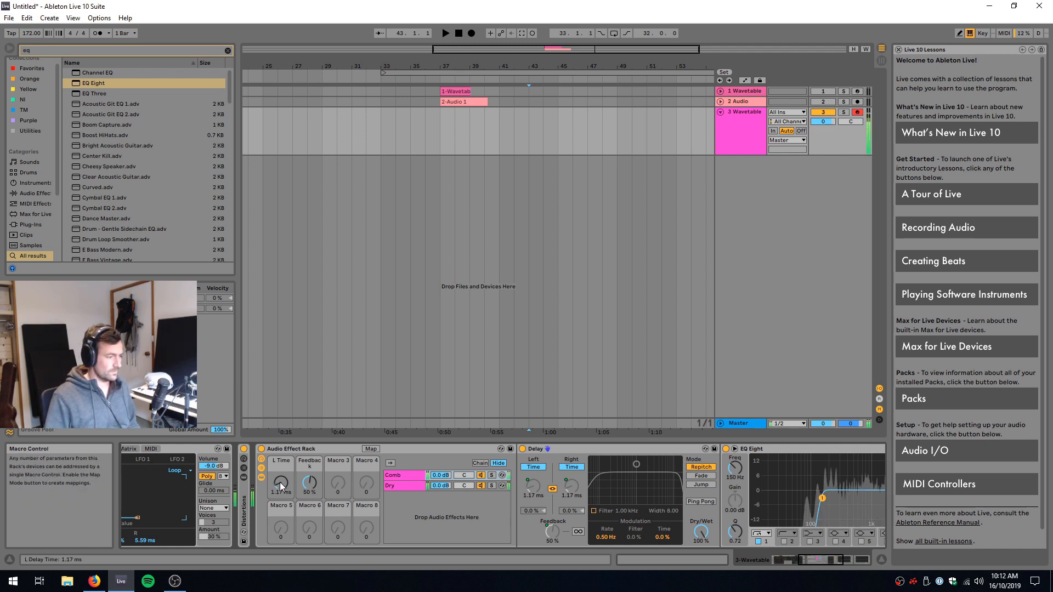
# - Limit the L Time macro's mapping range to a maximum of 38.1 ms
pyautogui.moveTo(281, 482); pyautogui.dragTo(281, 493)
pyautogui.click(371, 449)
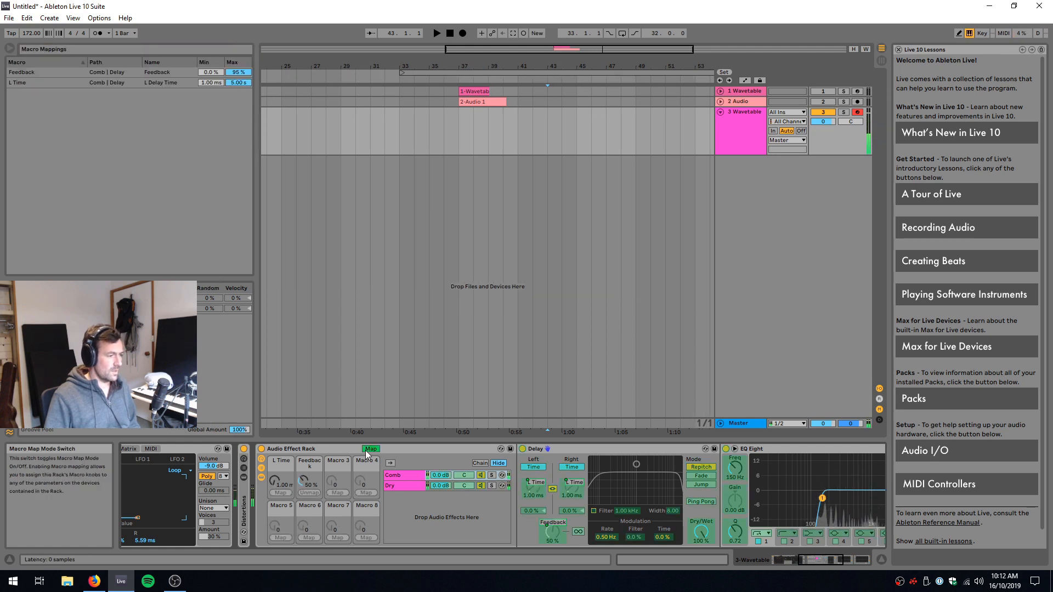
pyautogui.moveTo(232, 84); pyautogui.dragTo(232, 104)
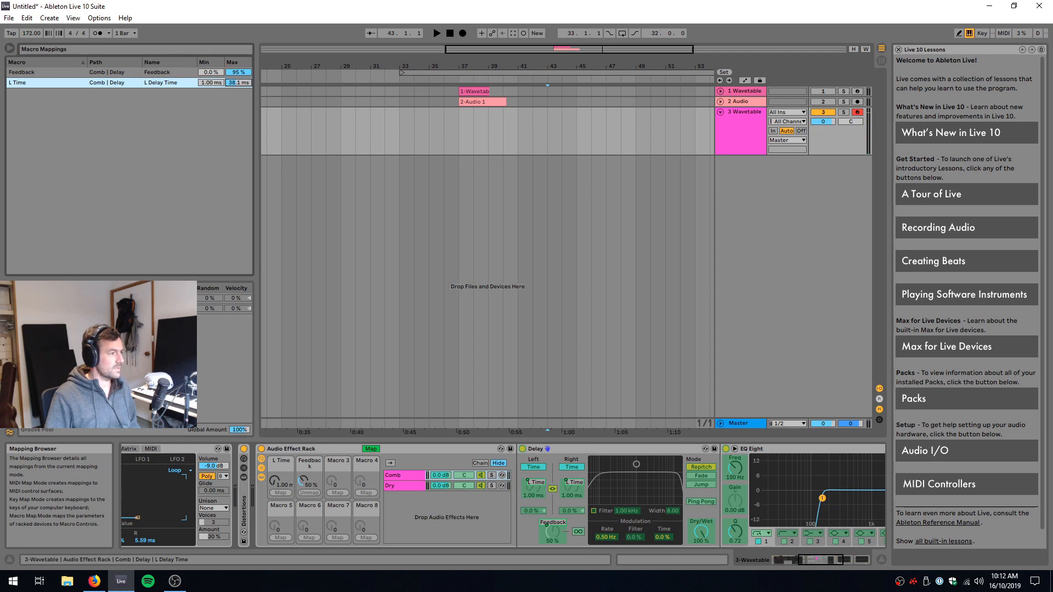
pyautogui.click(371, 449)
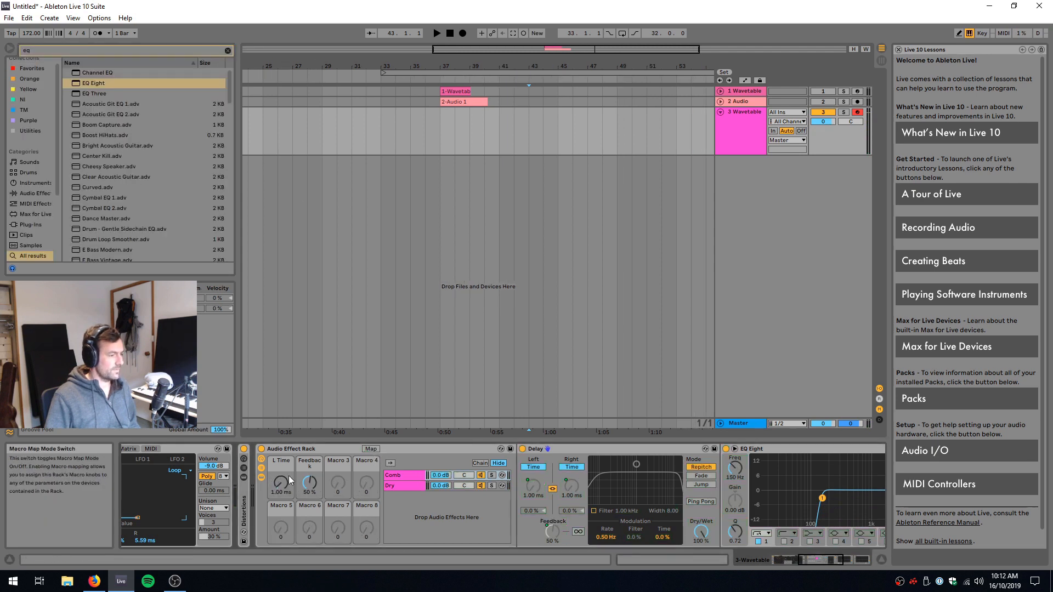
# - Try out the comb macros and leave L Time at 1.00 ms and Feedback at 95%
pyautogui.moveTo(289, 476); pyautogui.dragTo(288, 460)
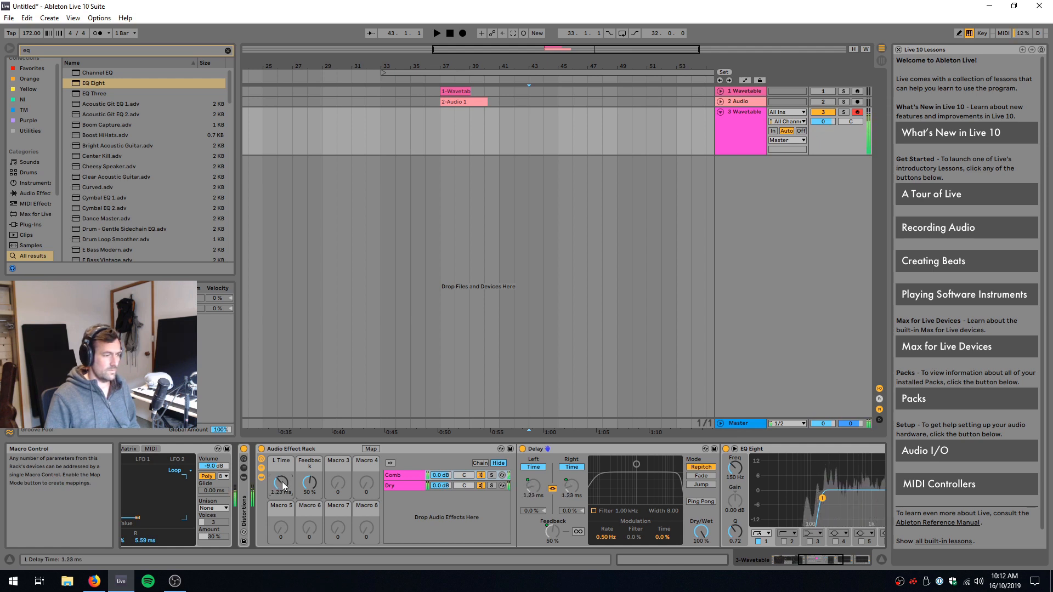
pyautogui.moveTo(281, 481); pyautogui.dragTo(281, 466)
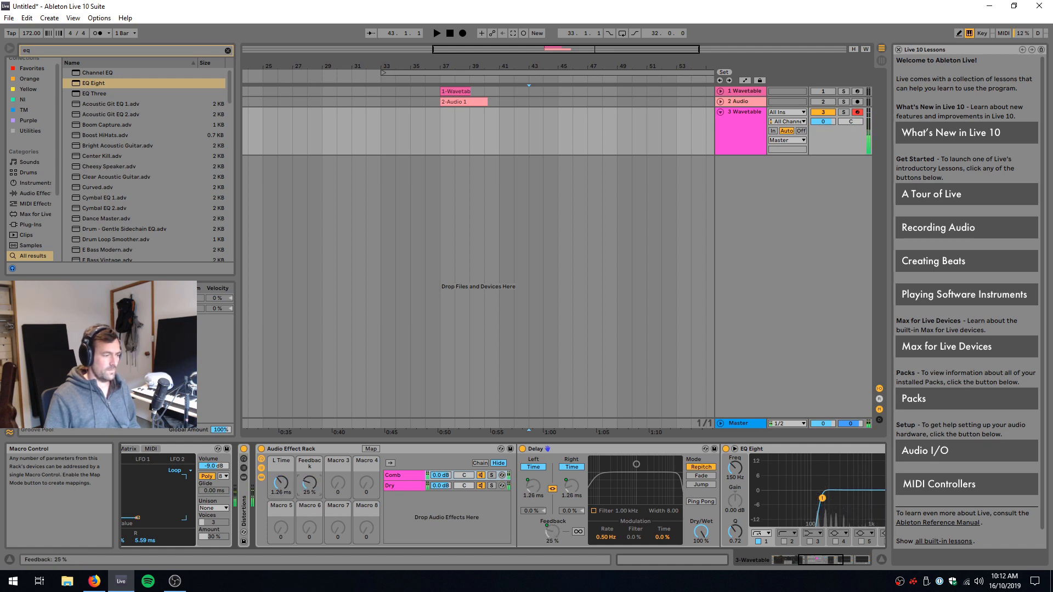
pyautogui.moveTo(310, 483); pyautogui.dragTo(310, 439)
pyautogui.moveTo(281, 483)
pyautogui.mouseDown()
pyautogui.moveTo(281, 494)
pyautogui.moveTo(282, 479)
pyautogui.mouseUp()
# - Map the Comb chain's volume to Macro 3 and lower it to about -16.4 dB
pyautogui.rightClick(442, 475)
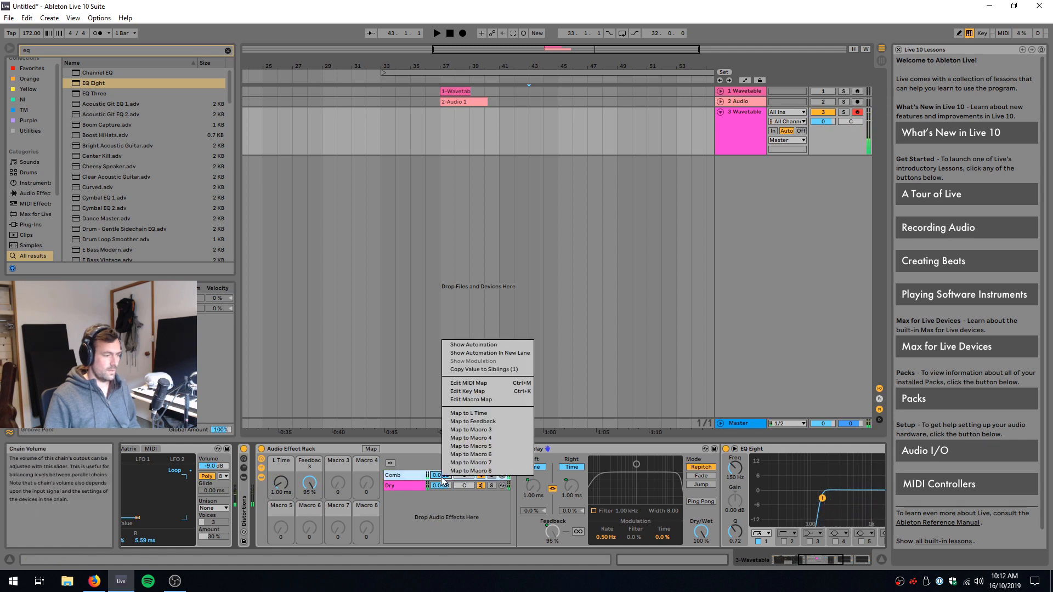
pyautogui.click(470, 429)
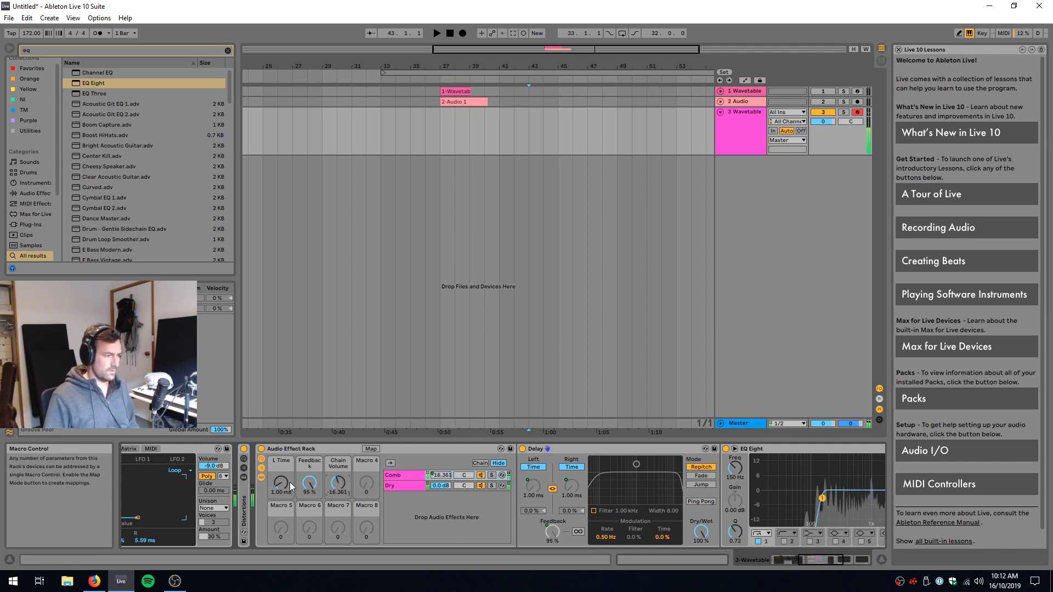
# - Add the All Modulators - TM2019 rack after the comb rack and deactivate its Vocoder and Erosion devices
pyautogui.moveTo(810, 561); pyautogui.dragTo(795, 561)
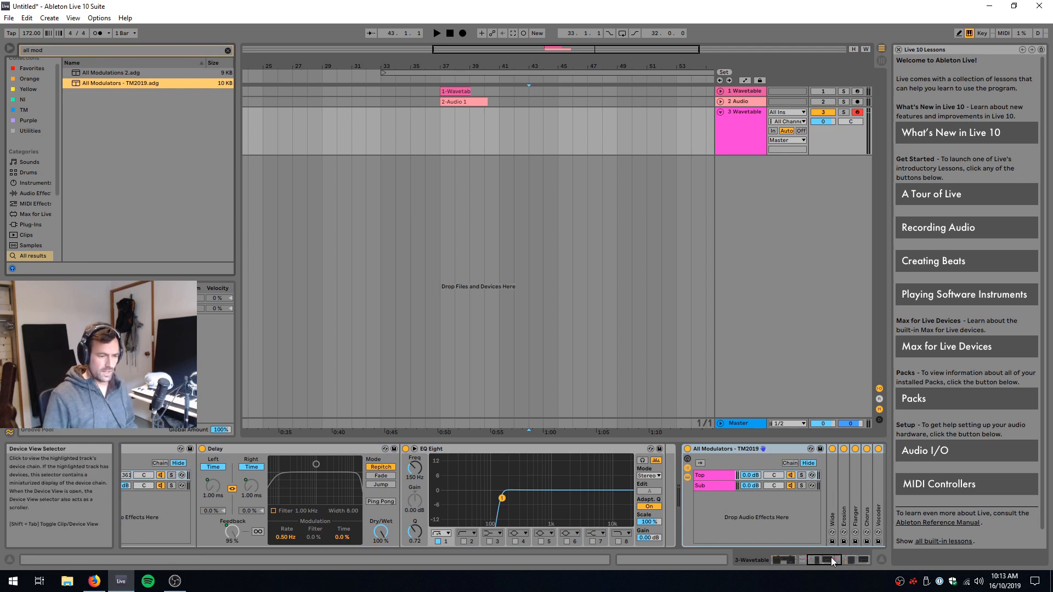
pyautogui.moveTo(831, 558); pyautogui.dragTo(841, 558)
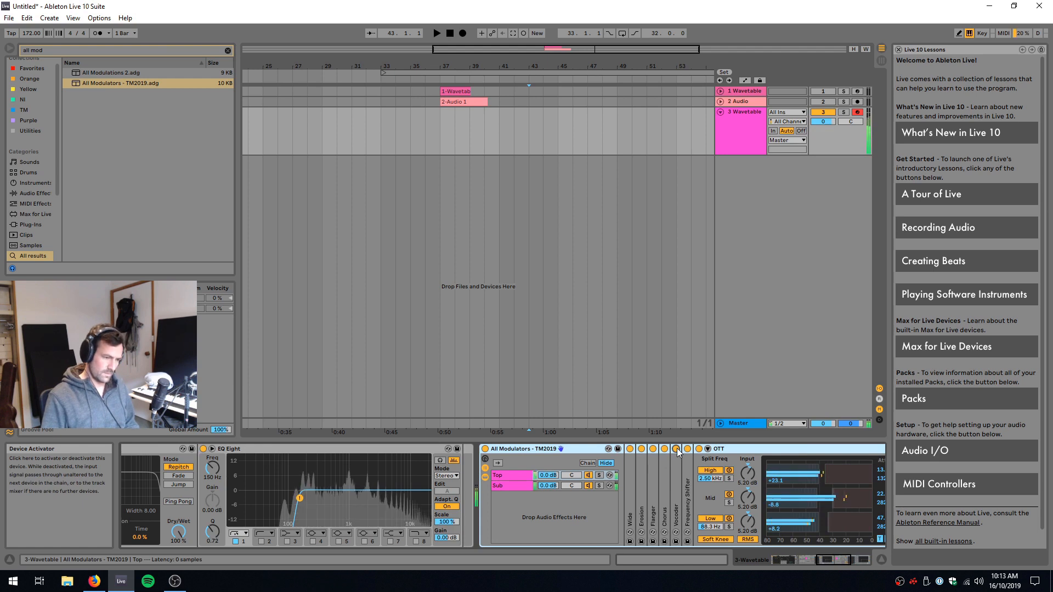
pyautogui.click(686, 466)
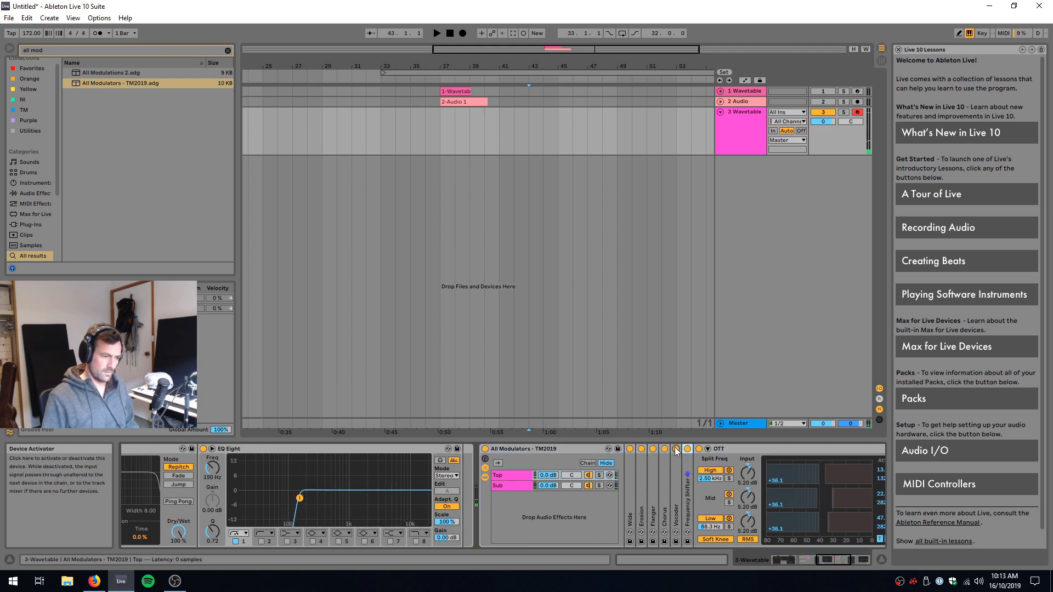
pyautogui.doubleClick(684, 464)
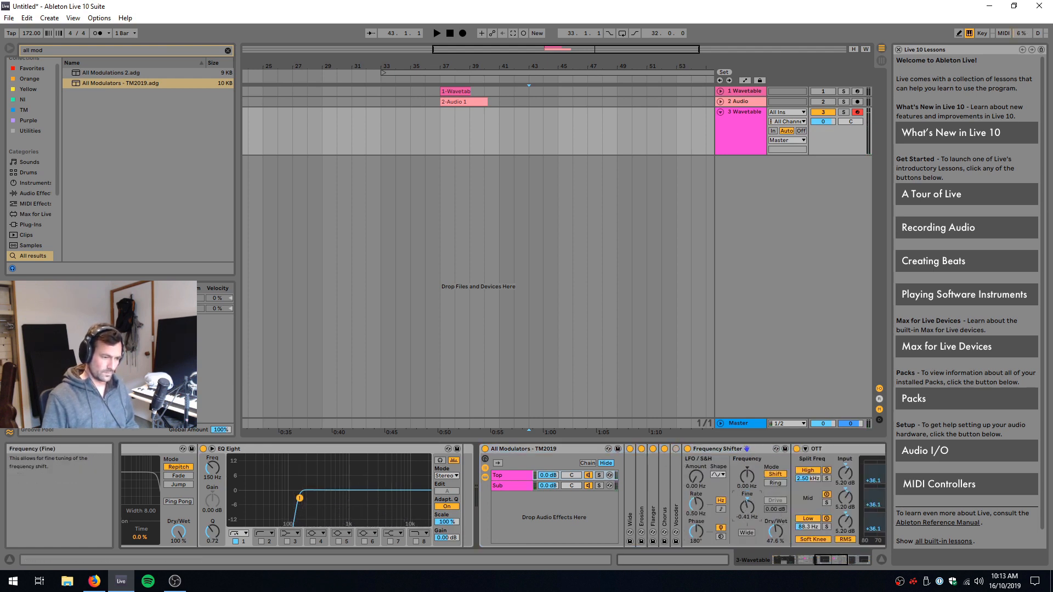
pyautogui.moveTo(745, 509); pyautogui.dragTo(746, 509)
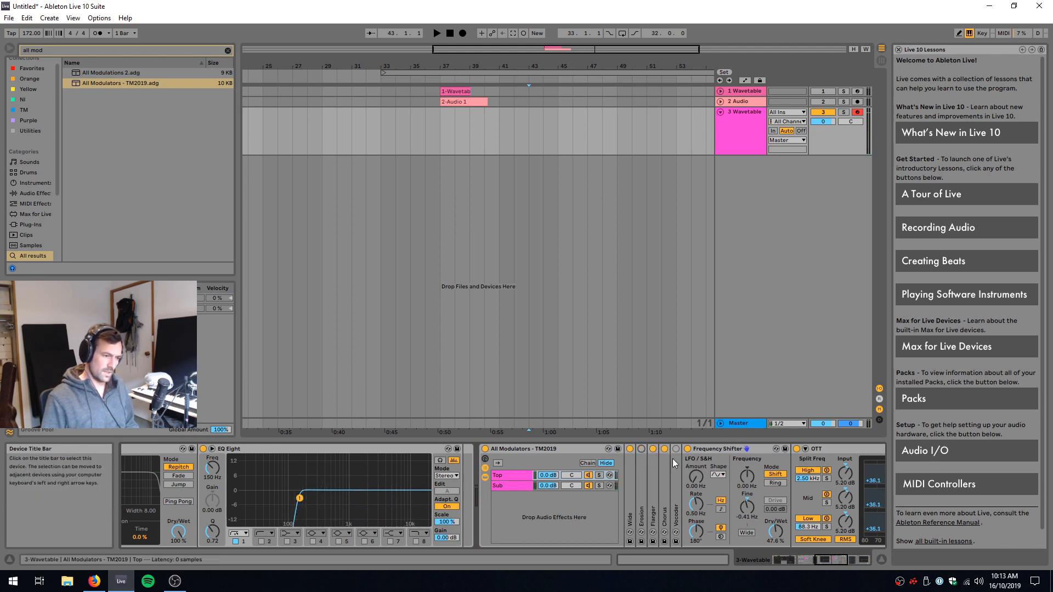
# - Add a Limiter with 6 dB of gain at the end of the device chain, after the modulators rack
pyautogui.moveTo(840, 553); pyautogui.dragTo(861, 566)
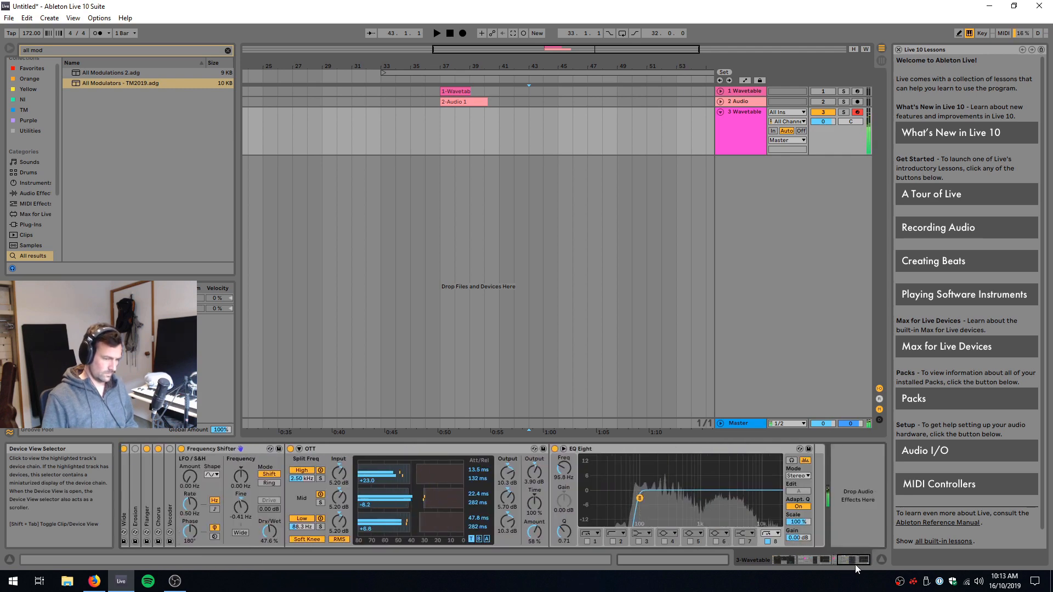
pyautogui.hotkey('ctrl', 'f')
pyautogui.write('limi')
pyautogui.press('Down')
pyautogui.press('Return')
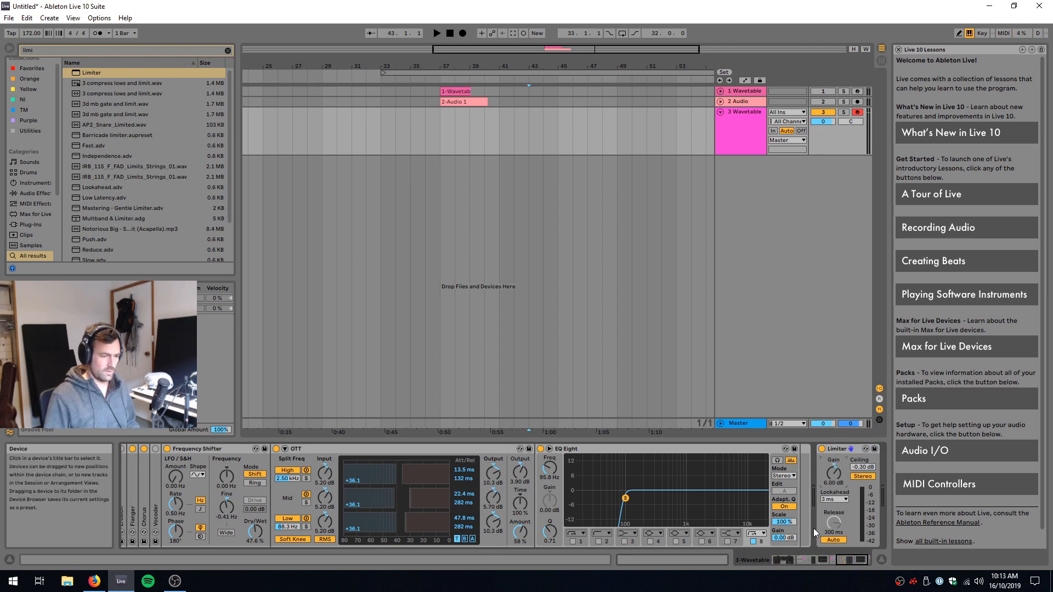
# - Shorten Wavetable's Env 2 attack to 29.3 ms and lower the envelope's peak
pyautogui.moveTo(839, 559); pyautogui.dragTo(760, 555)
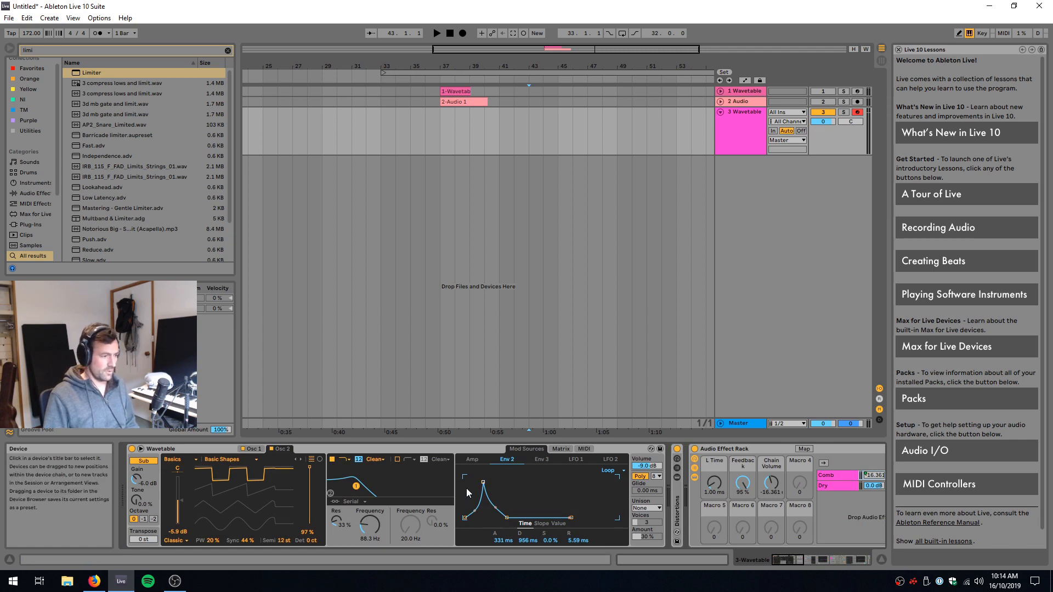
pyautogui.moveTo(483, 482); pyautogui.dragTo(488, 508)
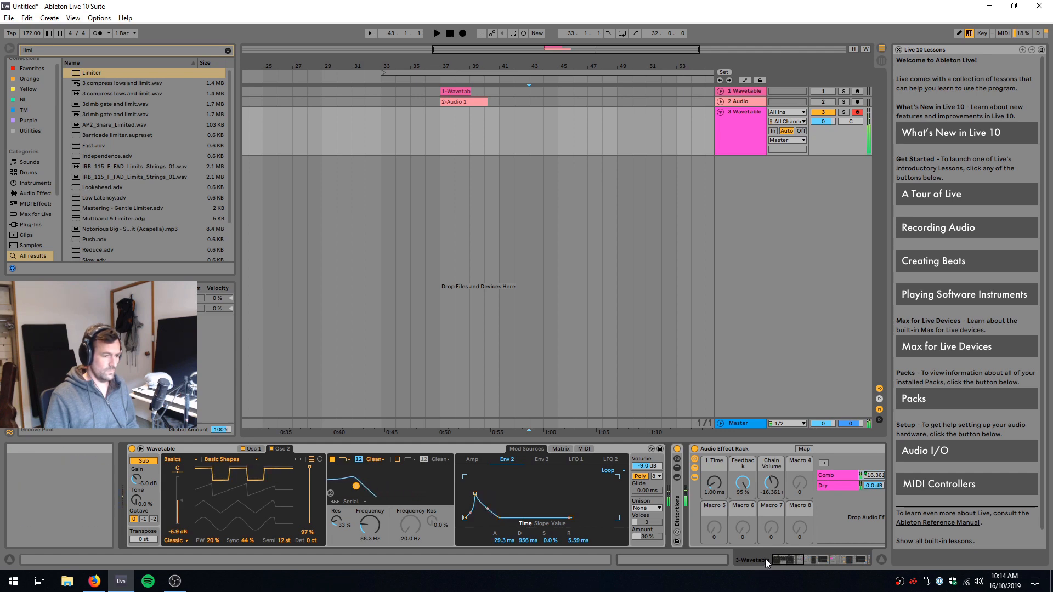
# - Deactivate the Flanger in the modulators rack and check the settings of the Wide device
pyautogui.moveTo(765, 558); pyautogui.dragTo(817, 558)
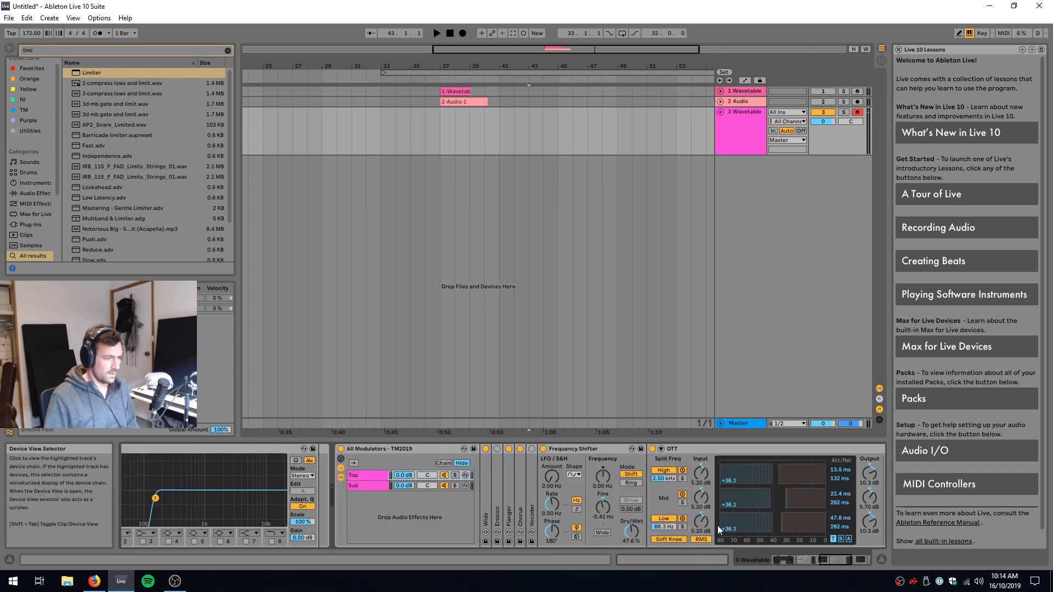
pyautogui.doubleClick(506, 508)
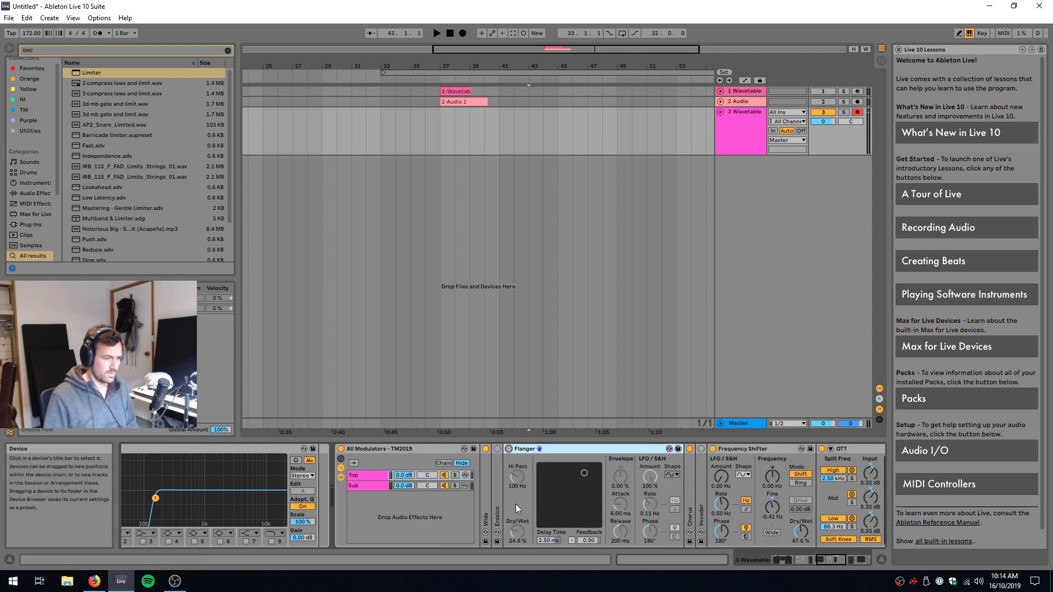
pyautogui.doubleClick(532, 449)
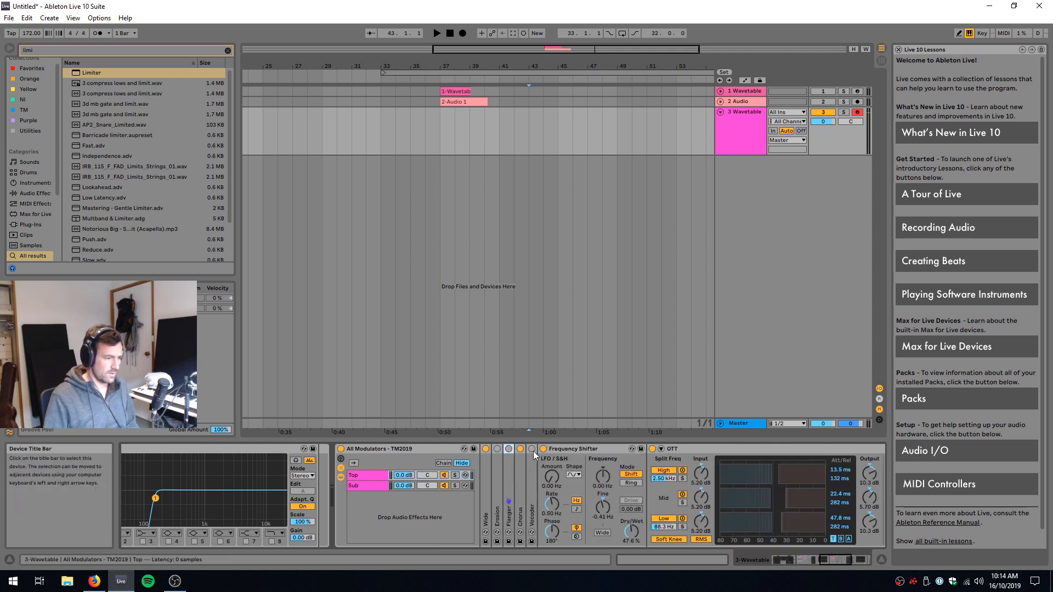
pyautogui.doubleClick(485, 479)
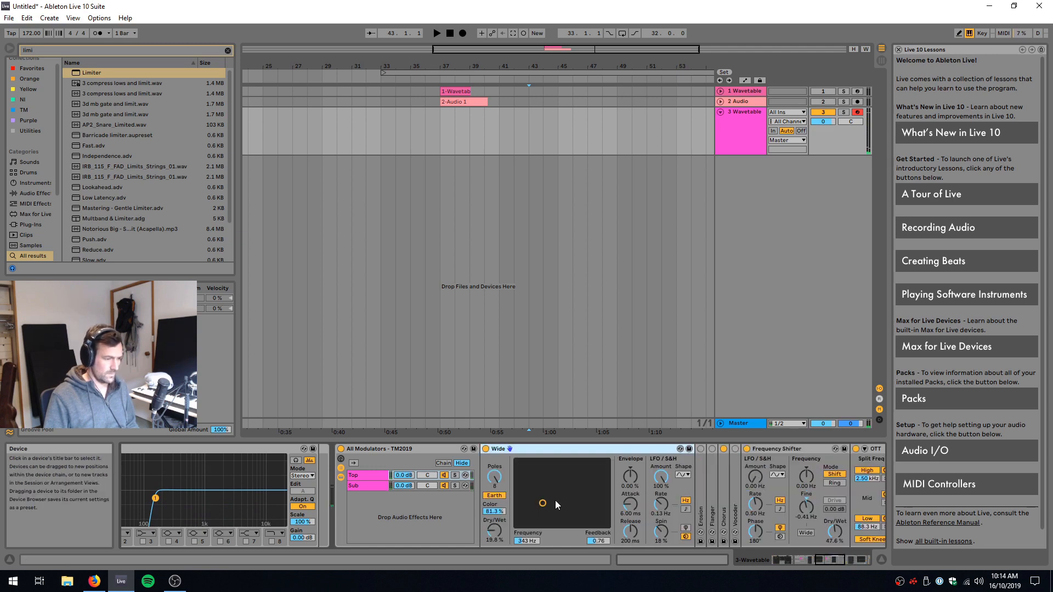
pyautogui.doubleClick(525, 450)
# - Set the Chorus Dry/Wet to 21% and reduce the Frequency Shifter's Dry/Wet to about 19%
pyautogui.doubleClick(521, 475)
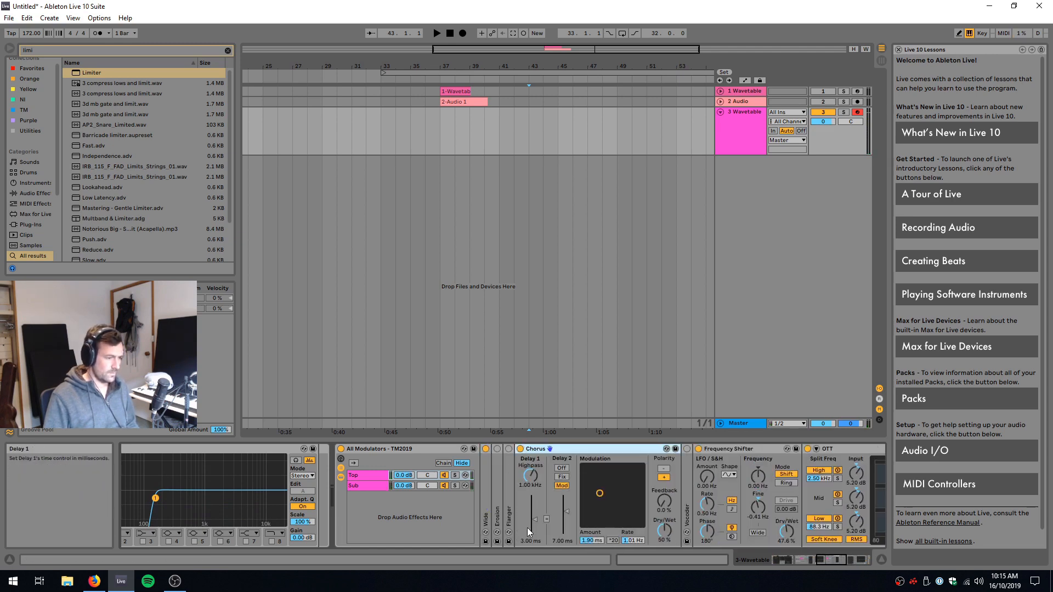
pyautogui.click(665, 533)
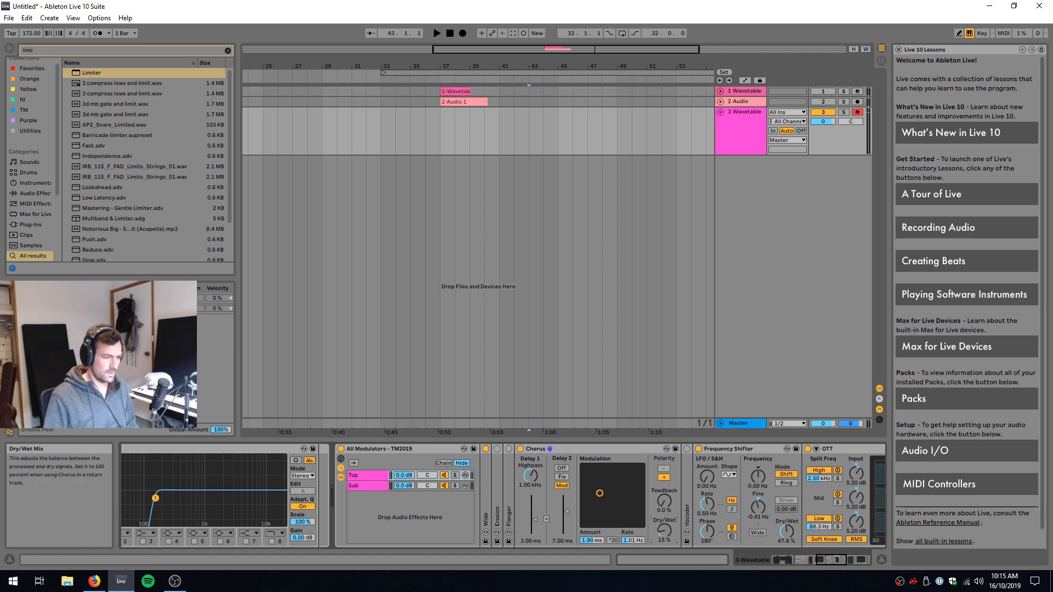
pyautogui.moveTo(666, 533); pyautogui.dragTo(666, 528)
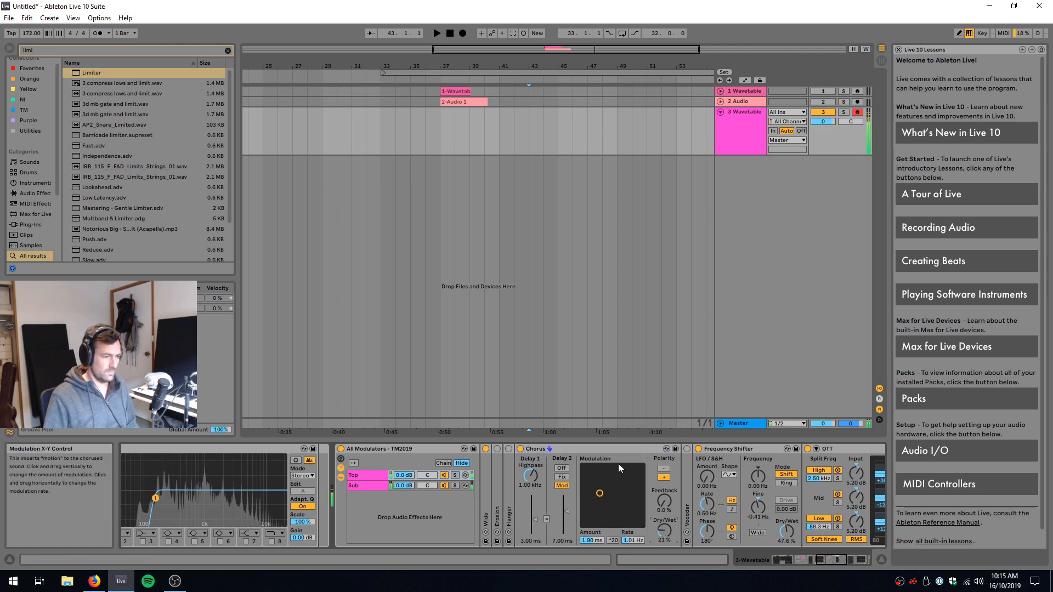
pyautogui.doubleClick(615, 449)
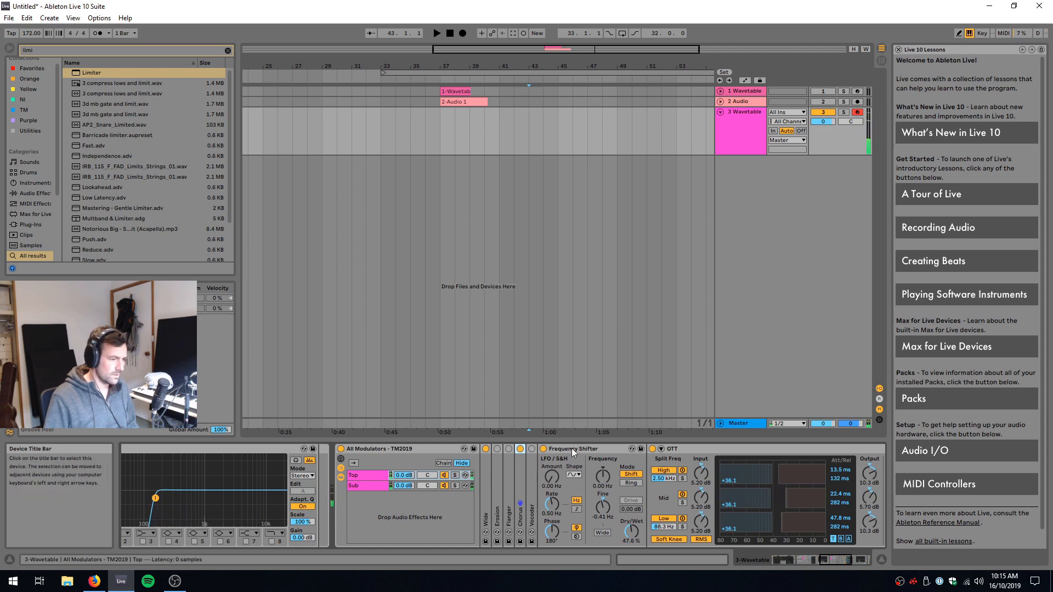
pyautogui.click(631, 531)
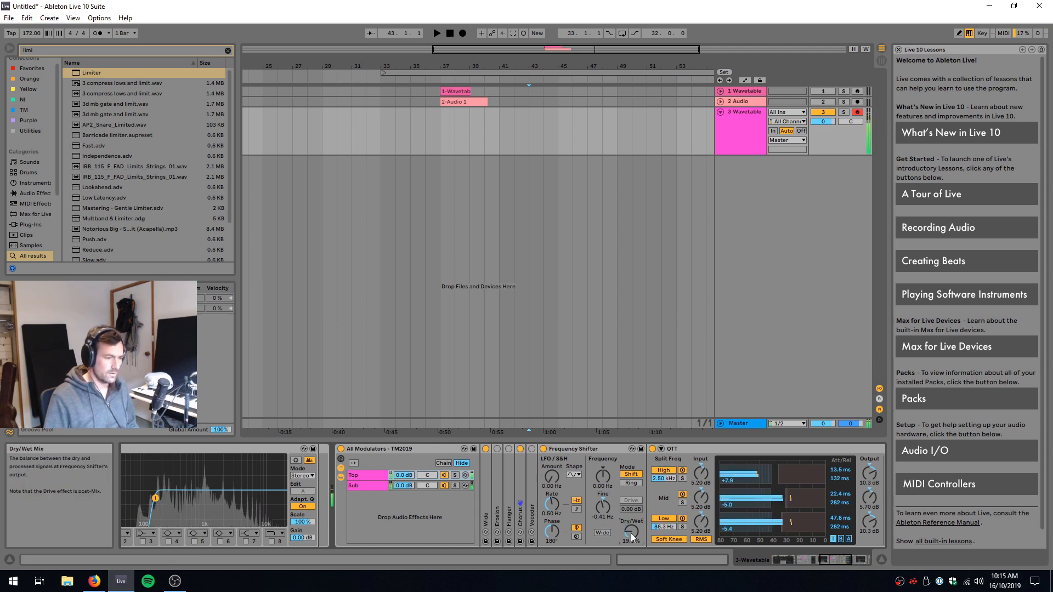
# - Reshape Wavetable's Env 2 to a 331 ms attack and 66.9 ms decay with a lower peak
pyautogui.moveTo(831, 560); pyautogui.dragTo(710, 554)
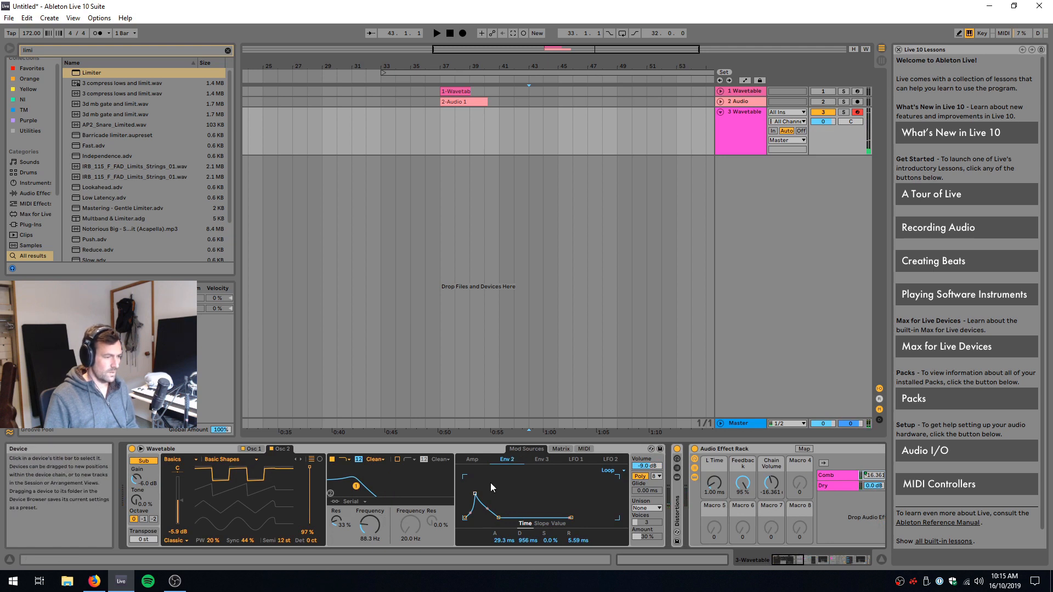
pyautogui.moveTo(475, 497)
pyautogui.mouseDown()
pyautogui.moveTo(483, 492)
pyautogui.moveTo(479, 509)
pyautogui.moveTo(495, 517)
pyautogui.moveTo(486, 503)
pyautogui.mouseUp()
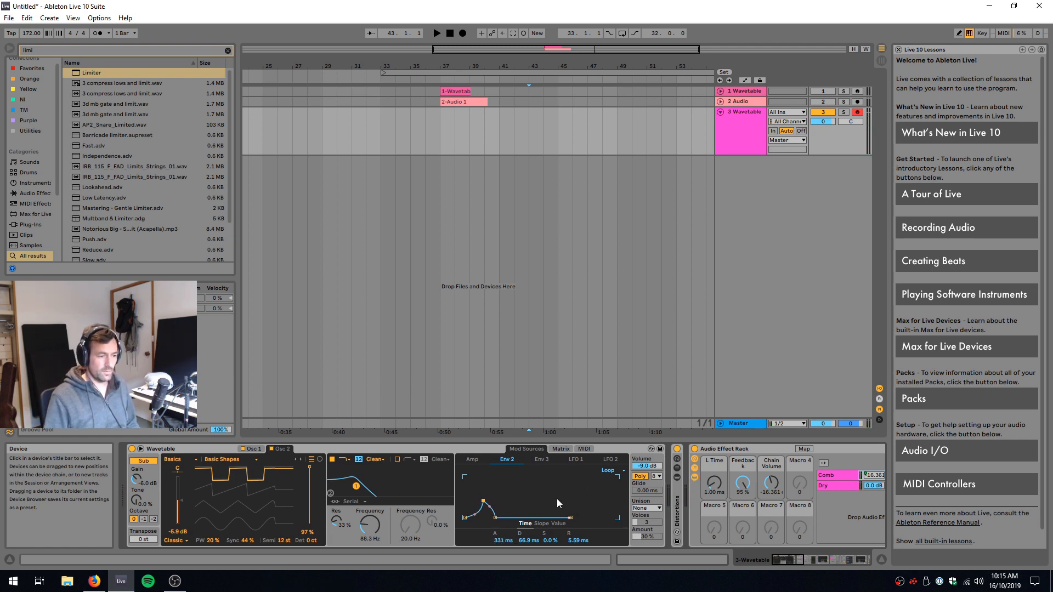
# - Add an audio track below 3 Wavetable, set its input to 3-Wavetable, and arm both tracks for recording
pyautogui.click(748, 147)
pyautogui.hotkey('ctrl', 't')
pyautogui.click(787, 160)
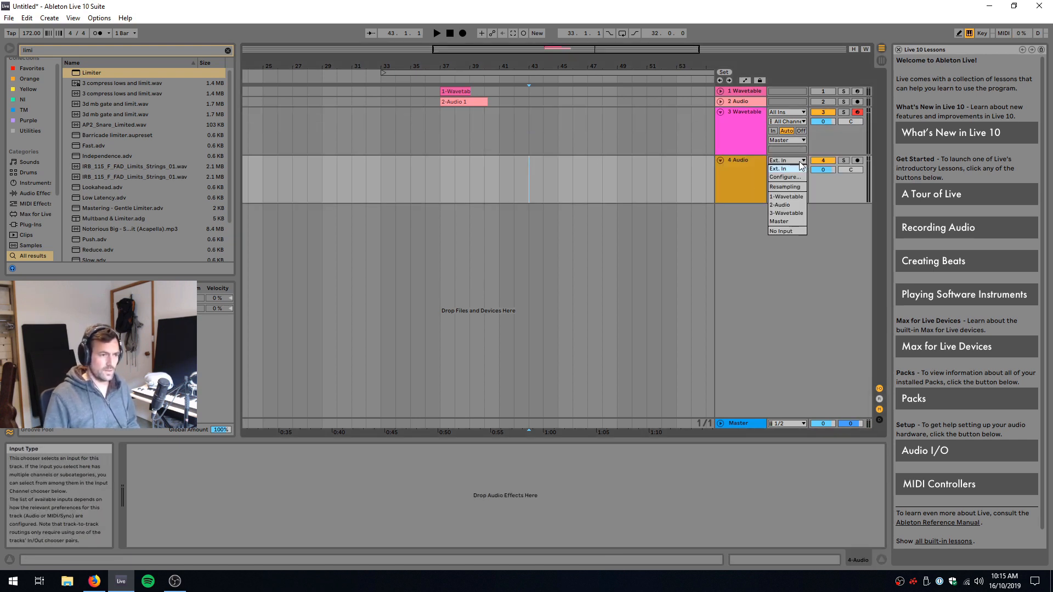
pyautogui.click(792, 214)
pyautogui.click(857, 161)
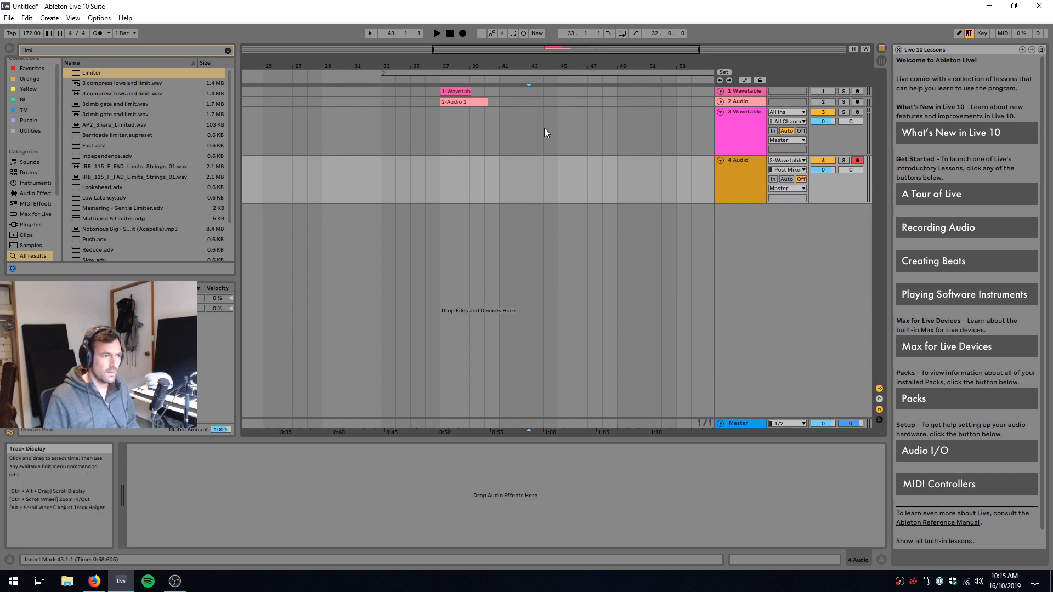
pyautogui.keyDown('ctrl'); pyautogui.click(858, 112); pyautogui.keyUp('ctrl')
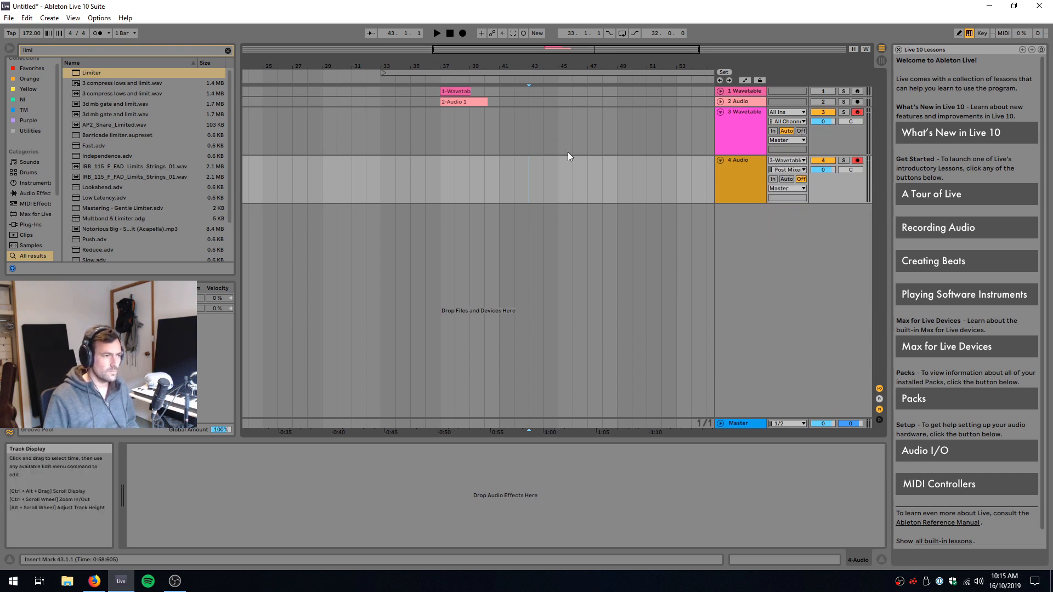
# - Record both armed tracks from bar 44 while reshaping Wavetable's Env 2 to a 582 ms attack and 46.2 ms decay
pyautogui.click(545, 131)
pyautogui.press('F9')
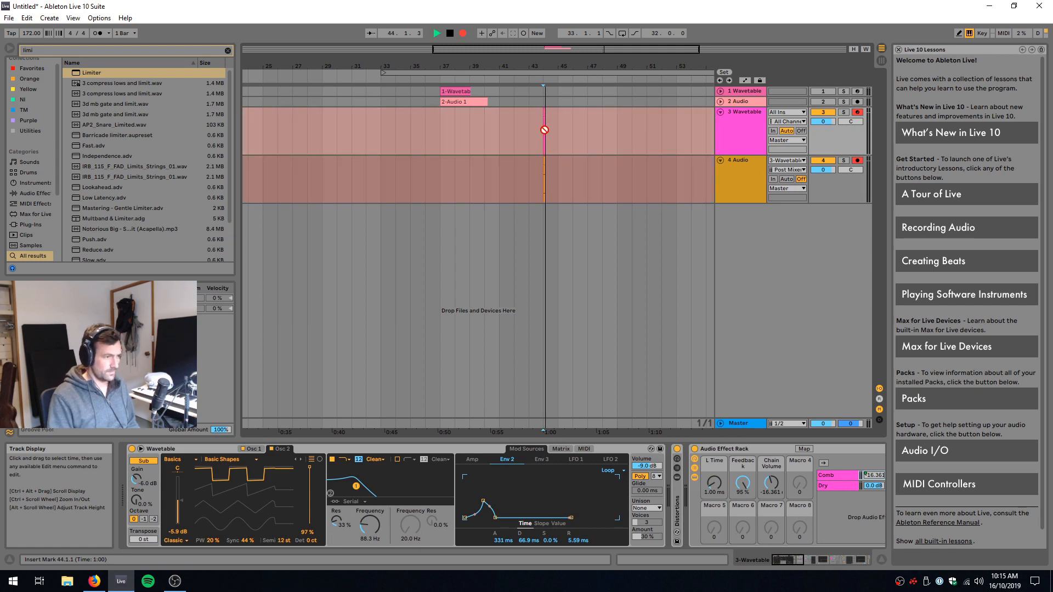
pyautogui.moveTo(483, 501); pyautogui.dragTo(494, 503)
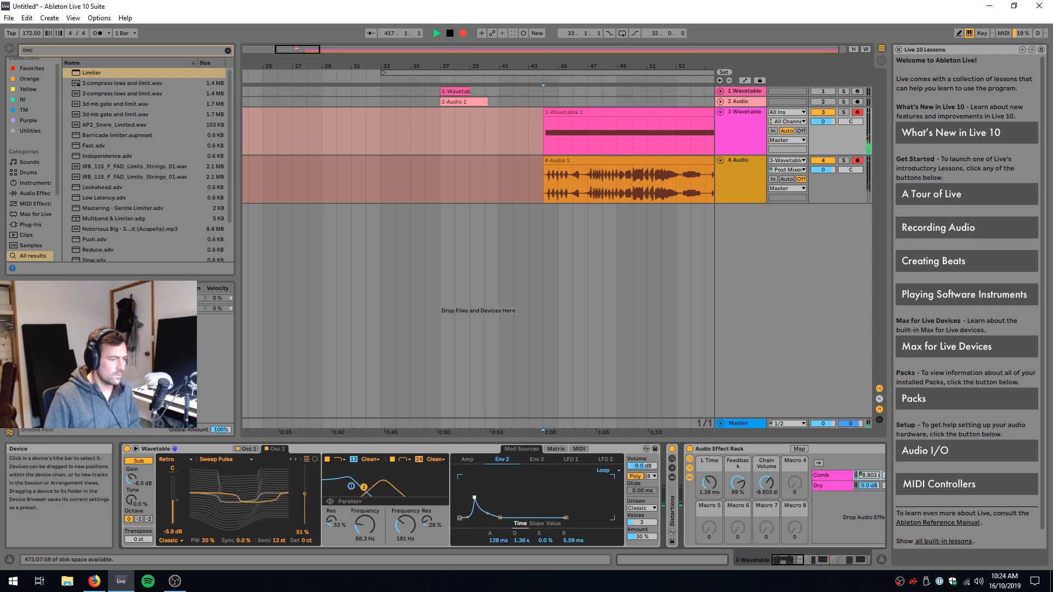
pyautogui.moveTo(474, 497); pyautogui.dragTo(479, 495)
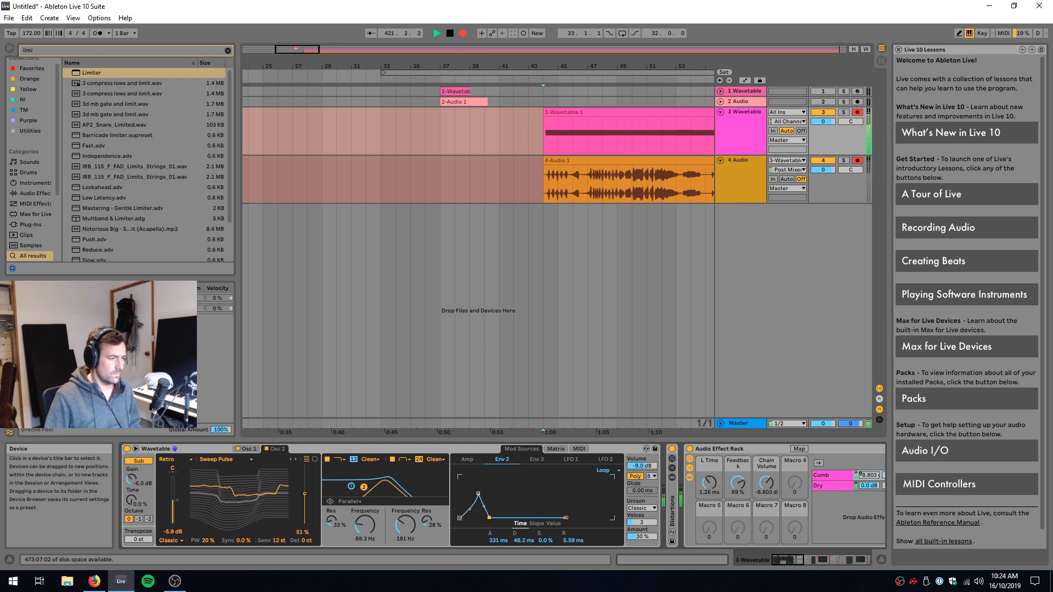
pyautogui.moveTo(488, 490)
pyautogui.mouseDown()
pyautogui.moveTo(487, 478)
pyautogui.moveTo(491, 495)
pyautogui.moveTo(506, 483)
pyautogui.moveTo(481, 495)
pyautogui.mouseUp()
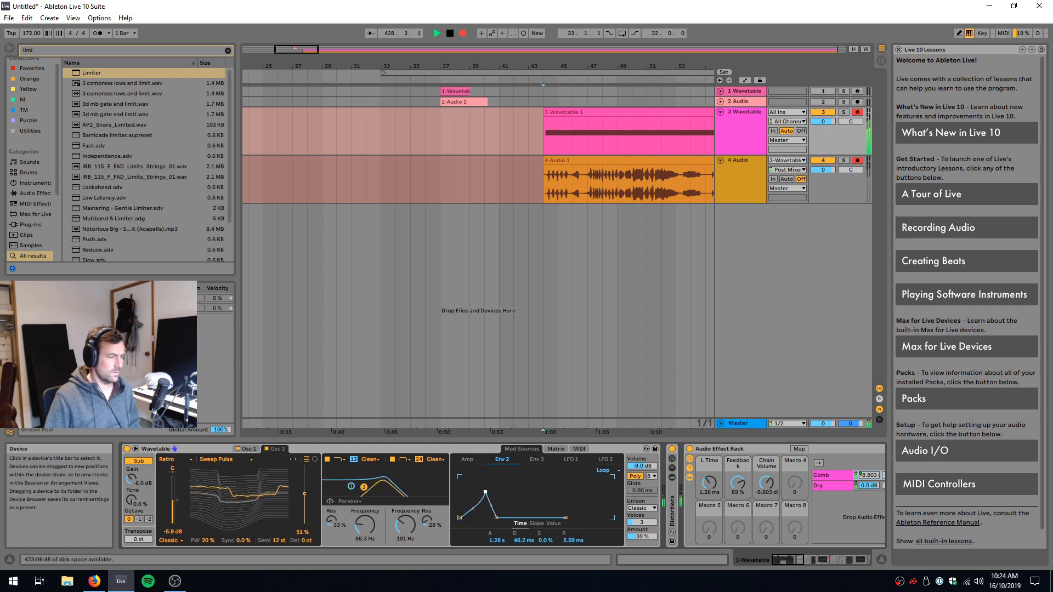
# - Load the Minifilter wavetable from the Vintage category into oscillator 2 and adjust the Env 2 peak while recording
pyautogui.click(230, 460)
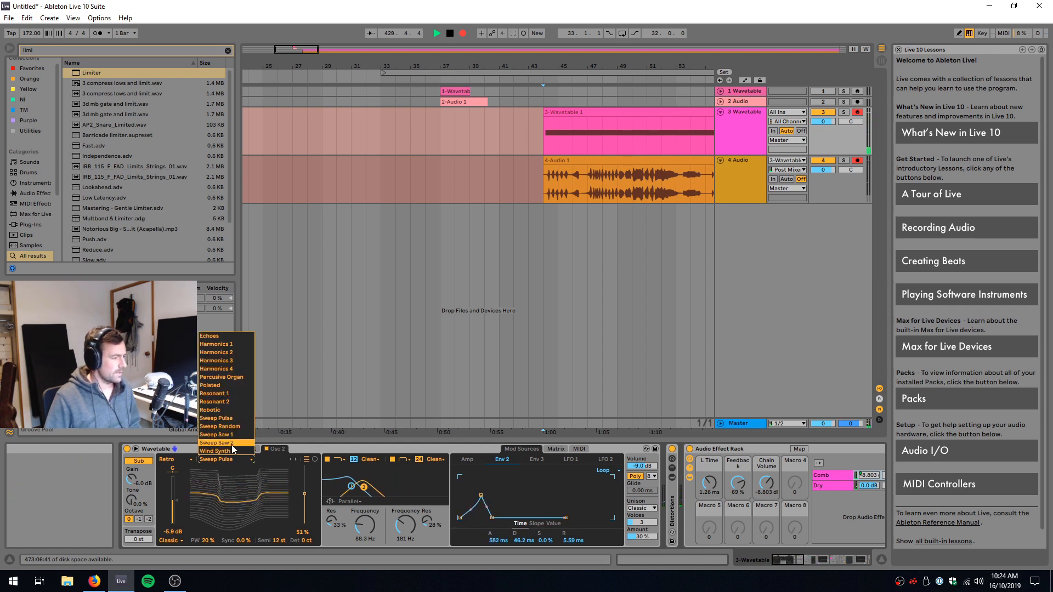
pyautogui.click(183, 460)
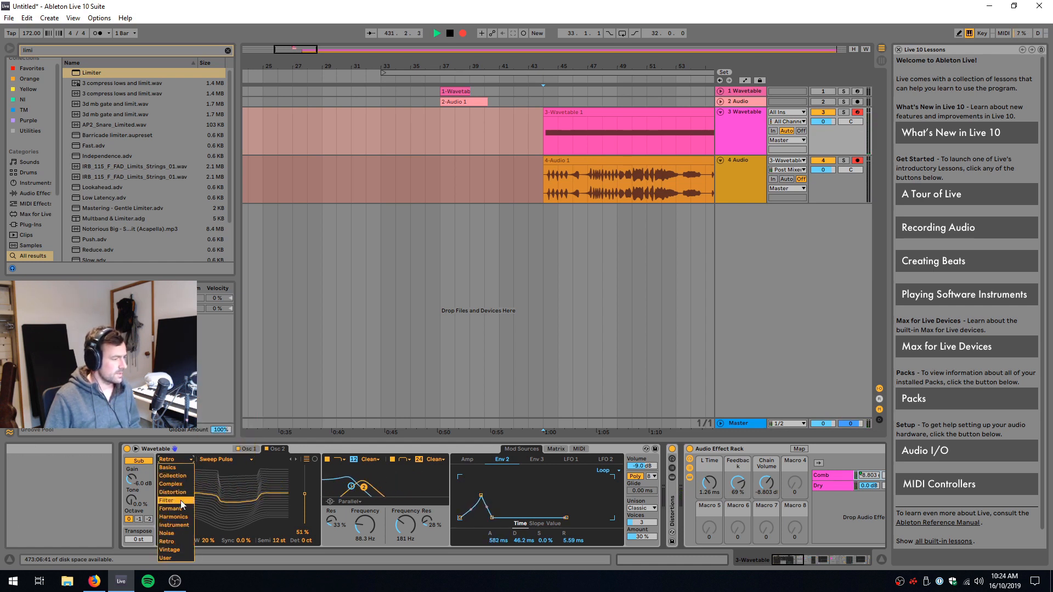
pyautogui.click(183, 551)
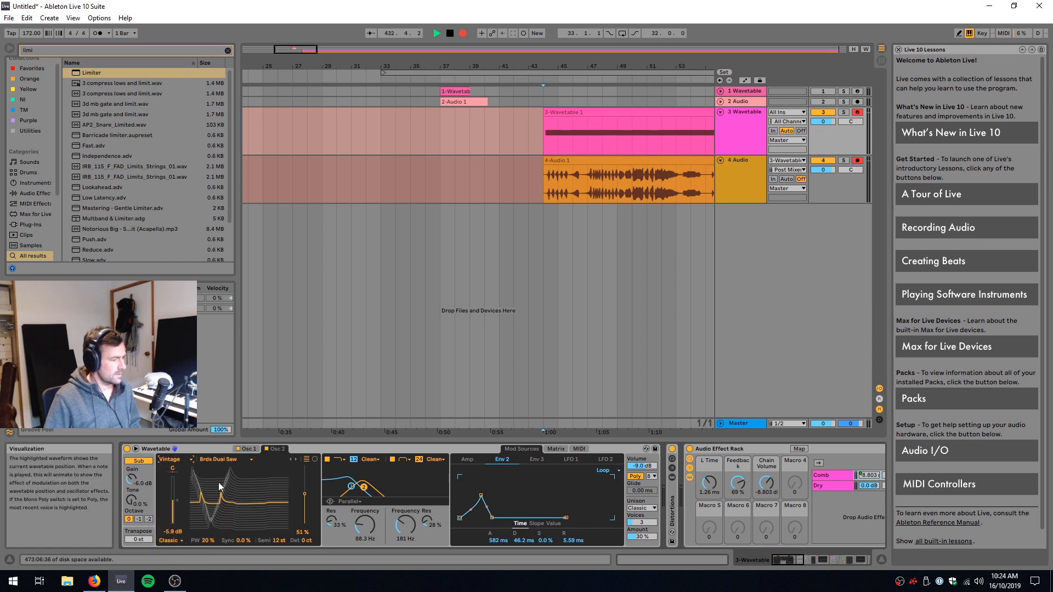
pyautogui.click(229, 461)
pyautogui.click(240, 426)
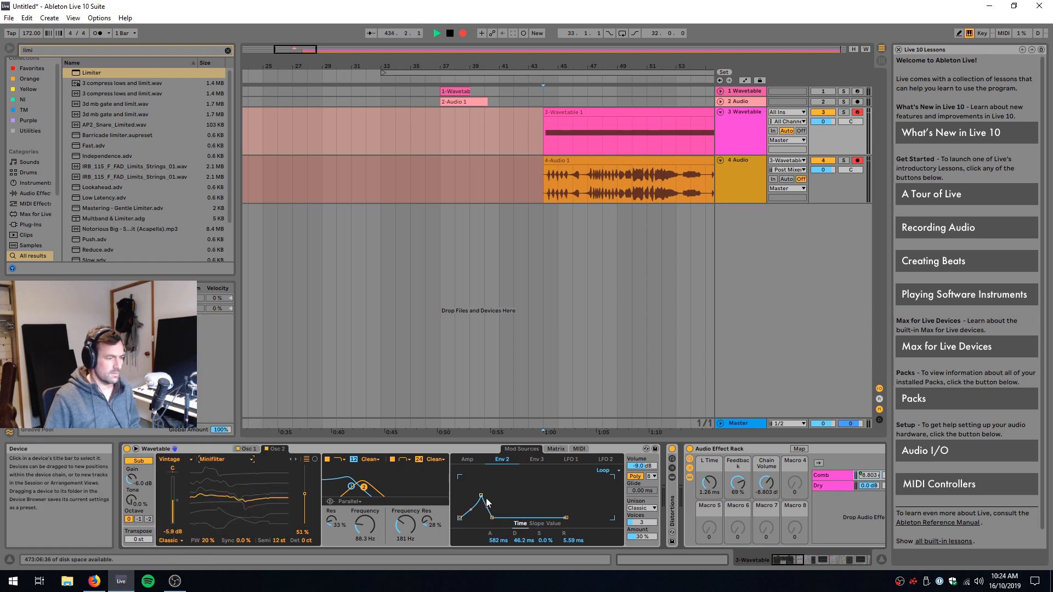
pyautogui.moveTo(476, 483); pyautogui.dragTo(475, 508)
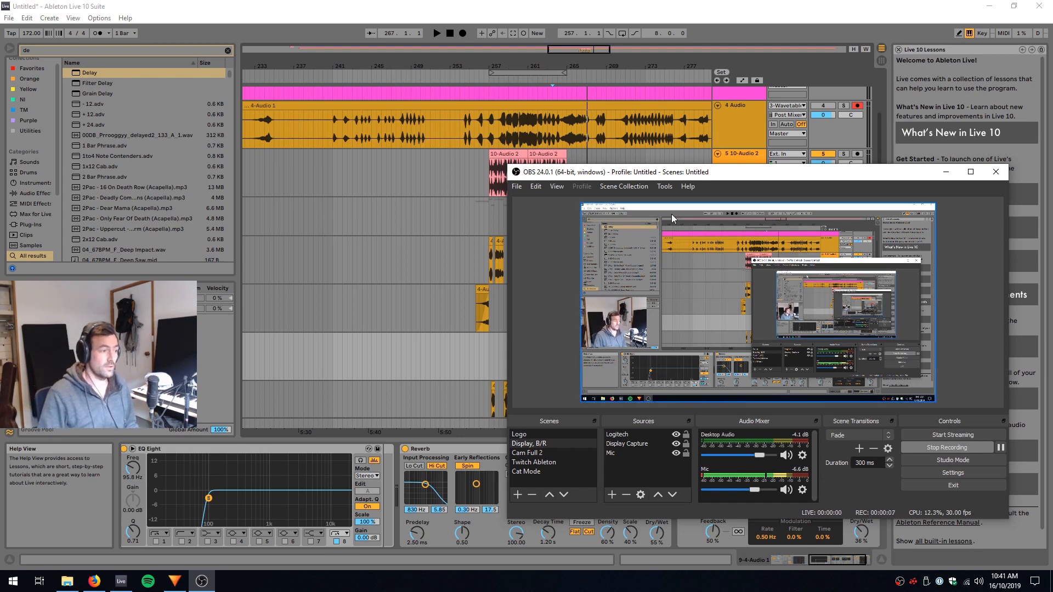
# - Return to Ableton Live and play the arrangement from bar 255.3, following the chopped bass clips and the drum loop
pyautogui.click(475, 170)
pyautogui.scroll(5, 380, 200)
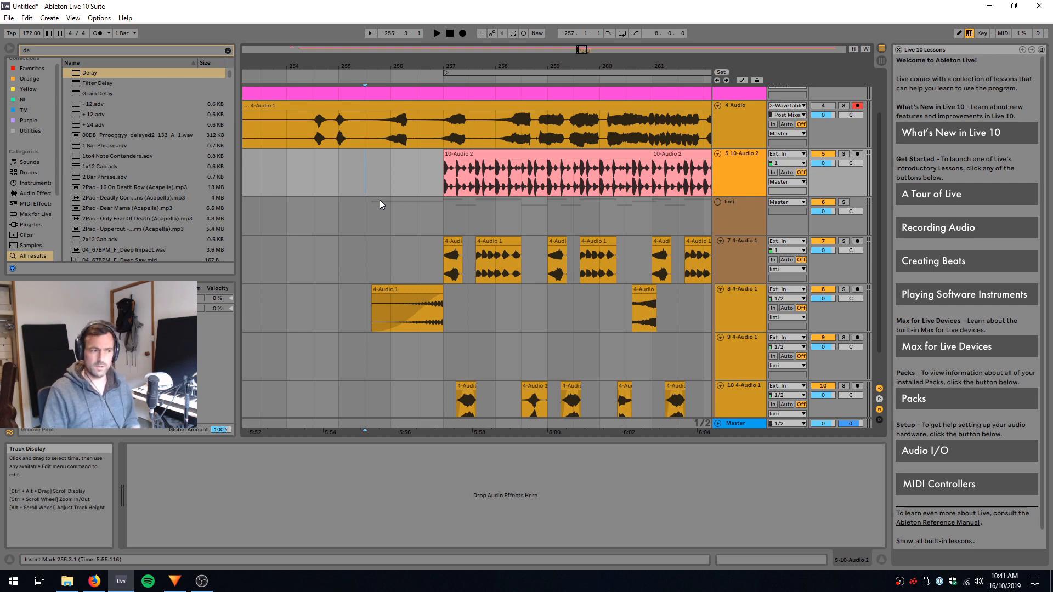
pyautogui.press('space')
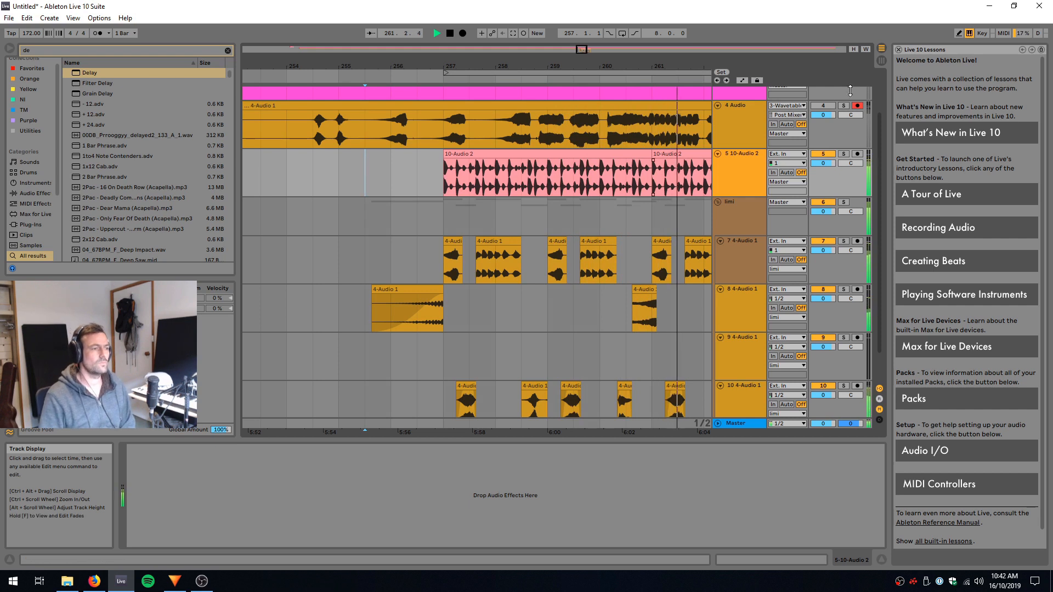
pyautogui.moveTo(439, 66); pyautogui.dragTo(209, 65)
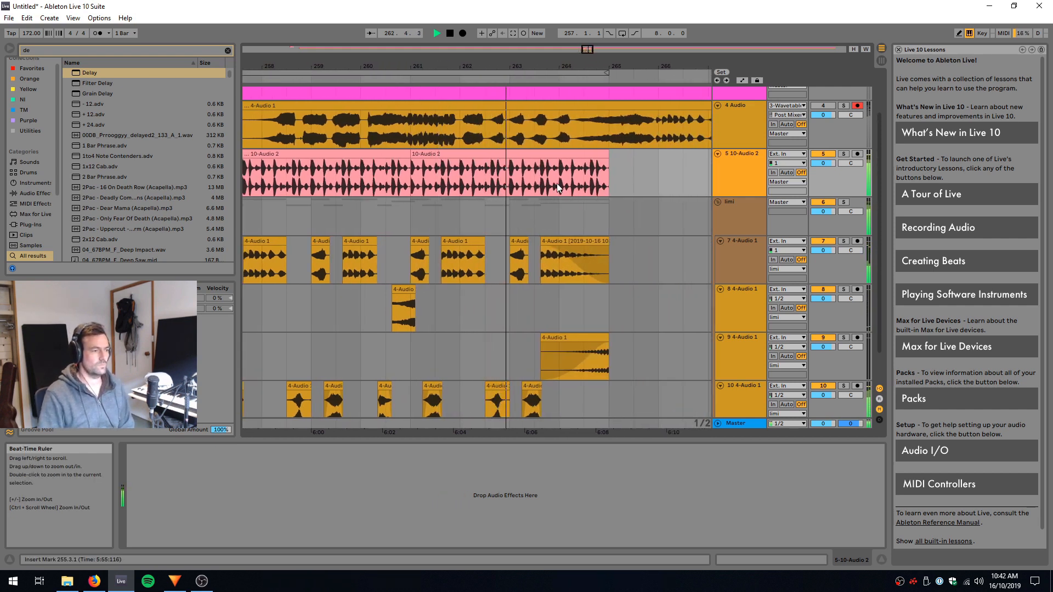
pyautogui.scroll(-2, 558, 183)
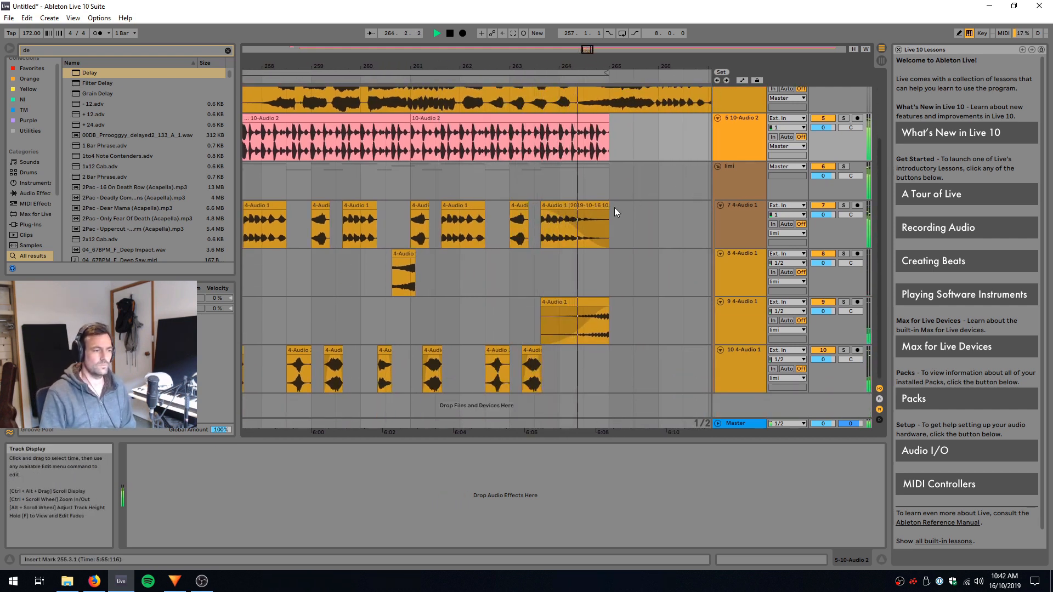